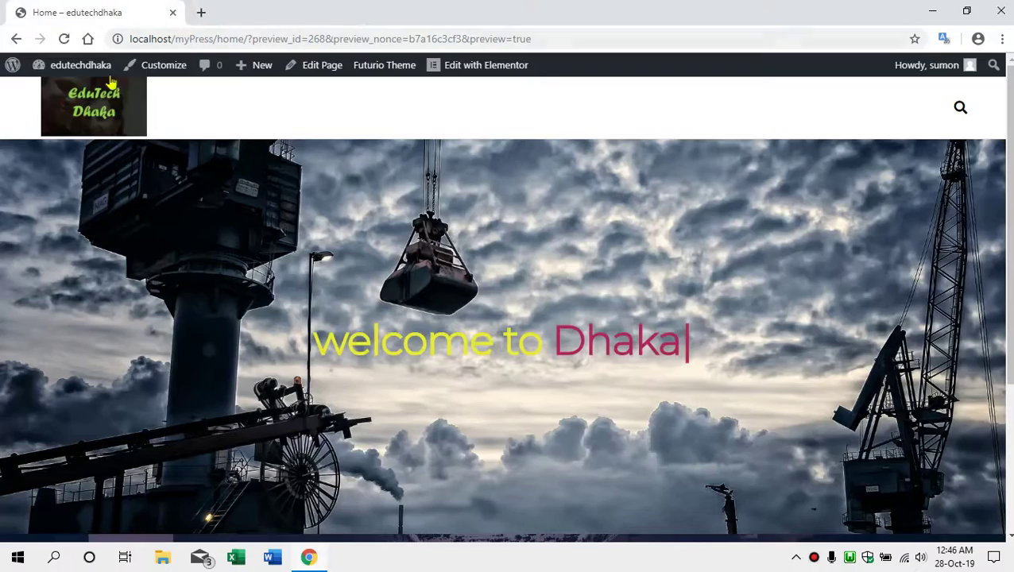
Step: Go to the site's dashboard and open the Home page from the pages list for editing with Elementor
{"action": "mouse_move", "coordinate": [84, 70]}
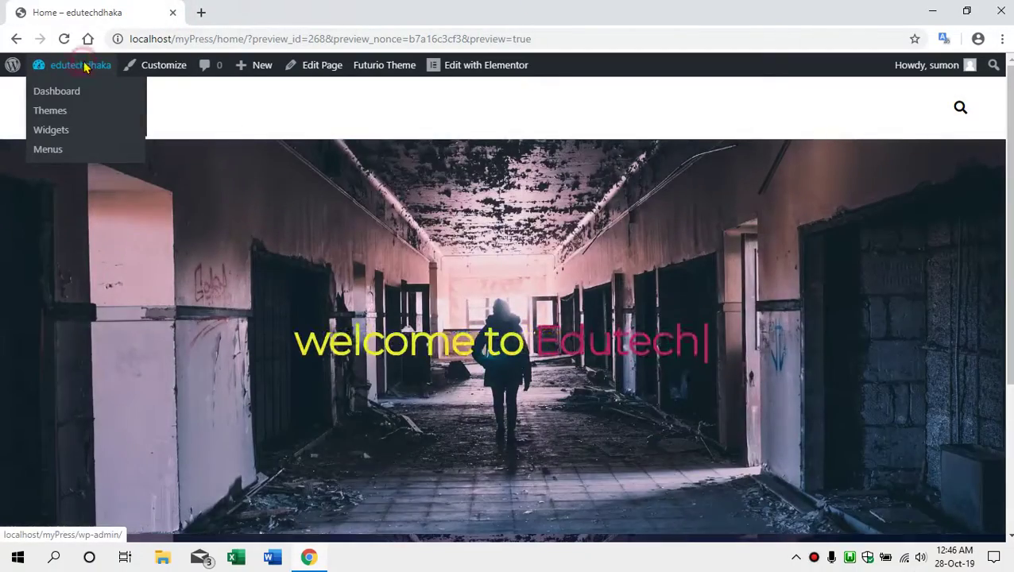
{"action": "left_click", "coordinate": [83, 69]}
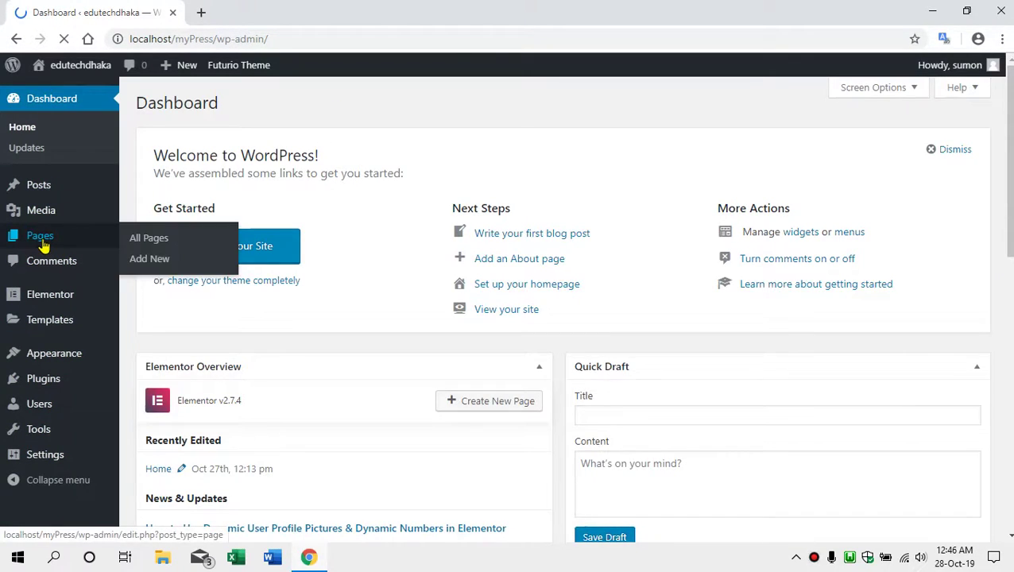
{"action": "left_click", "coordinate": [44, 247]}
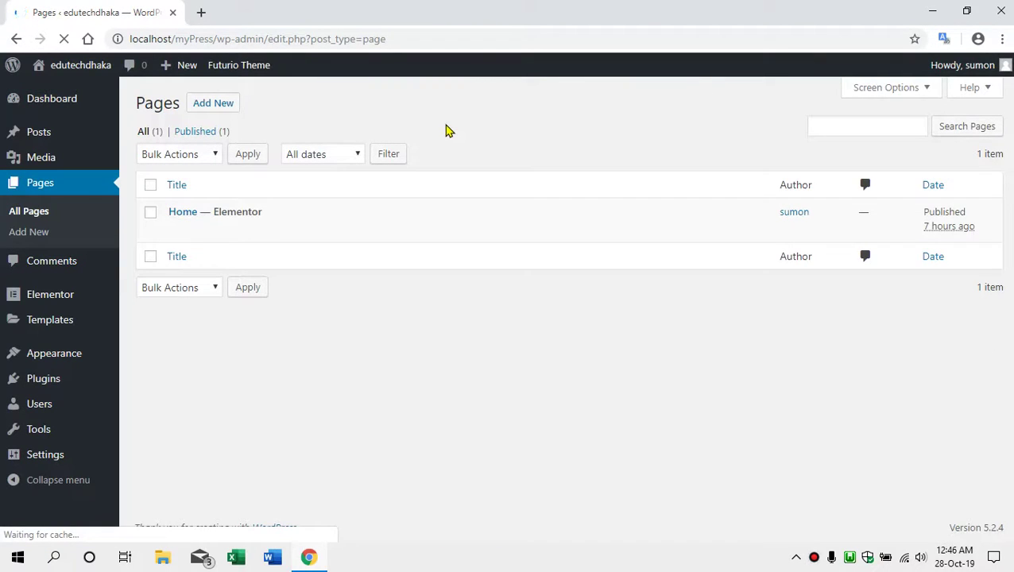
{"action": "mouse_move", "coordinate": [175, 227]}
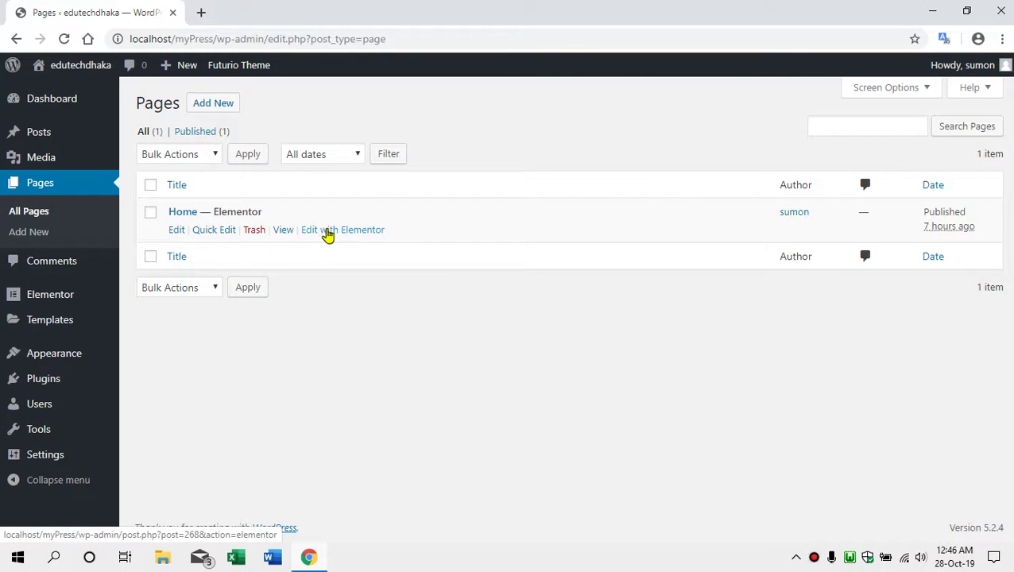
{"action": "left_click", "coordinate": [325, 231]}
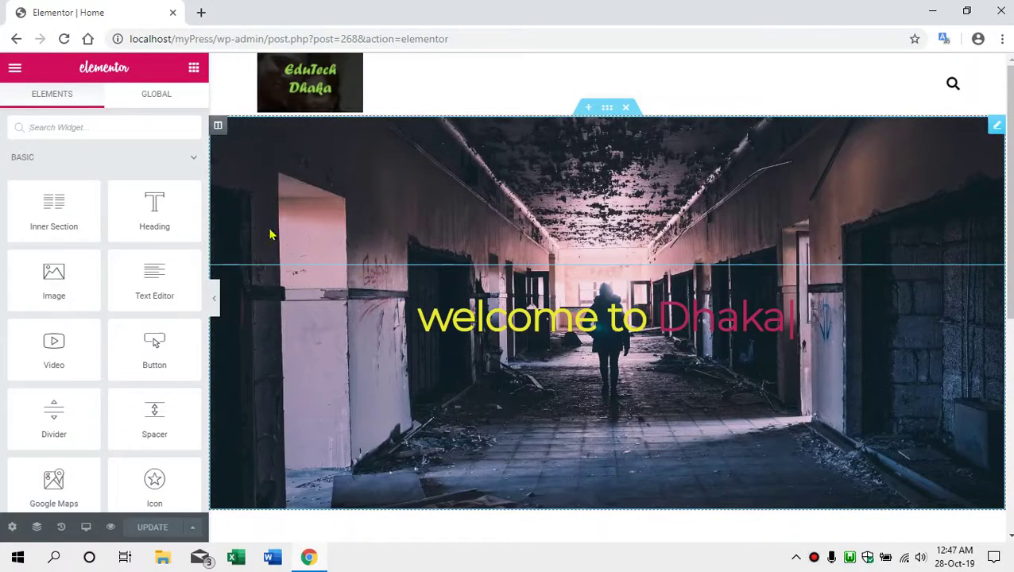
Step: Add a single-column section below the welcome banner and stretch it to the full page width
{"action": "scroll", "coordinate": [506, 255], "scroll_direction": "down", "scroll_amount": 3}
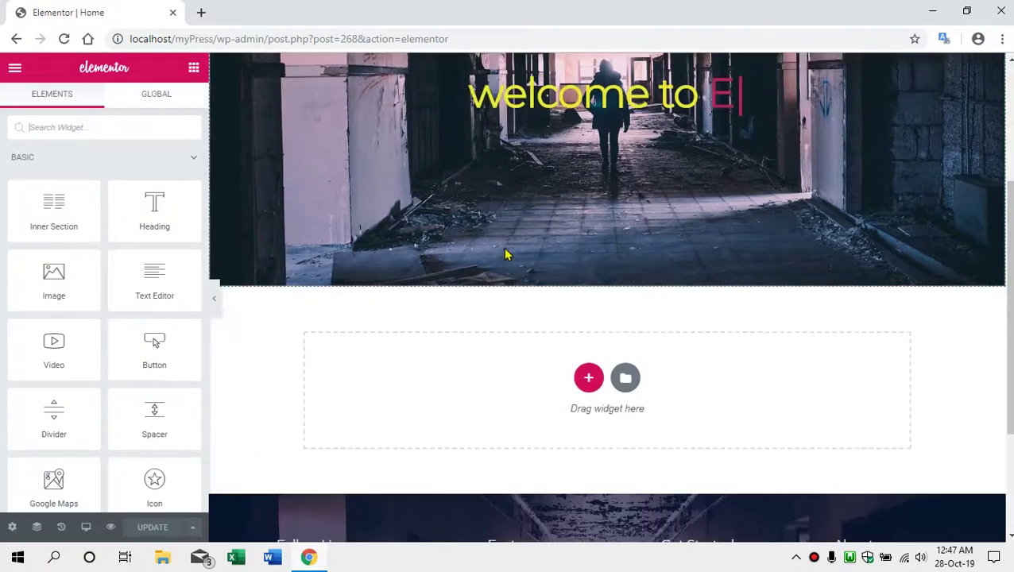
{"action": "scroll", "coordinate": [506, 255], "scroll_direction": "down", "scroll_amount": 3}
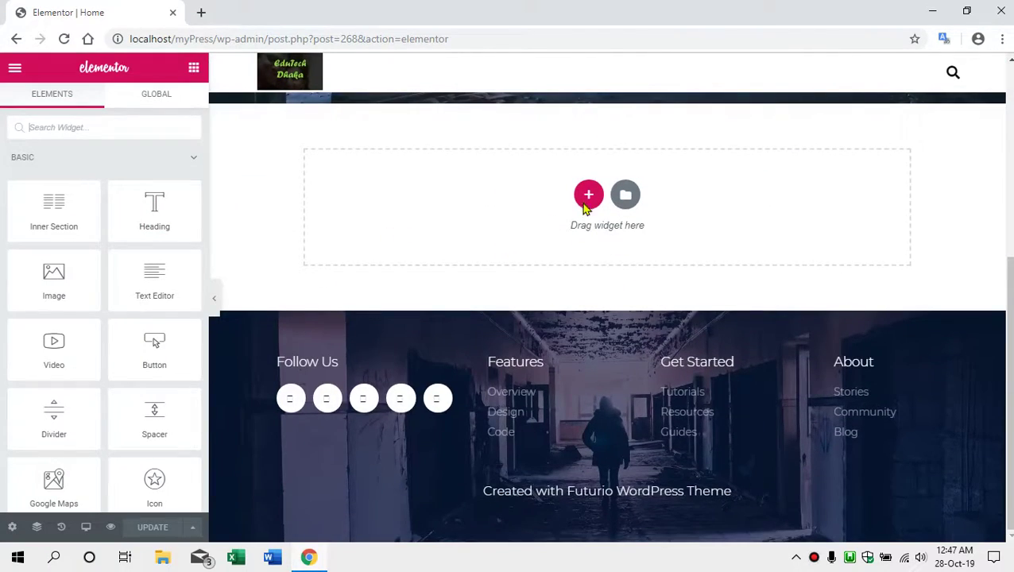
{"action": "scroll", "coordinate": [475, 219], "scroll_direction": "up", "scroll_amount": 2}
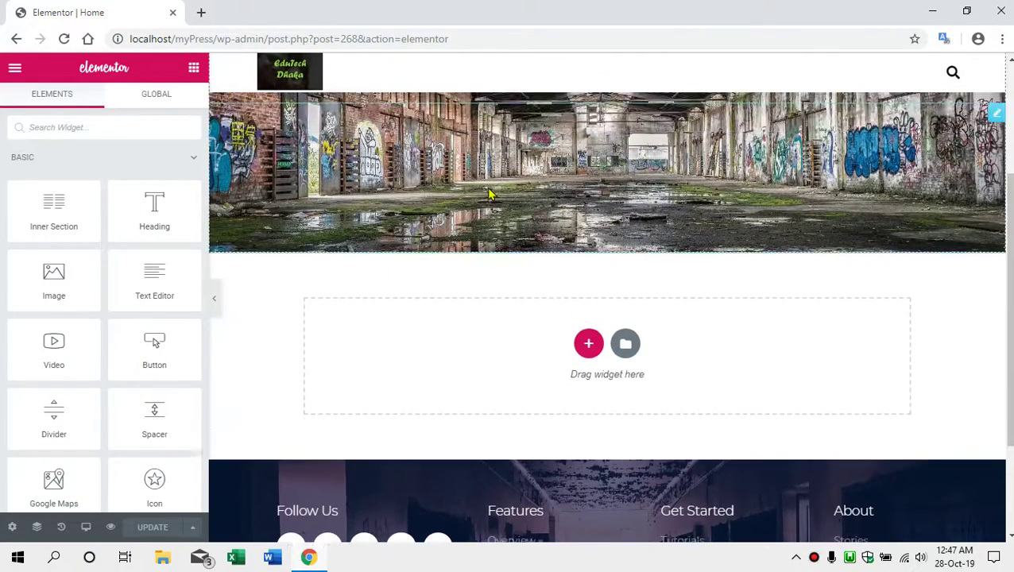
{"action": "scroll", "coordinate": [490, 195], "scroll_direction": "up", "scroll_amount": 3}
{"action": "scroll", "coordinate": [493, 207], "scroll_direction": "down", "scroll_amount": 5}
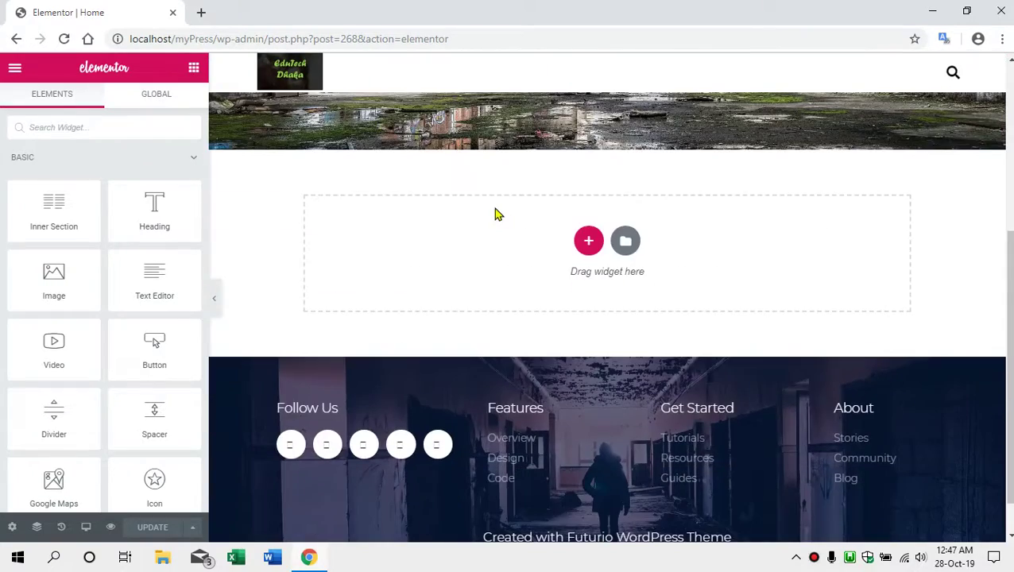
{"action": "left_click", "coordinate": [589, 242]}
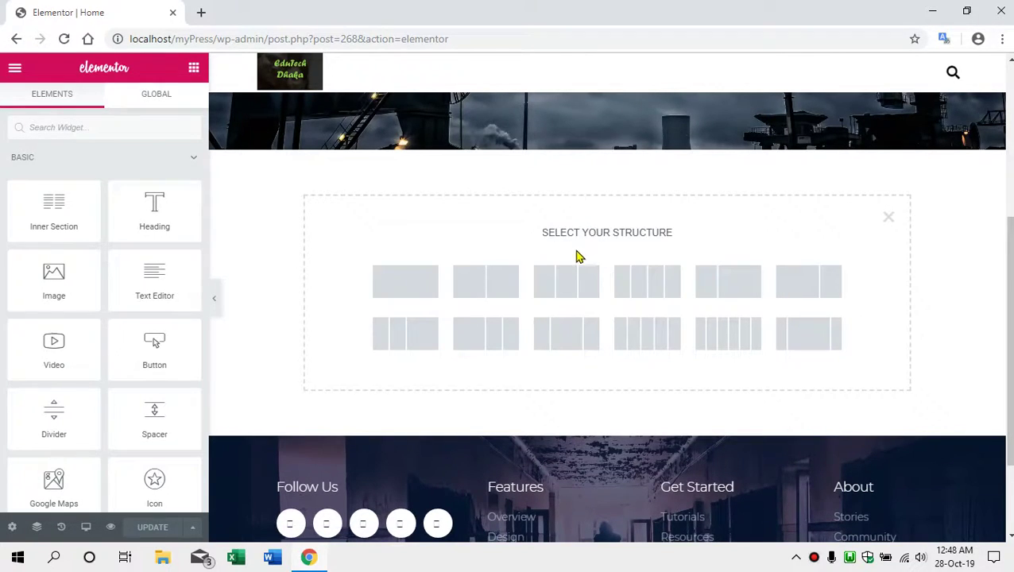
{"action": "left_click", "coordinate": [412, 291]}
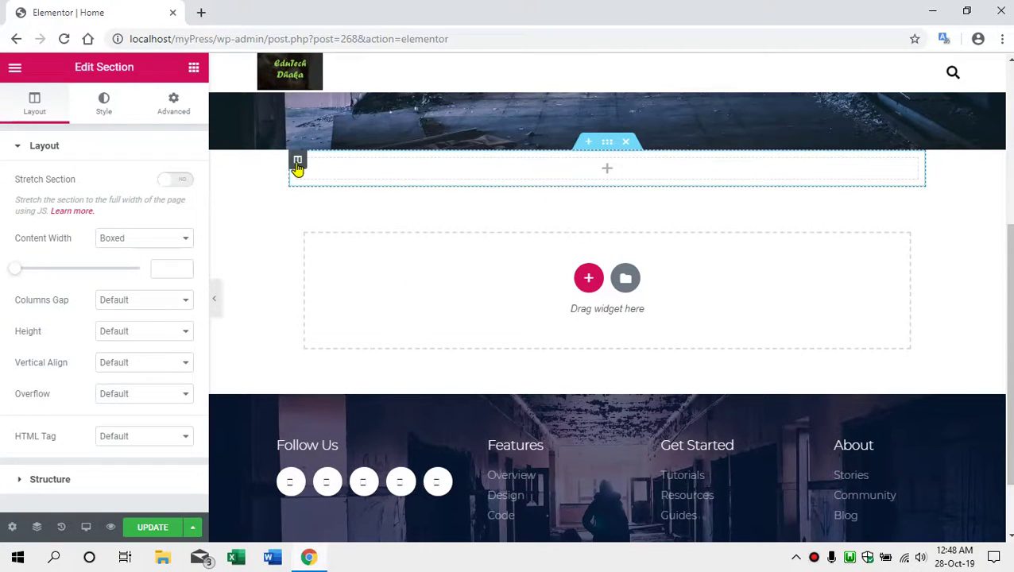
{"action": "left_click", "coordinate": [171, 183]}
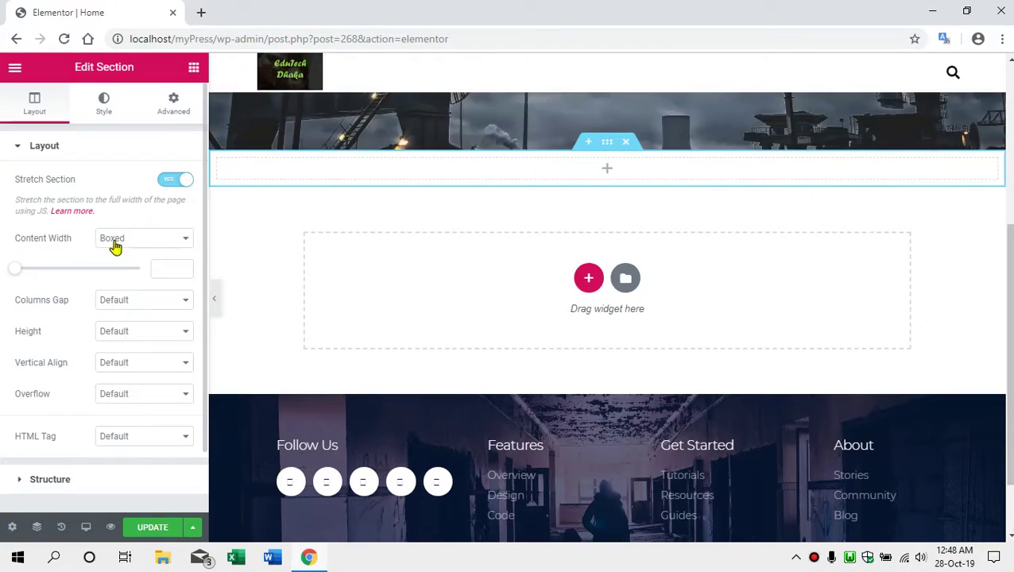
Step: Place a Posts widget in the new empty section
{"action": "left_click", "coordinate": [194, 72]}
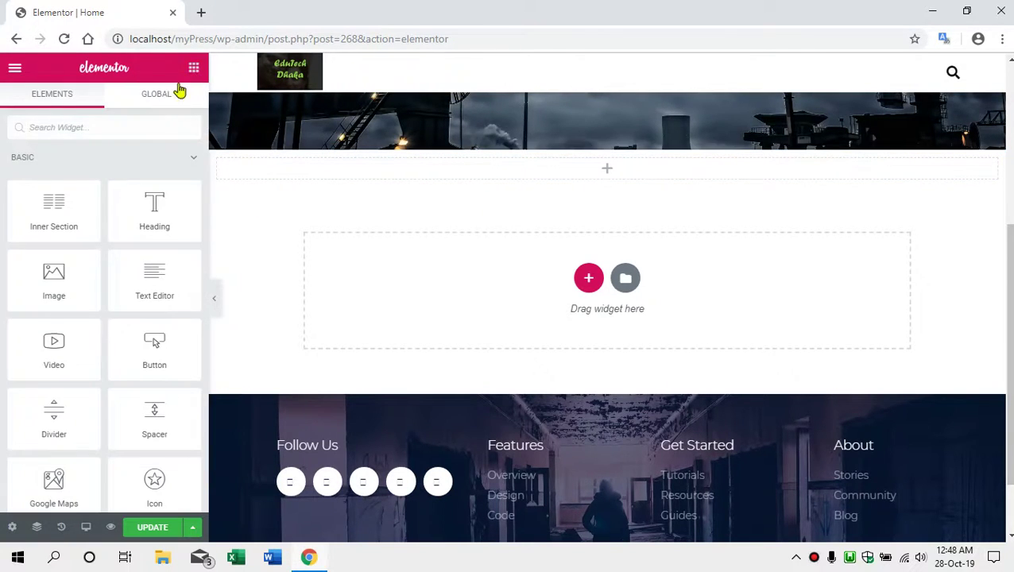
{"action": "scroll", "coordinate": [131, 238], "scroll_direction": "down", "scroll_amount": 3}
{"action": "scroll", "coordinate": [133, 243], "scroll_direction": "down", "scroll_amount": 2}
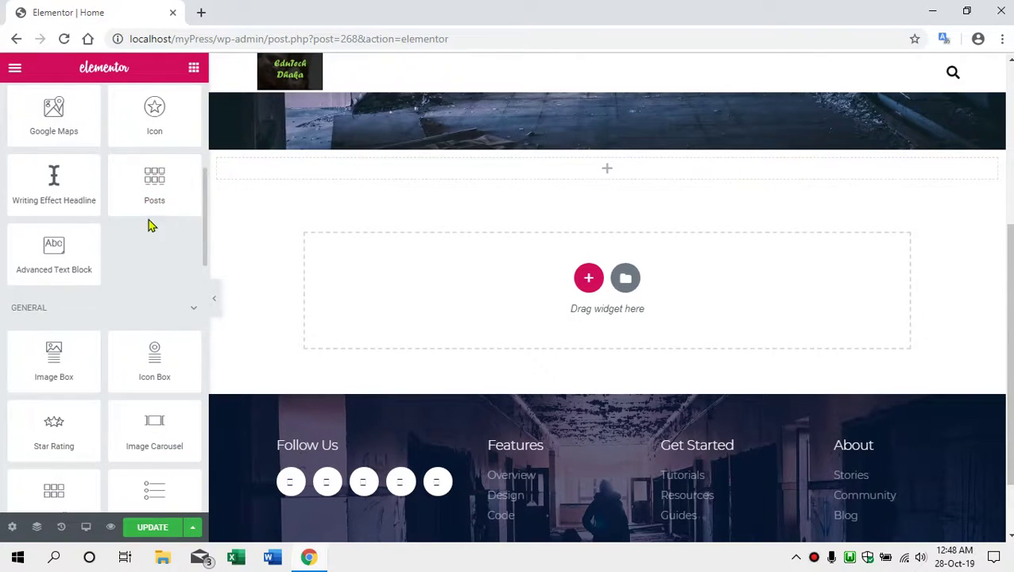
{"action": "mouse_move", "coordinate": [145, 197]}
{"action": "left_mouse_down"}
{"action": "mouse_move", "coordinate": [625, 179]}
{"action": "mouse_move", "coordinate": [618, 161]}
{"action": "mouse_move", "coordinate": [607, 197]}
{"action": "mouse_move", "coordinate": [598, 184]}
{"action": "mouse_move", "coordinate": [612, 174]}
{"action": "left_mouse_up"}
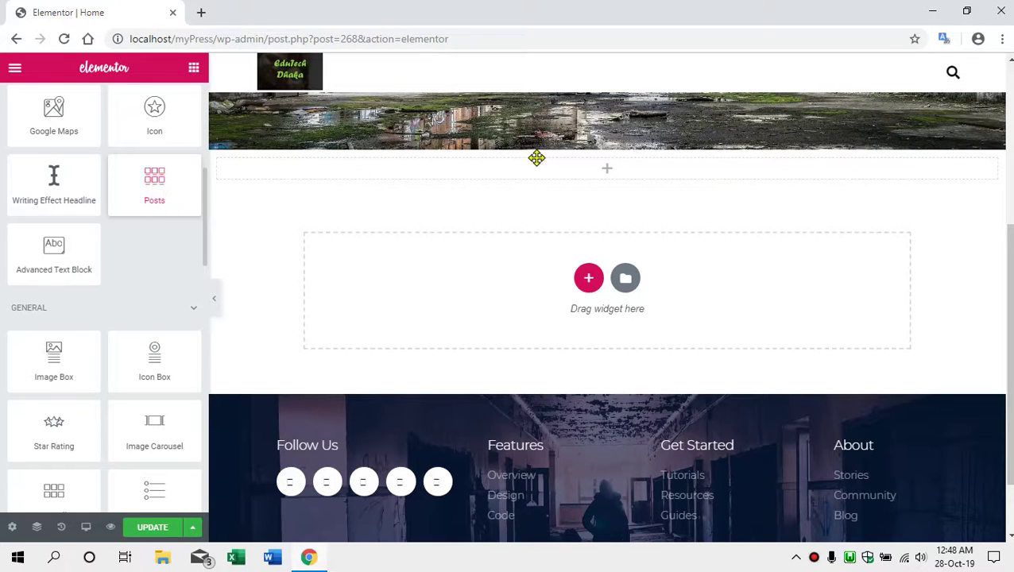
{"action": "left_click_drag", "start_coordinate": [537, 158], "coordinate": [408, 222]}
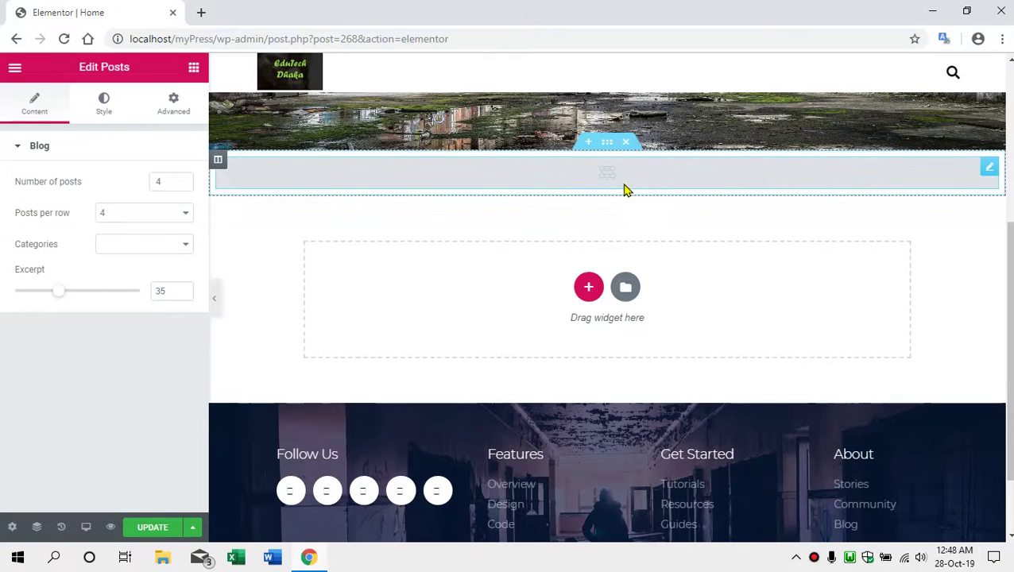
Step: Try 6 as the number of posts in the Posts widget and set it back to 4
{"action": "left_click", "coordinate": [159, 182]}
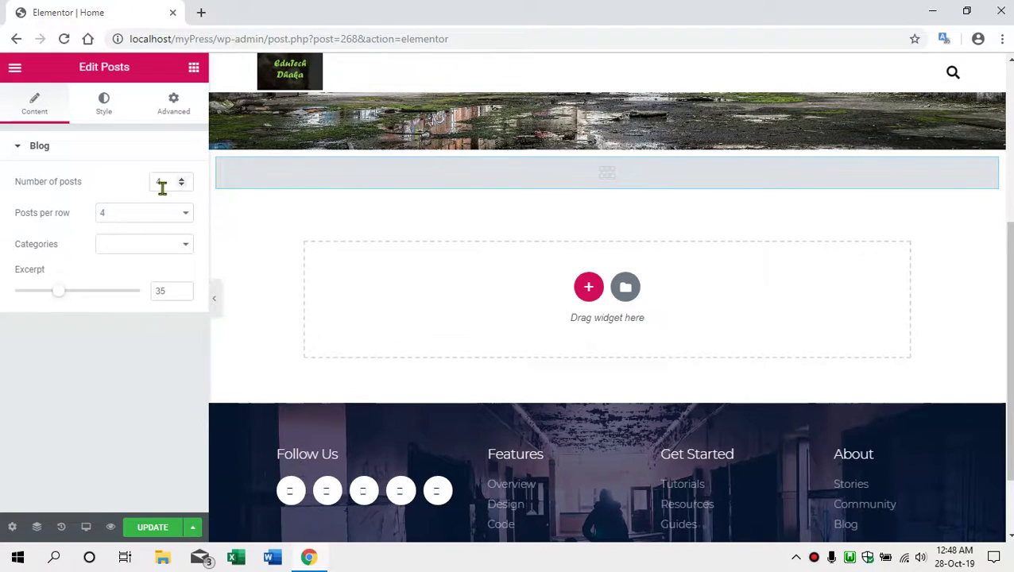
{"action": "left_click", "coordinate": [391, 189]}
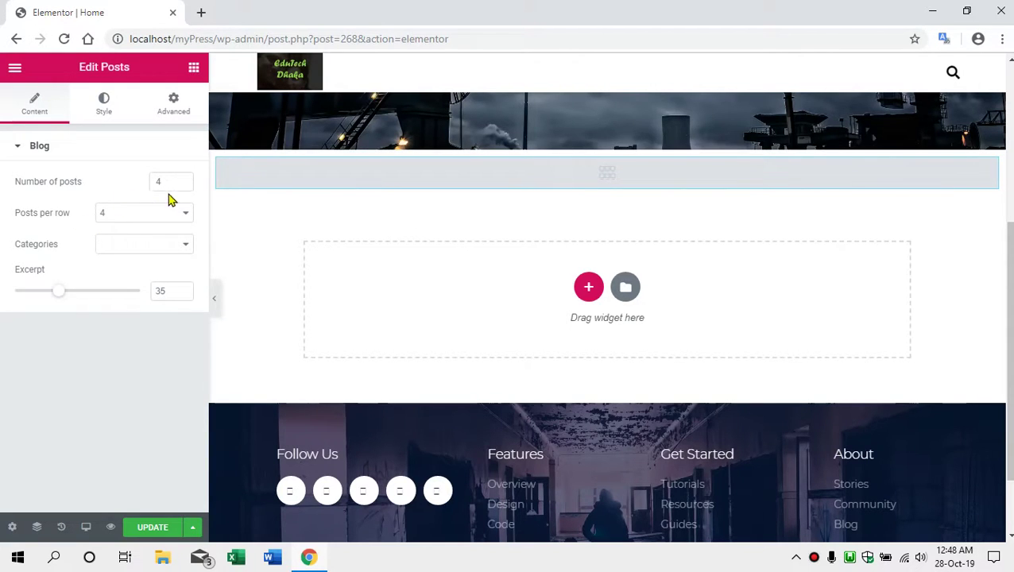
{"action": "left_click", "coordinate": [133, 216]}
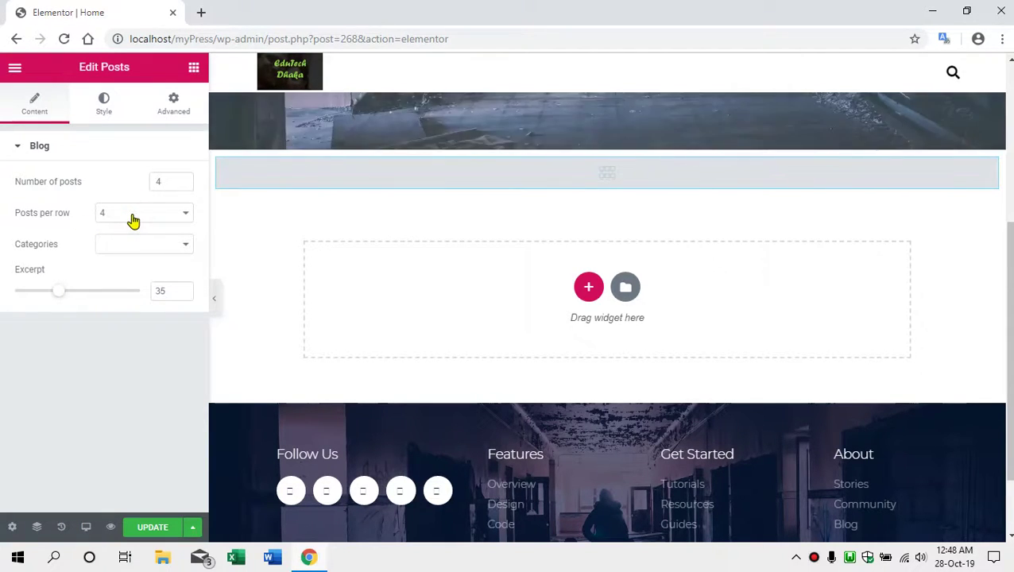
{"action": "left_click", "coordinate": [184, 179]}
{"action": "left_click", "coordinate": [183, 179]}
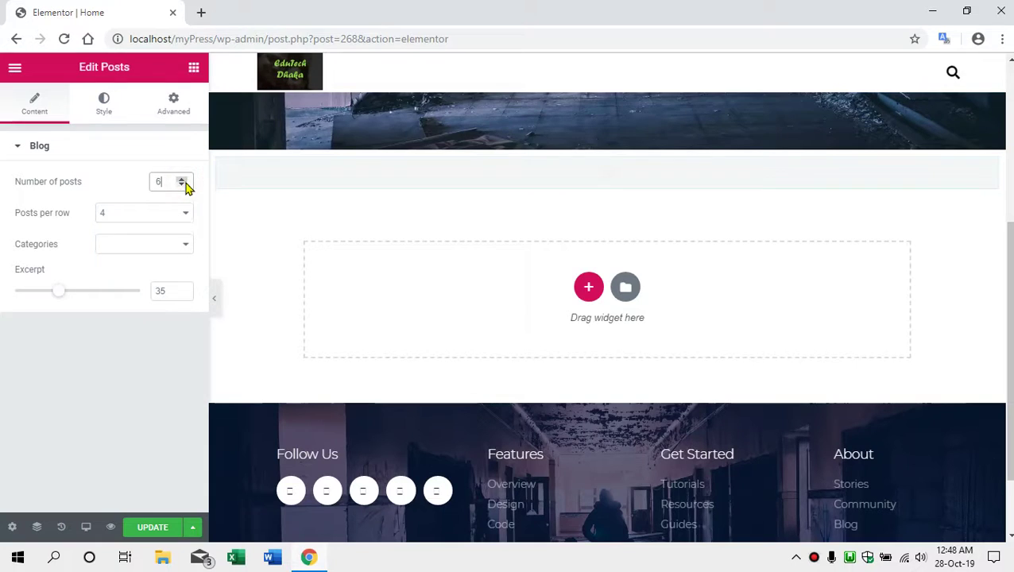
{"action": "left_click", "coordinate": [183, 185]}
{"action": "left_click", "coordinate": [183, 186]}
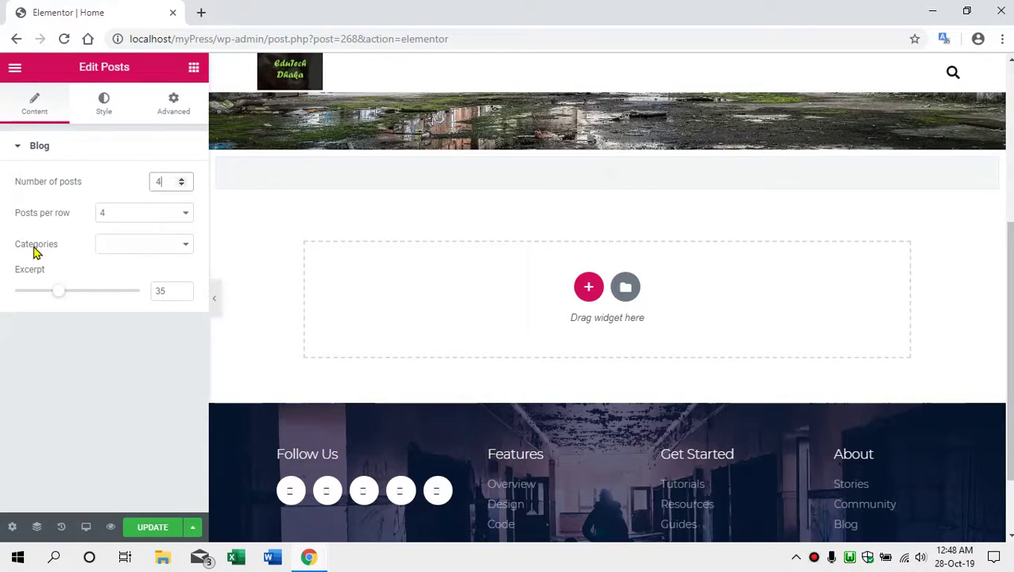
Step: Try the Blog category for the Posts widget and settle on News
{"action": "left_click", "coordinate": [135, 250]}
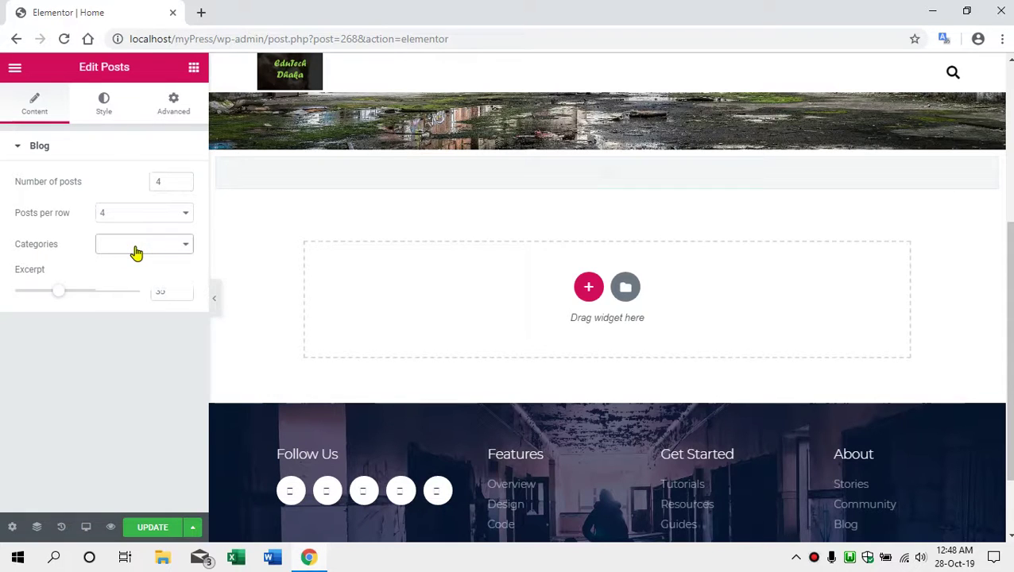
{"action": "left_click", "coordinate": [131, 261]}
{"action": "left_click", "coordinate": [146, 248]}
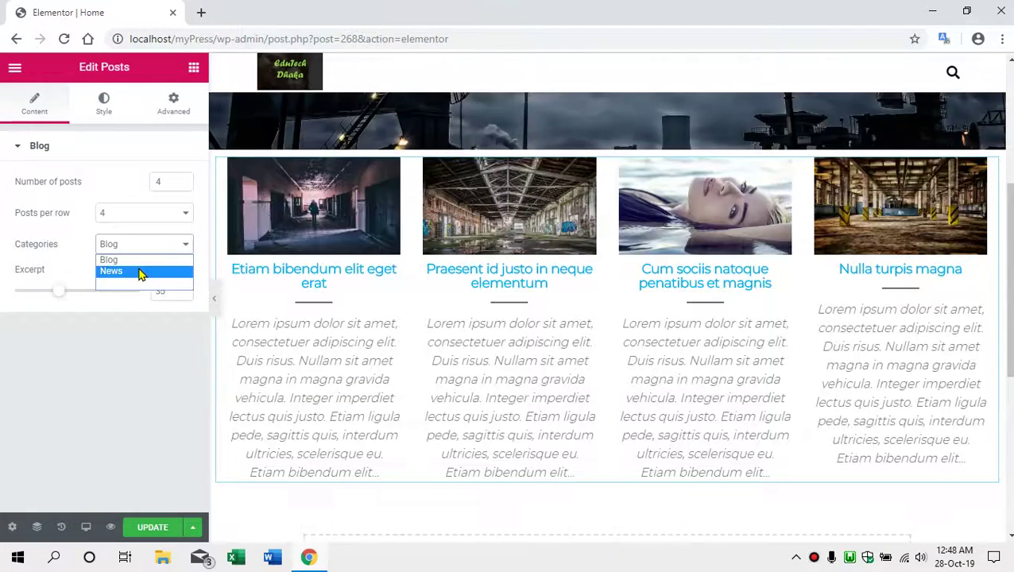
{"action": "left_click", "coordinate": [139, 273]}
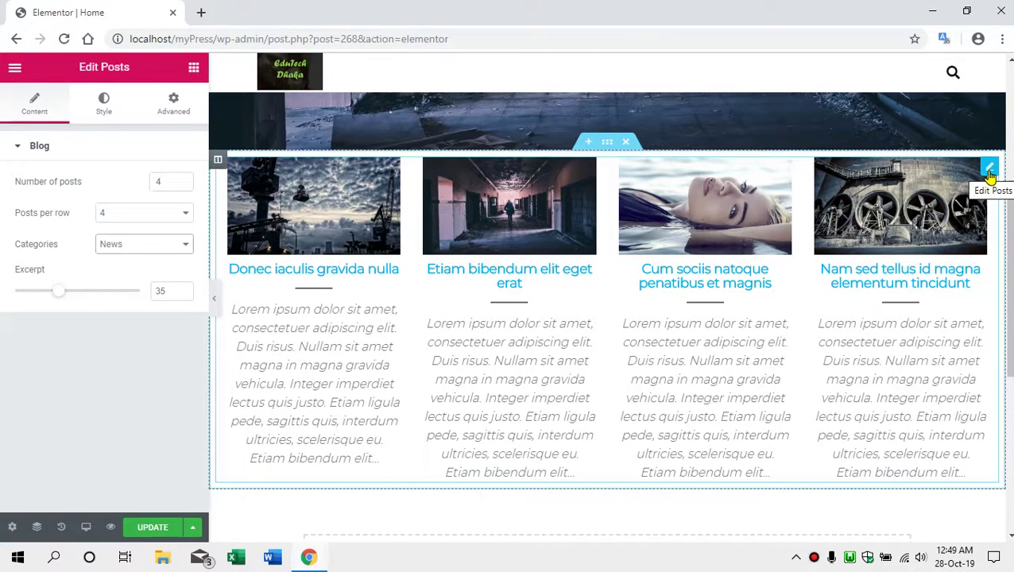
Step: Duplicate the News Posts widget within its section and check the copy underneath
{"action": "right_click", "coordinate": [614, 269]}
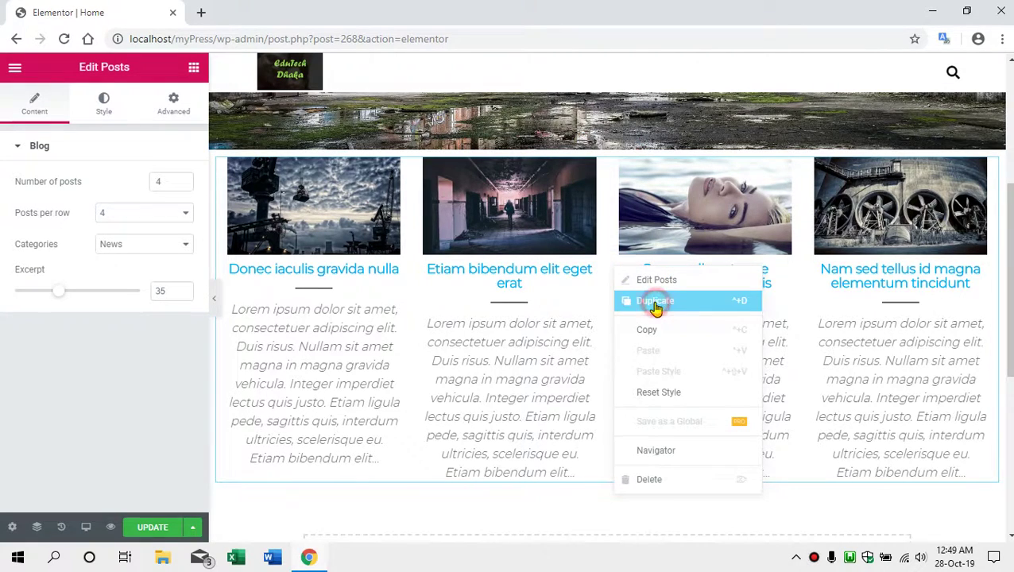
{"action": "left_click", "coordinate": [655, 303]}
{"action": "scroll", "coordinate": [534, 320], "scroll_direction": "down", "scroll_amount": 3}
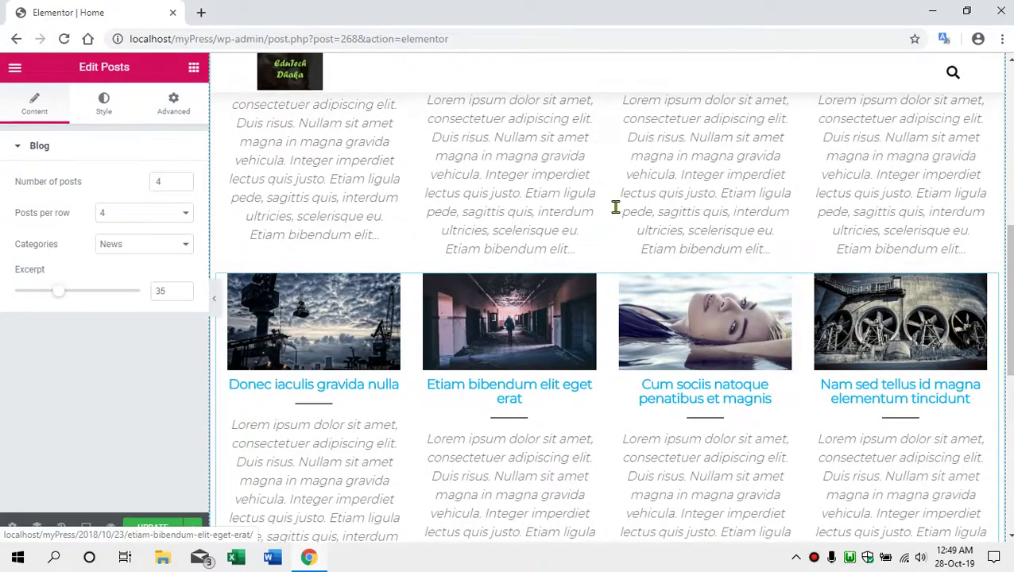
{"action": "scroll", "coordinate": [617, 211], "scroll_direction": "down", "scroll_amount": 2}
{"action": "scroll", "coordinate": [589, 271], "scroll_direction": "up", "scroll_amount": 1}
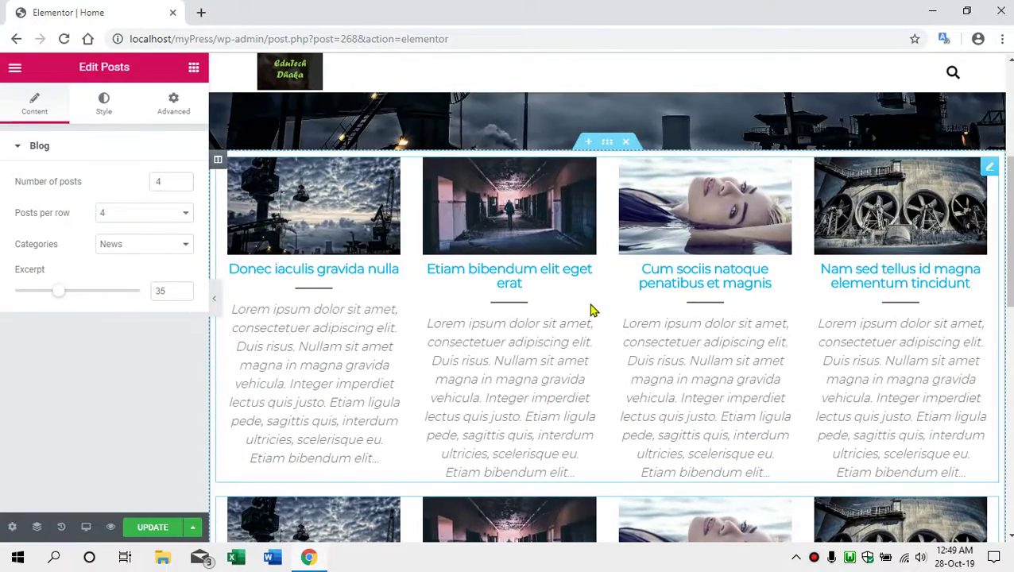
Step: Open the duplicated Posts widget for editing and set its category to Blog
{"action": "scroll", "coordinate": [596, 310], "scroll_direction": "down", "scroll_amount": 4}
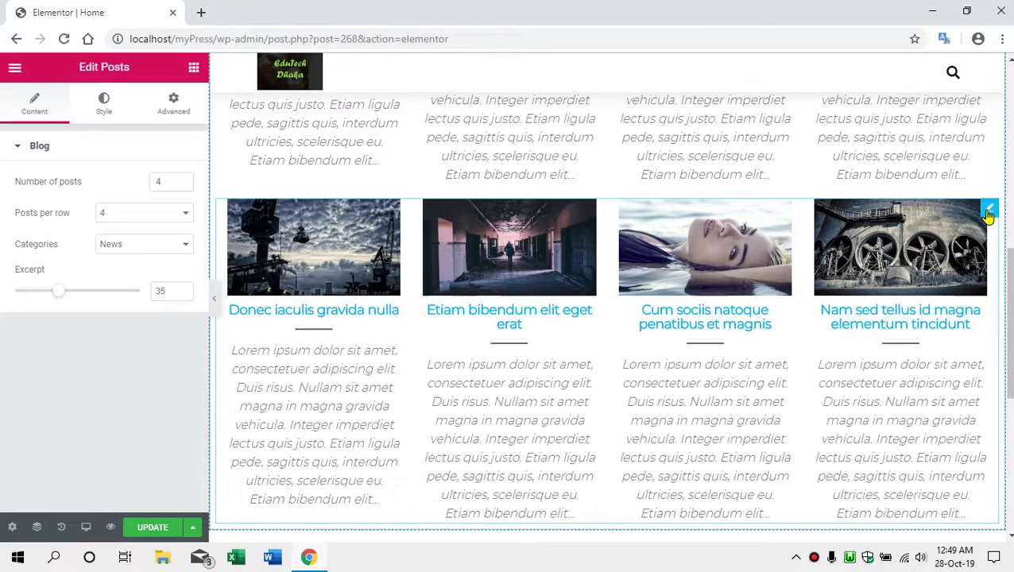
{"action": "left_click", "coordinate": [989, 213]}
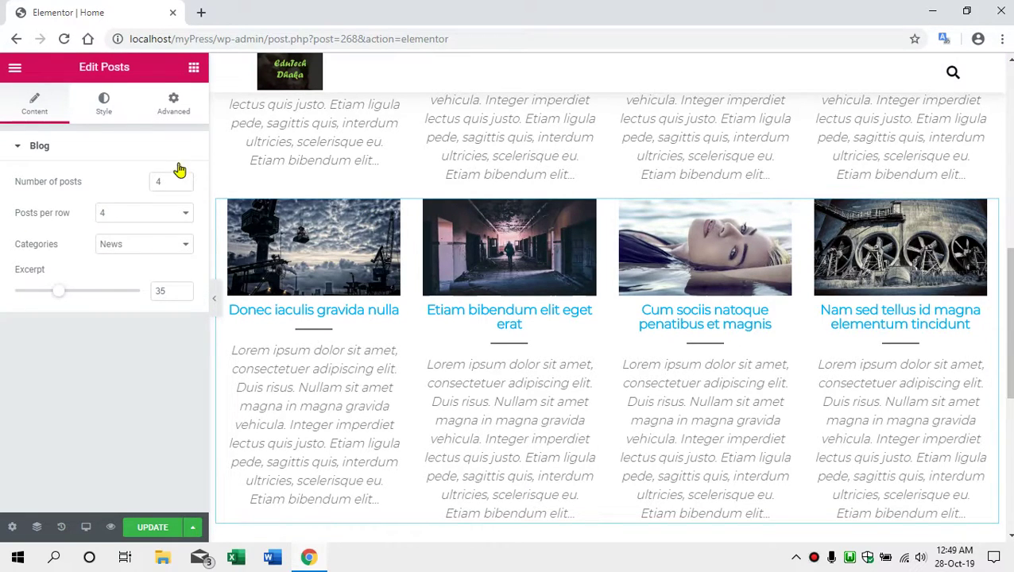
{"action": "left_click", "coordinate": [140, 246]}
{"action": "left_click", "coordinate": [141, 262]}
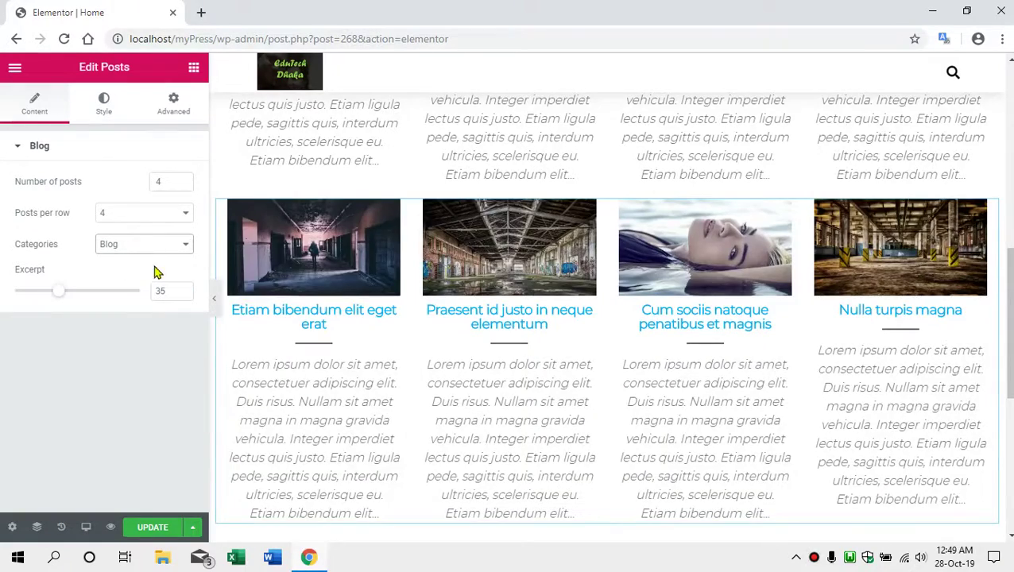
Step: Compare the News posts row with the Blog posts row beneath it on the page
{"action": "scroll", "coordinate": [446, 267], "scroll_direction": "up", "scroll_amount": 3}
{"action": "scroll", "coordinate": [447, 272], "scroll_direction": "up", "scroll_amount": 1}
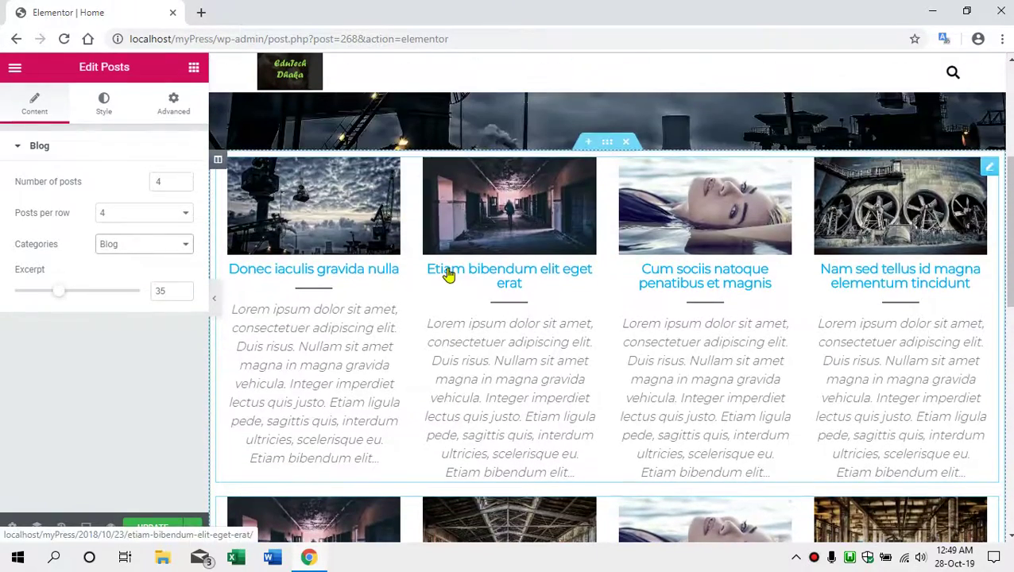
{"action": "scroll", "coordinate": [321, 231], "scroll_direction": "down", "scroll_amount": 2}
{"action": "scroll", "coordinate": [321, 231], "scroll_direction": "down", "scroll_amount": 1}
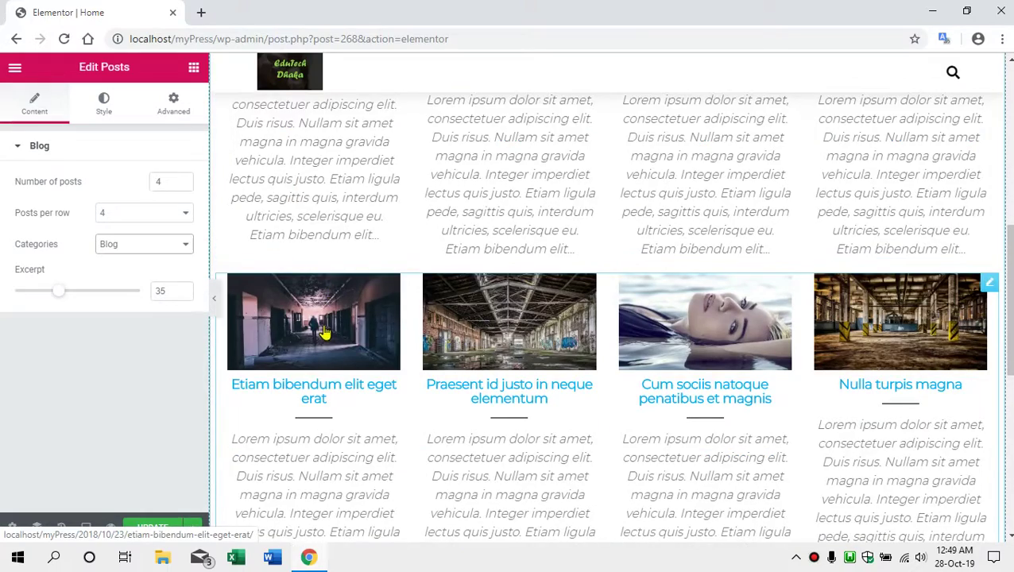
{"action": "scroll", "coordinate": [310, 365], "scroll_direction": "up", "scroll_amount": 3}
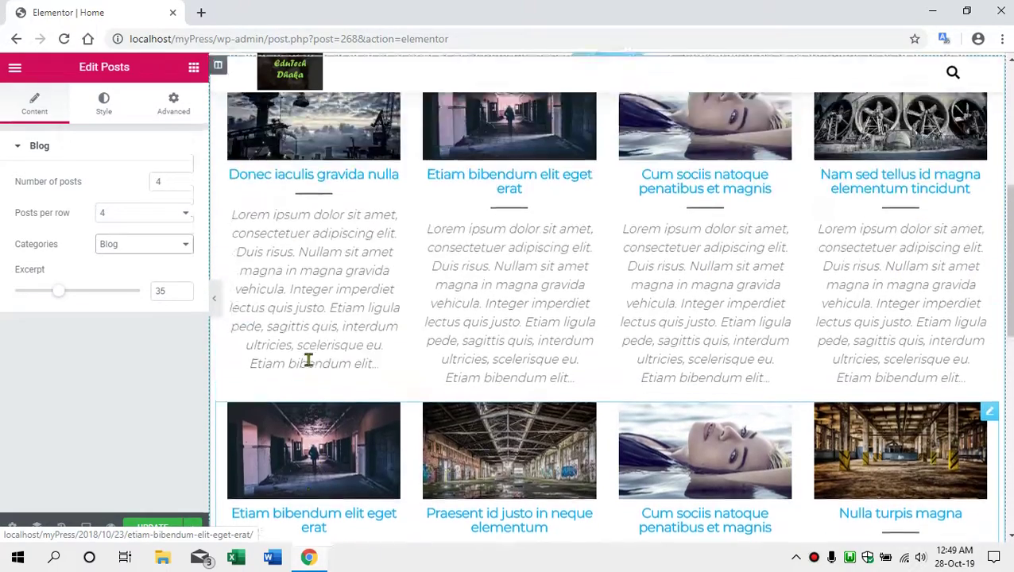
{"action": "scroll", "coordinate": [903, 238], "scroll_direction": "down", "scroll_amount": 4}
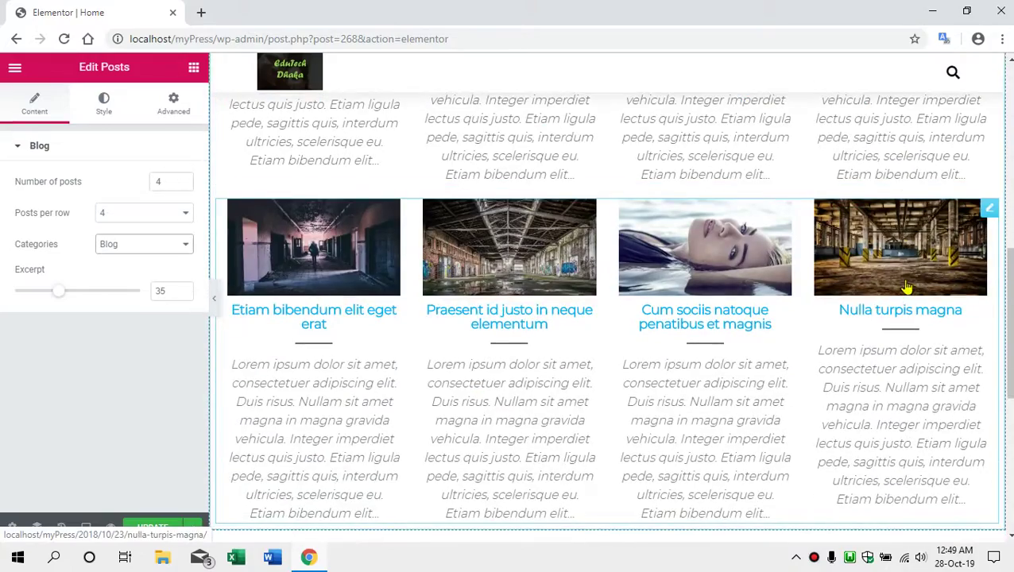
{"action": "scroll", "coordinate": [378, 254], "scroll_direction": "up", "scroll_amount": 3}
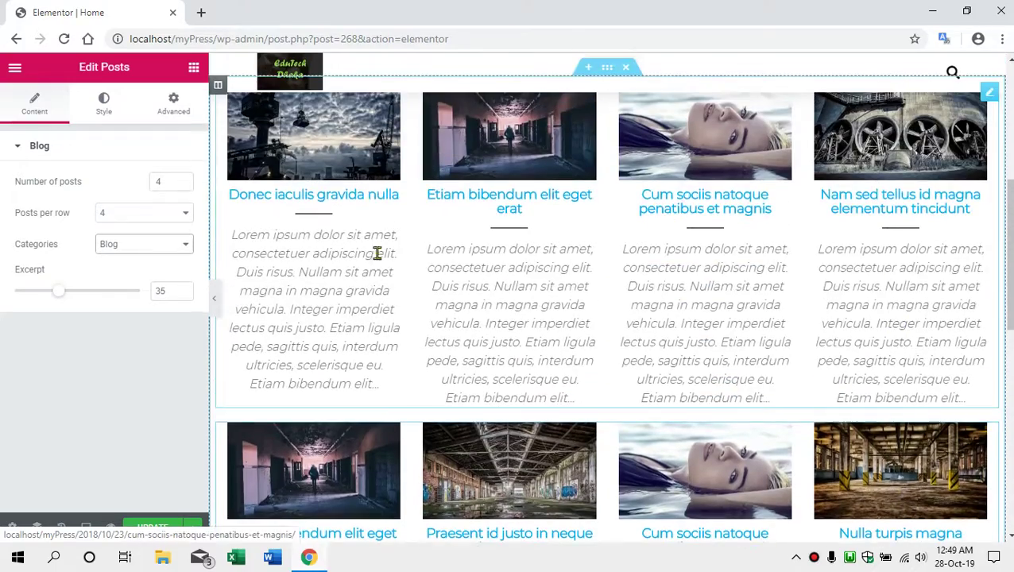
Step: Look over both post rows and open the News Posts widget for editing
{"action": "scroll", "coordinate": [520, 227], "scroll_direction": "down", "scroll_amount": 2}
{"action": "scroll", "coordinate": [520, 227], "scroll_direction": "up", "scroll_amount": 2}
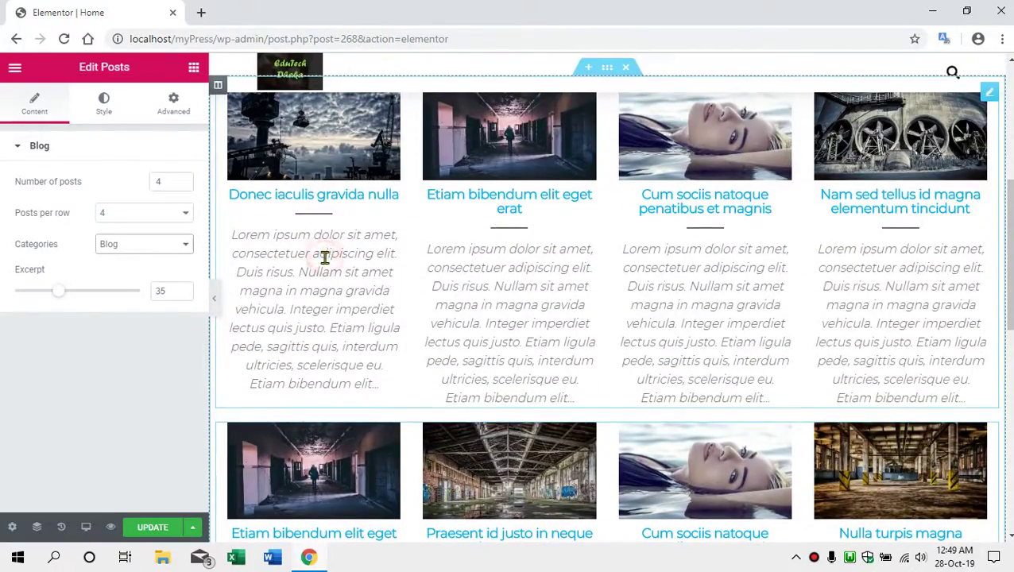
{"action": "key", "text": "Down"}
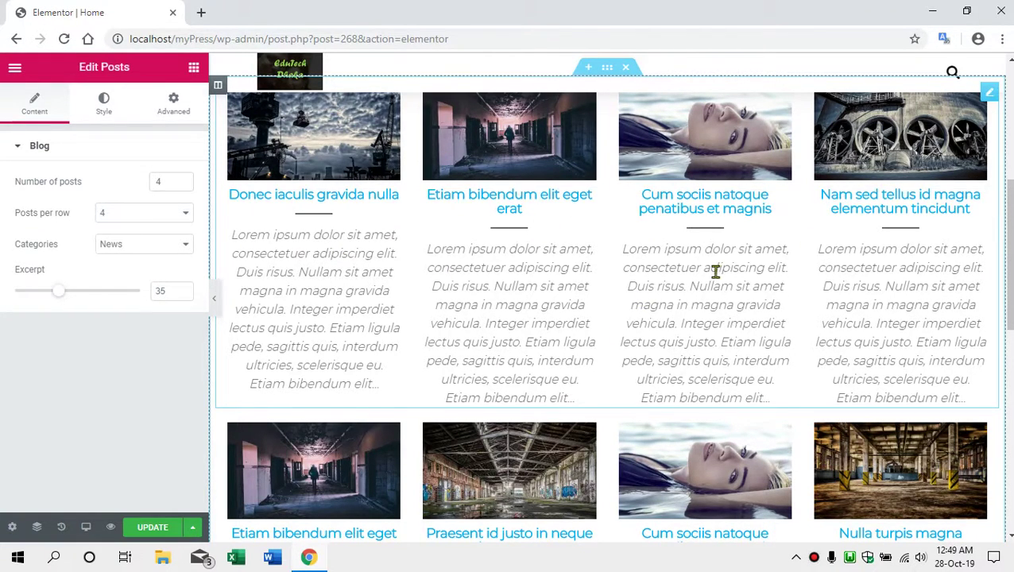
Step: Set the columns gap of the section holding both post rows to No Gap and check the rows
{"action": "scroll", "coordinate": [714, 273], "scroll_direction": "up", "scroll_amount": 2}
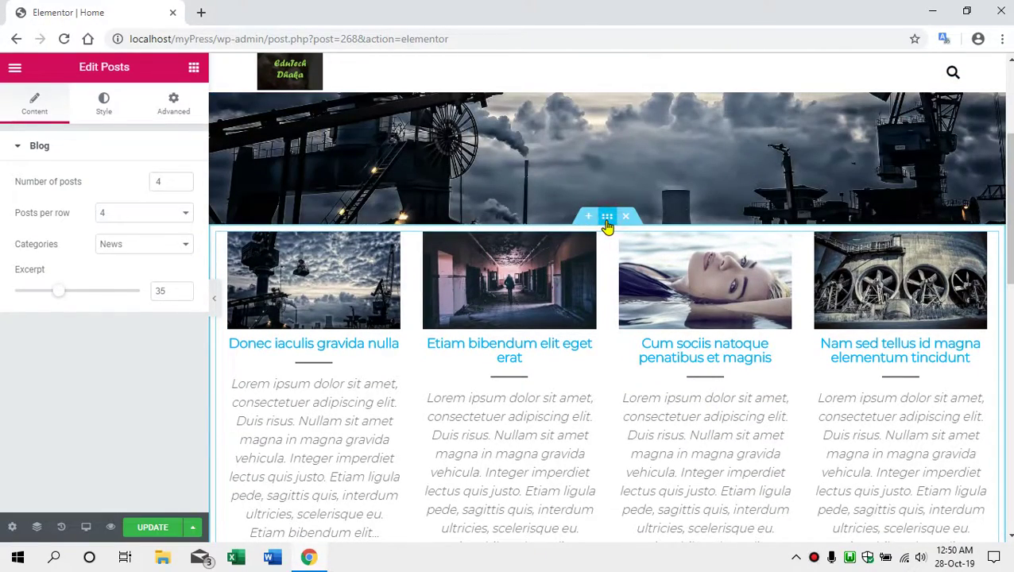
{"action": "left_click", "coordinate": [606, 221]}
{"action": "left_click", "coordinate": [127, 300]}
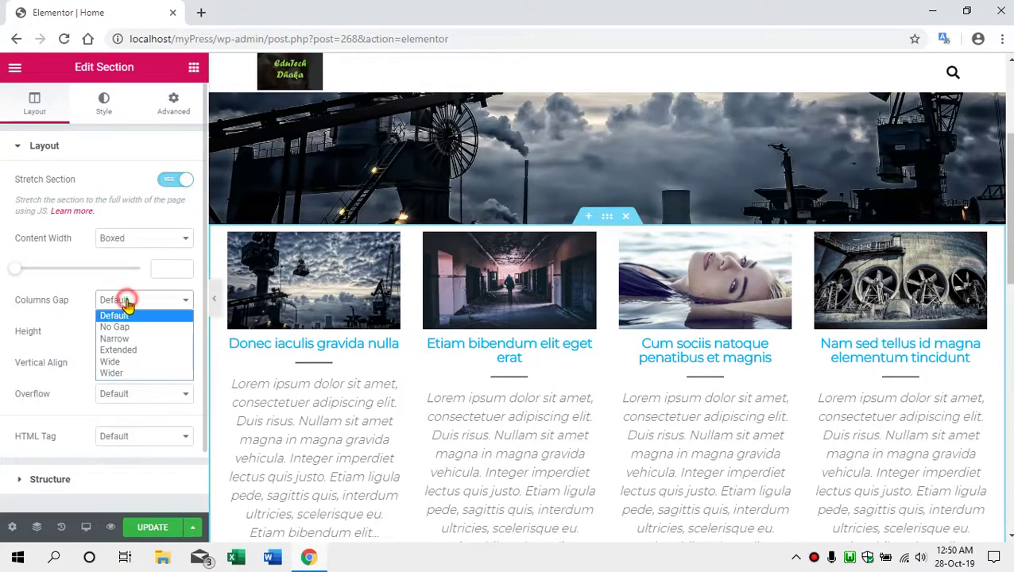
{"action": "left_click", "coordinate": [123, 326]}
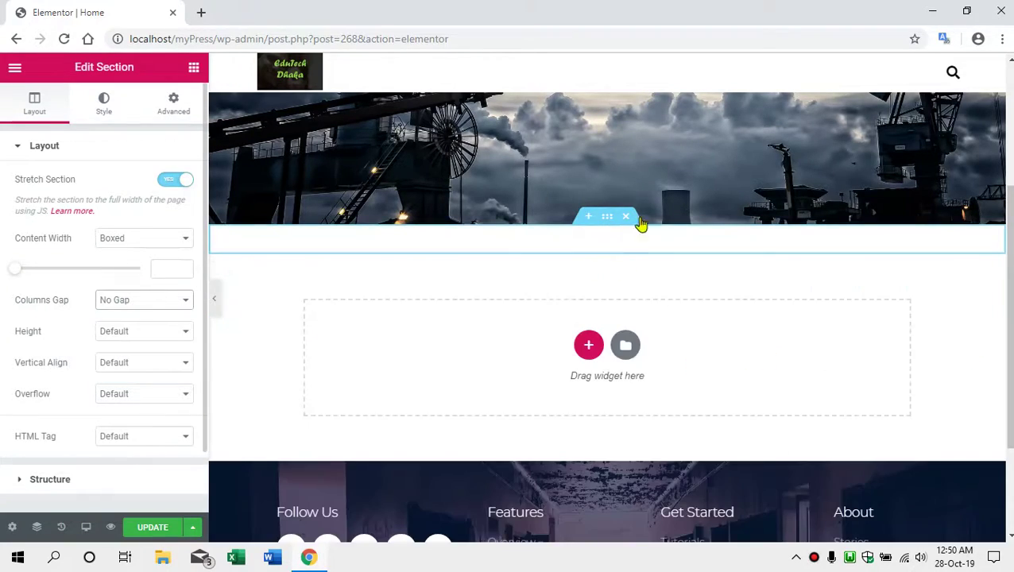
{"action": "scroll", "coordinate": [549, 310], "scroll_direction": "down", "scroll_amount": 4}
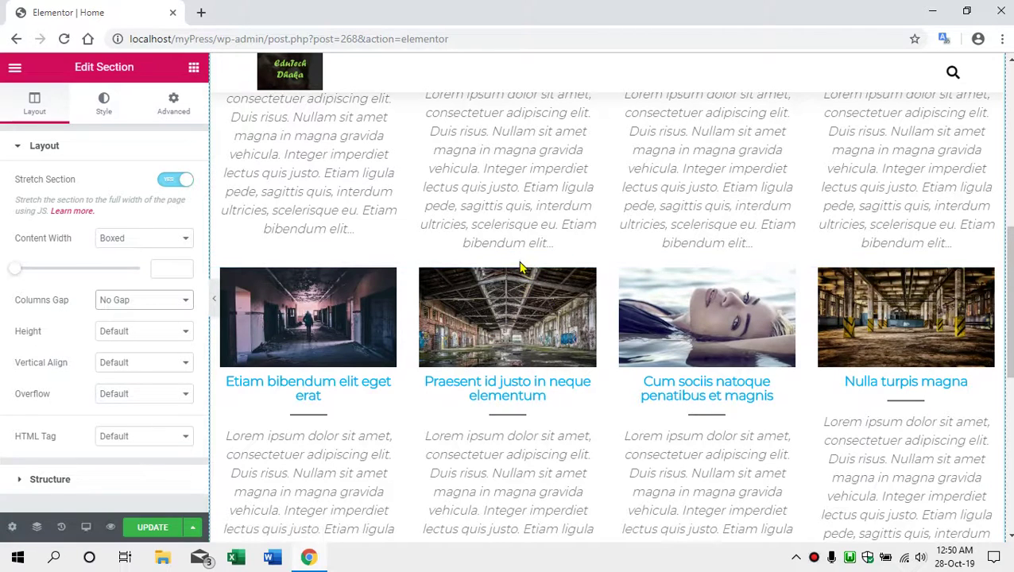
Step: Set the widgets space of the column holding both post rows to 0 px and update the page
{"action": "left_click", "coordinate": [517, 206]}
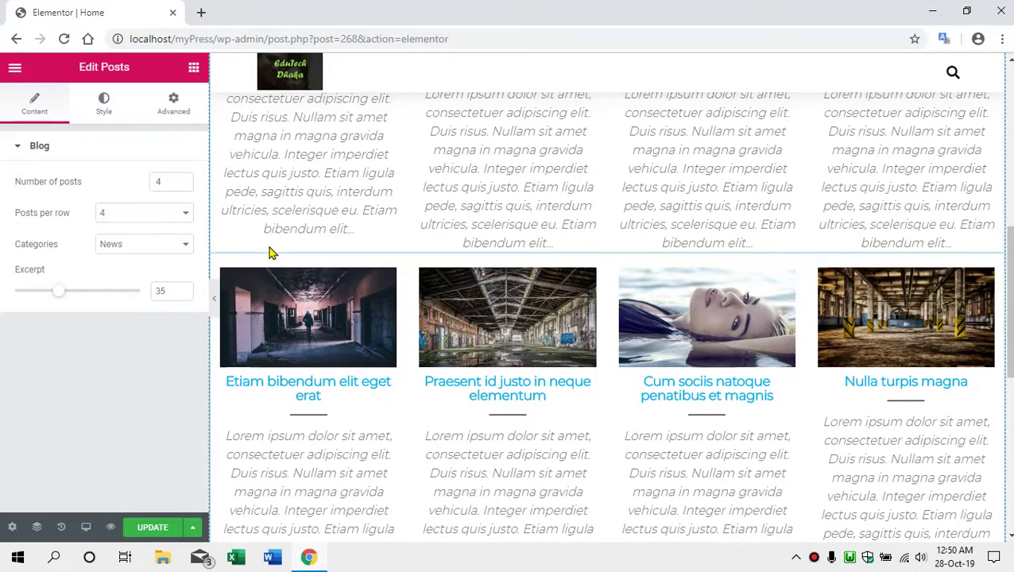
{"action": "scroll", "coordinate": [291, 245], "scroll_direction": "up", "scroll_amount": 3}
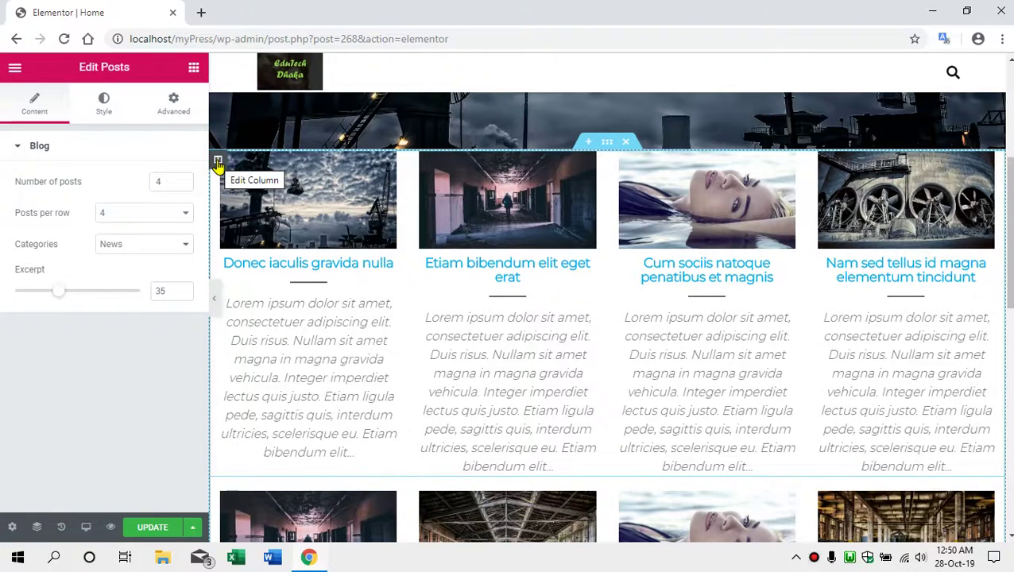
{"action": "left_click", "coordinate": [218, 161]}
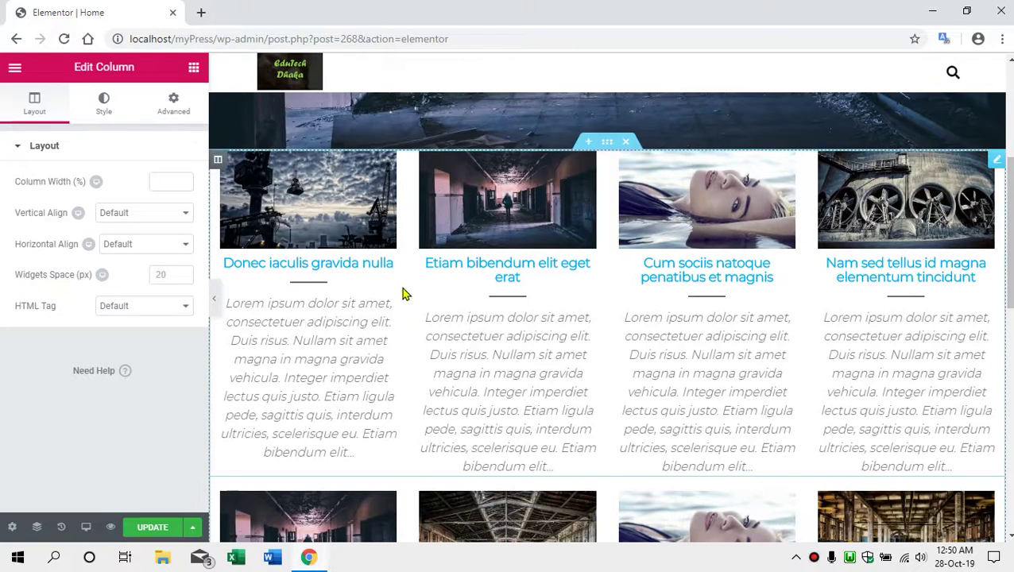
{"action": "scroll", "coordinate": [403, 291], "scroll_direction": "down", "scroll_amount": 1}
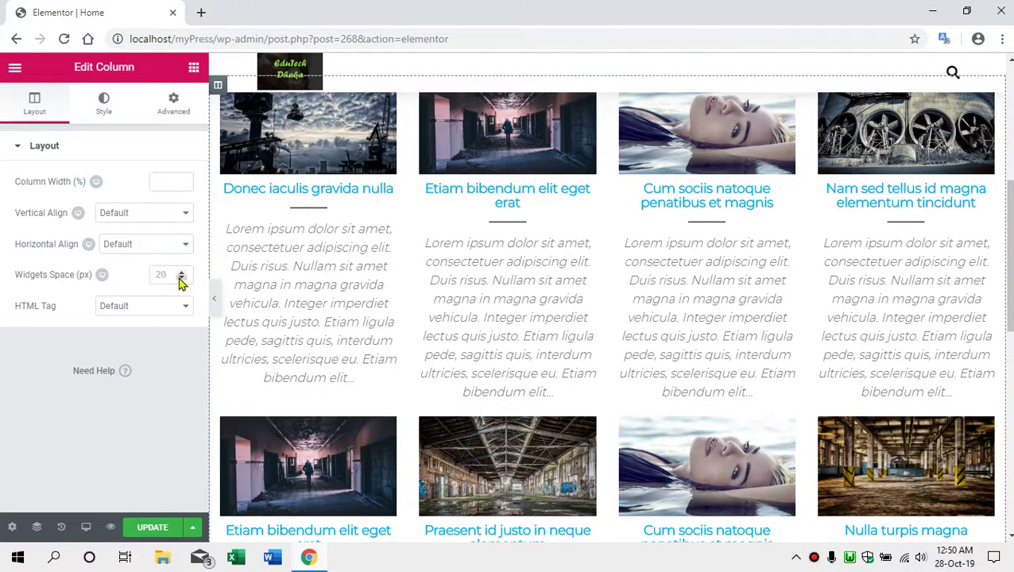
{"action": "left_click", "coordinate": [181, 279]}
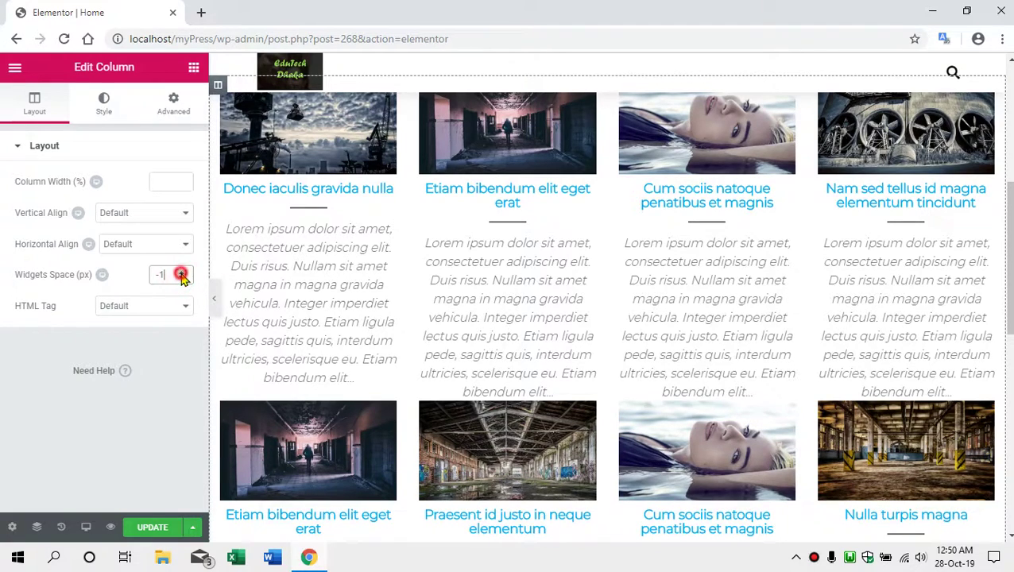
{"action": "left_click", "coordinate": [182, 273]}
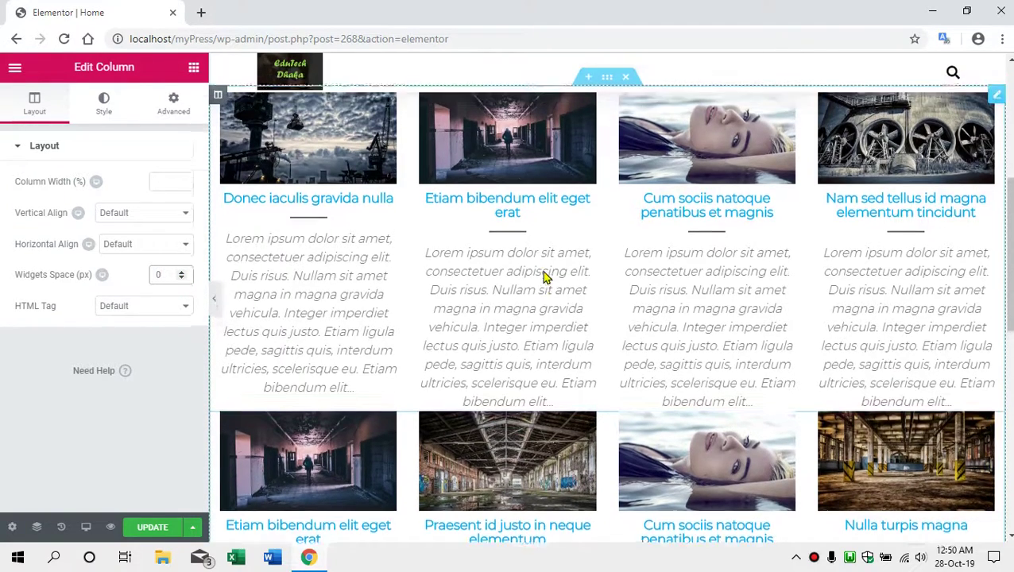
{"action": "scroll", "coordinate": [577, 390], "scroll_direction": "down", "scroll_amount": 1}
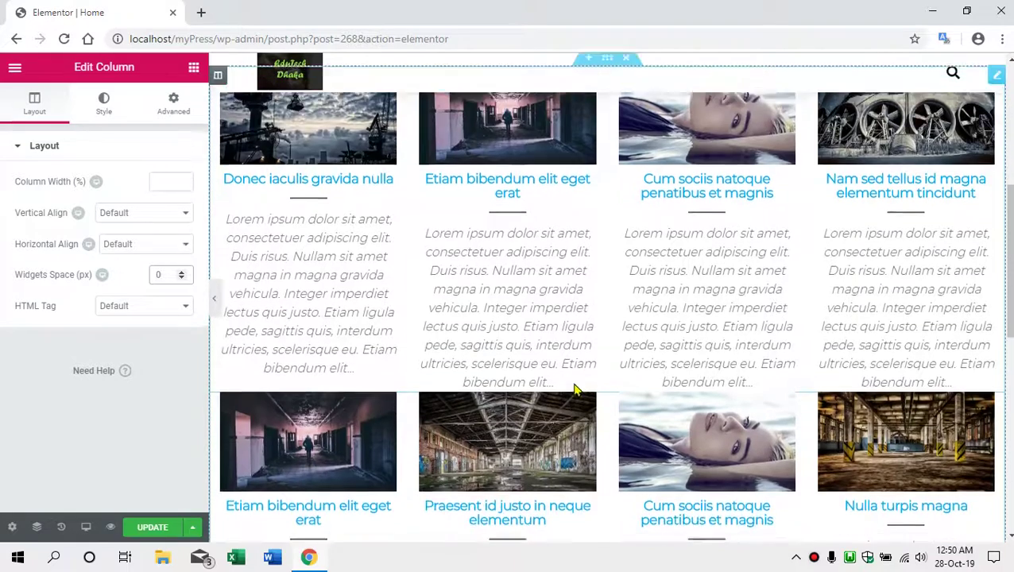
{"action": "scroll", "coordinate": [577, 389], "scroll_direction": "down", "scroll_amount": 3}
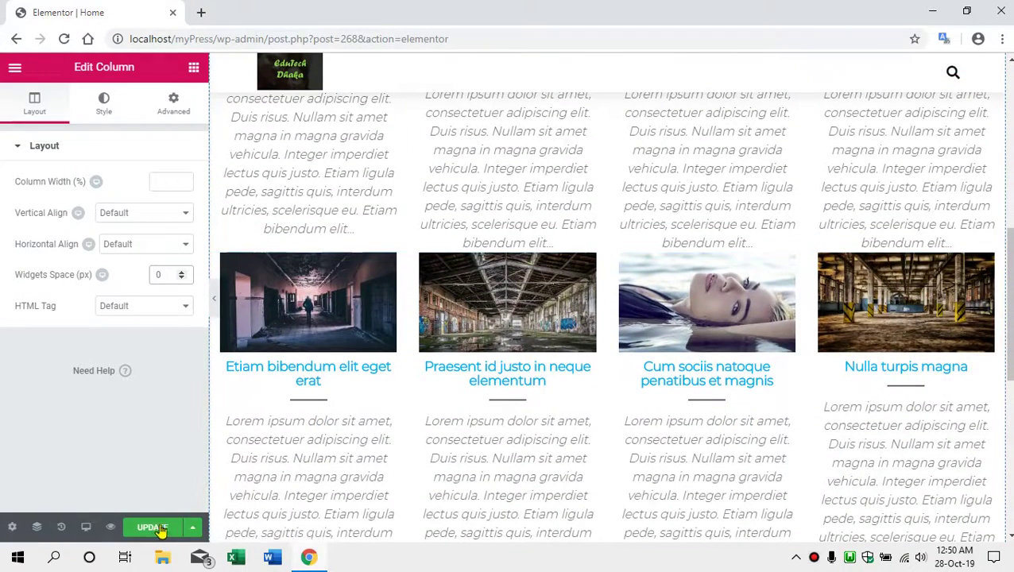
{"action": "left_click", "coordinate": [156, 530]}
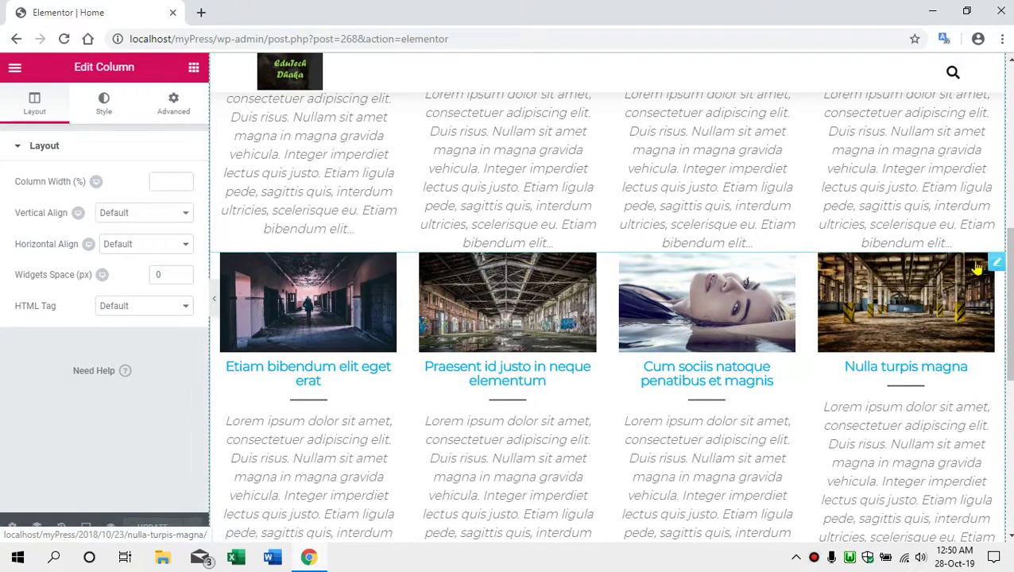
Step: Open the motion effects settings of the Blog Posts widget
{"action": "left_click", "coordinate": [624, 376]}
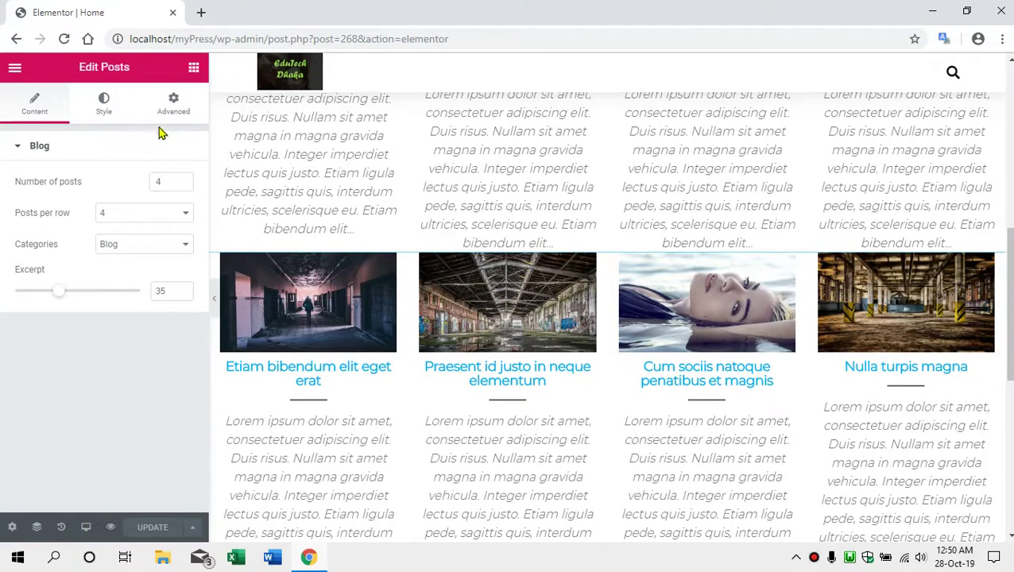
{"action": "left_click", "coordinate": [176, 110]}
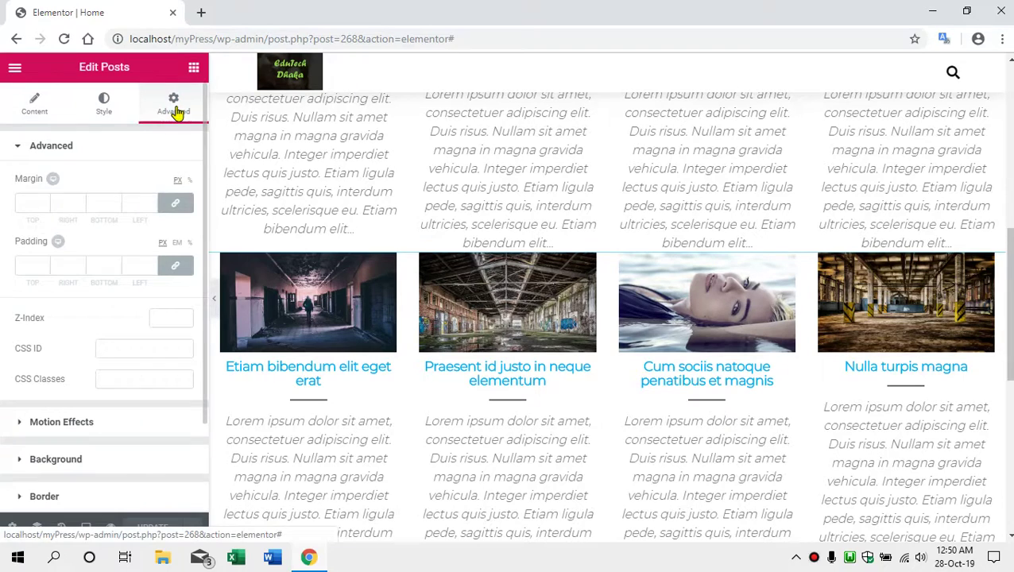
{"action": "left_click", "coordinate": [98, 148]}
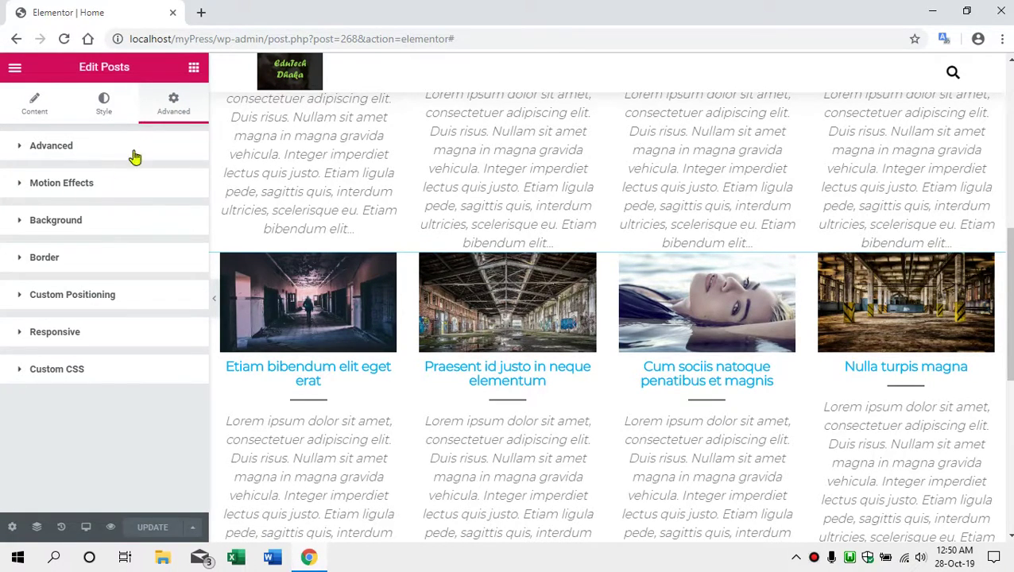
{"action": "left_click", "coordinate": [100, 186]}
Step: Try the Fade In Down, Slide In Up, Rotate In Down Left, Pulse and Jello entrance animations on the Blog Posts widget
{"action": "left_click", "coordinate": [105, 242]}
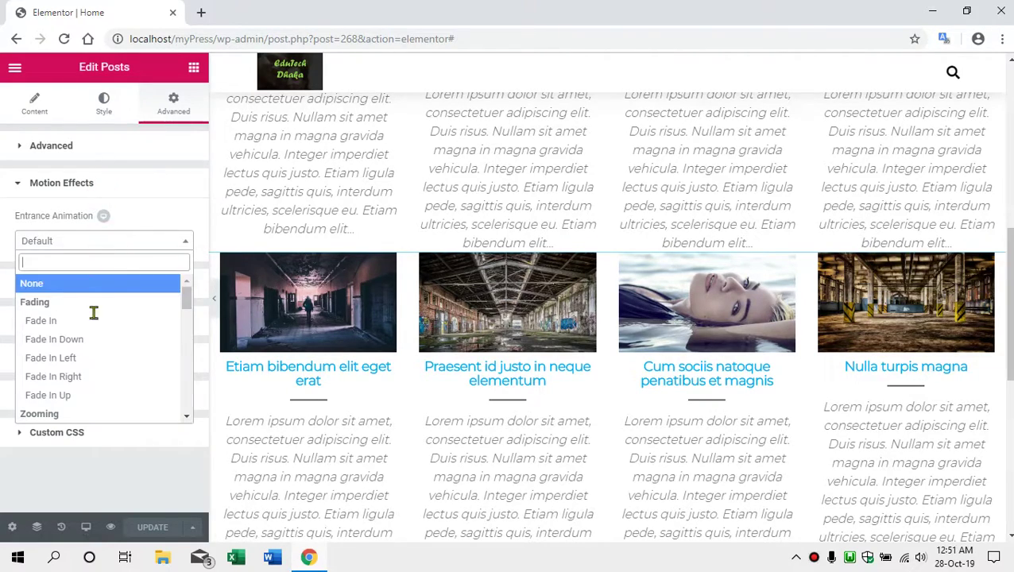
{"action": "left_click", "coordinate": [93, 341]}
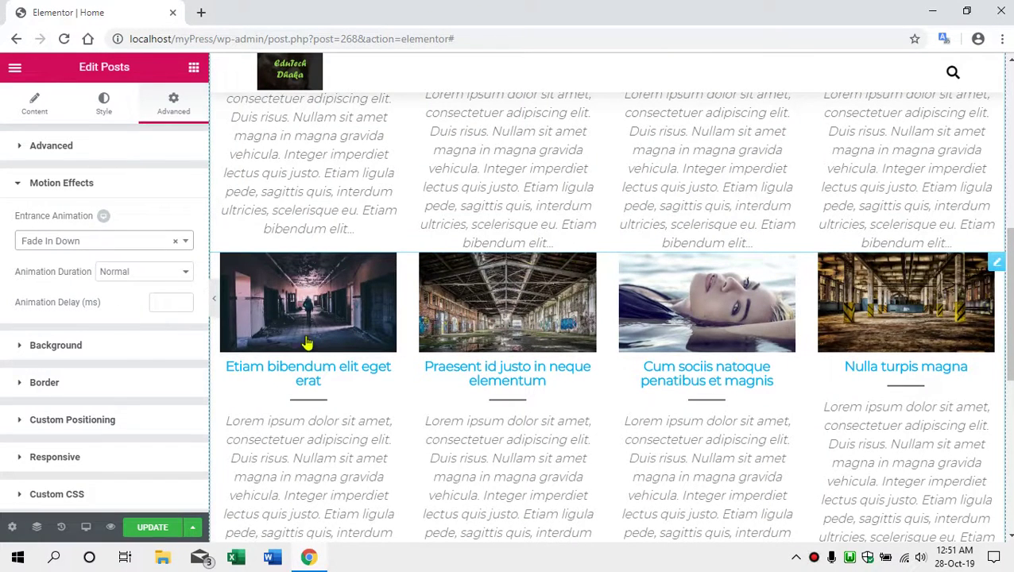
{"action": "left_click", "coordinate": [70, 243]}
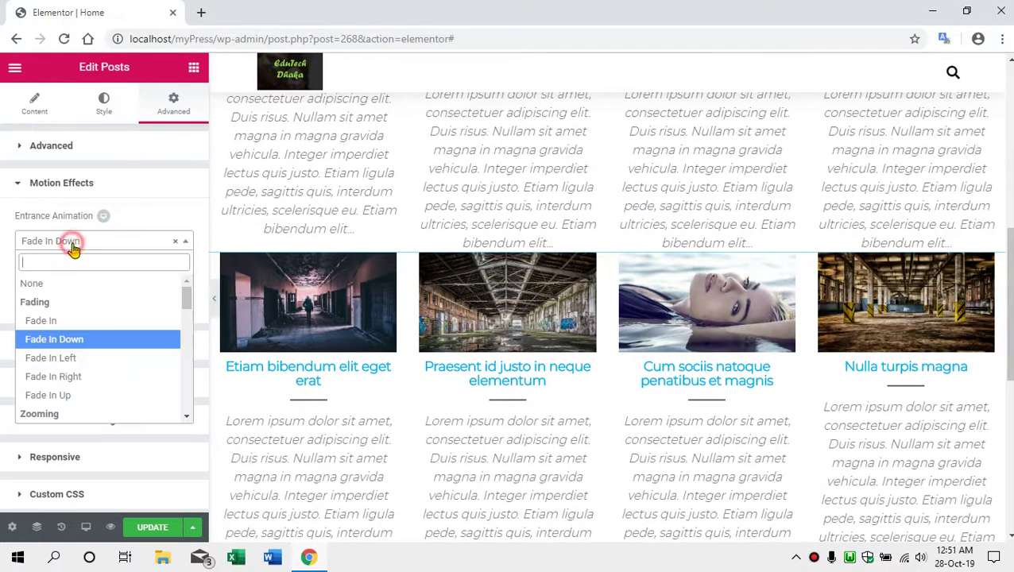
{"action": "scroll", "coordinate": [84, 378], "scroll_direction": "down", "scroll_amount": 5}
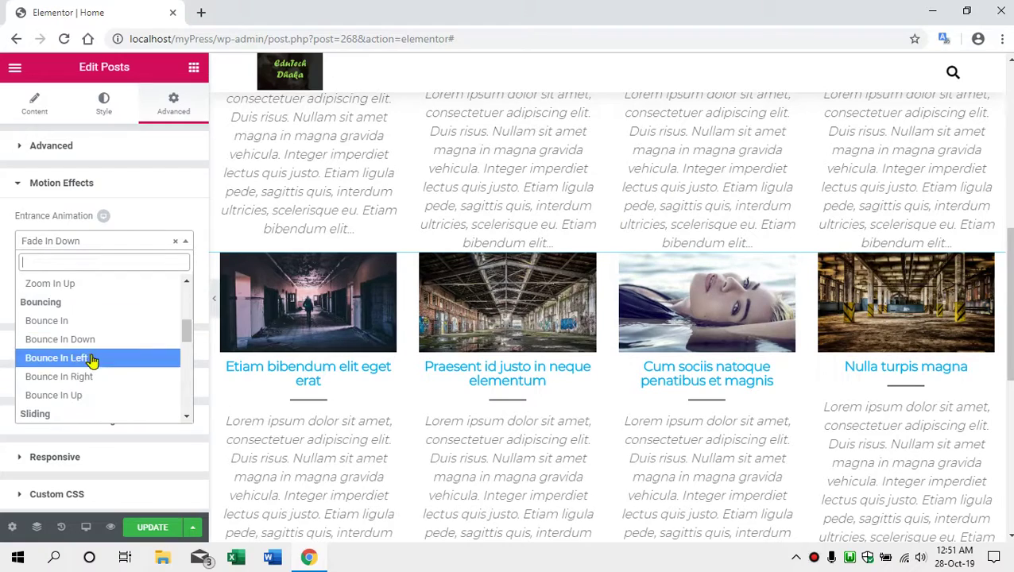
{"action": "left_click", "coordinate": [91, 342]}
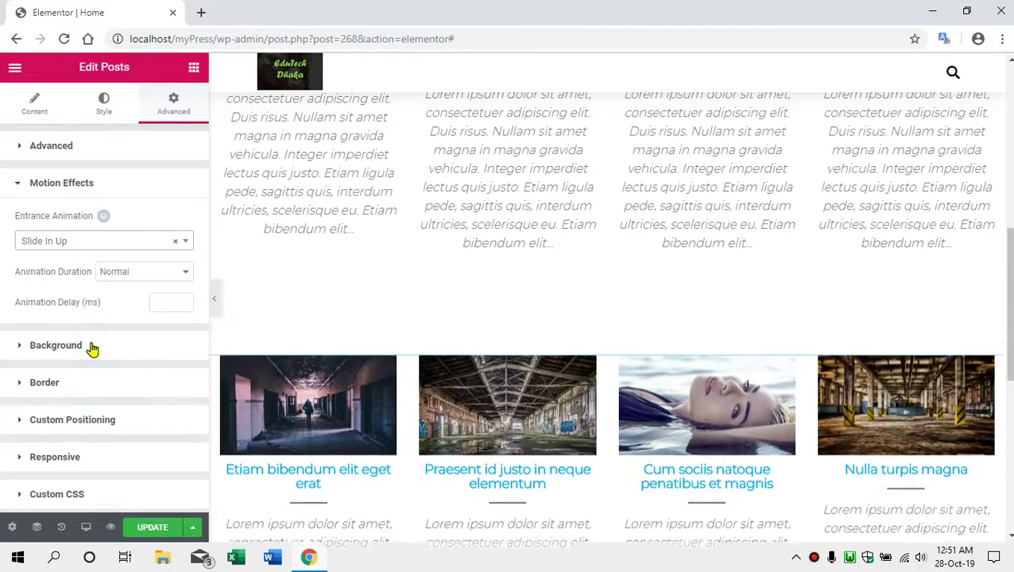
{"action": "left_click", "coordinate": [117, 243]}
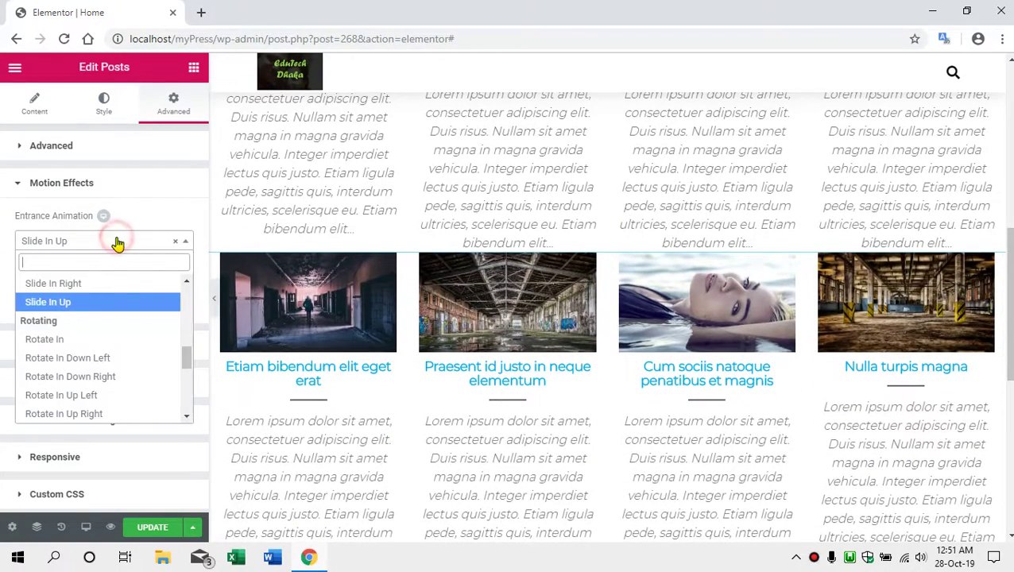
{"action": "left_click", "coordinate": [68, 359]}
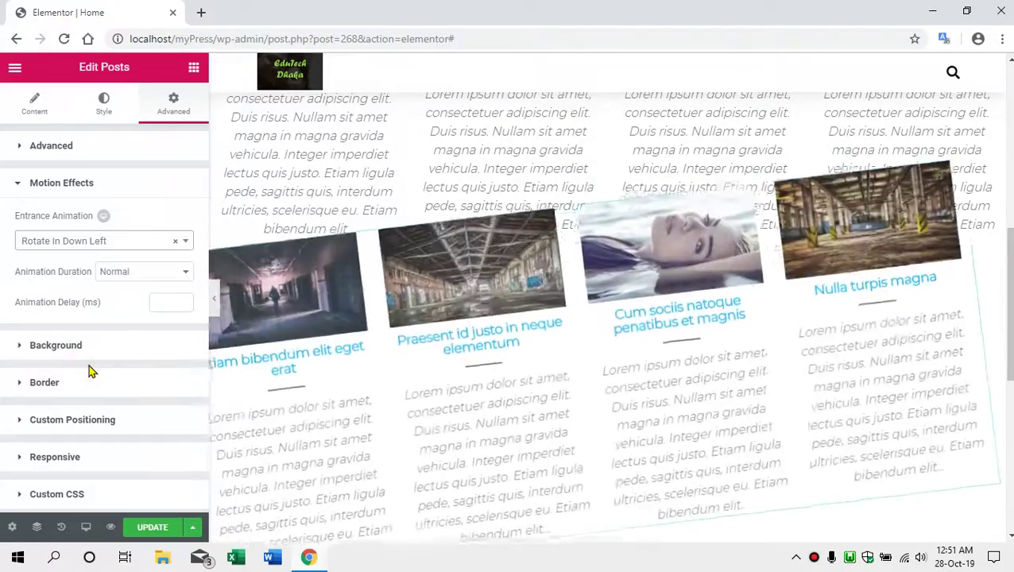
{"action": "left_click", "coordinate": [123, 243]}
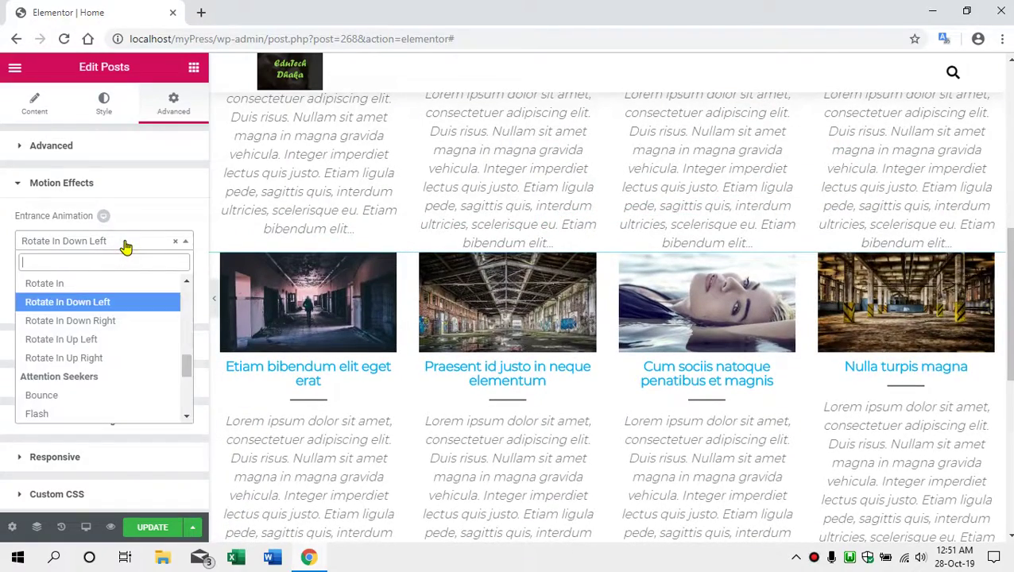
{"action": "scroll", "coordinate": [80, 386], "scroll_direction": "down", "scroll_amount": 4}
{"action": "scroll", "coordinate": [79, 378], "scroll_direction": "up", "scroll_amount": 3}
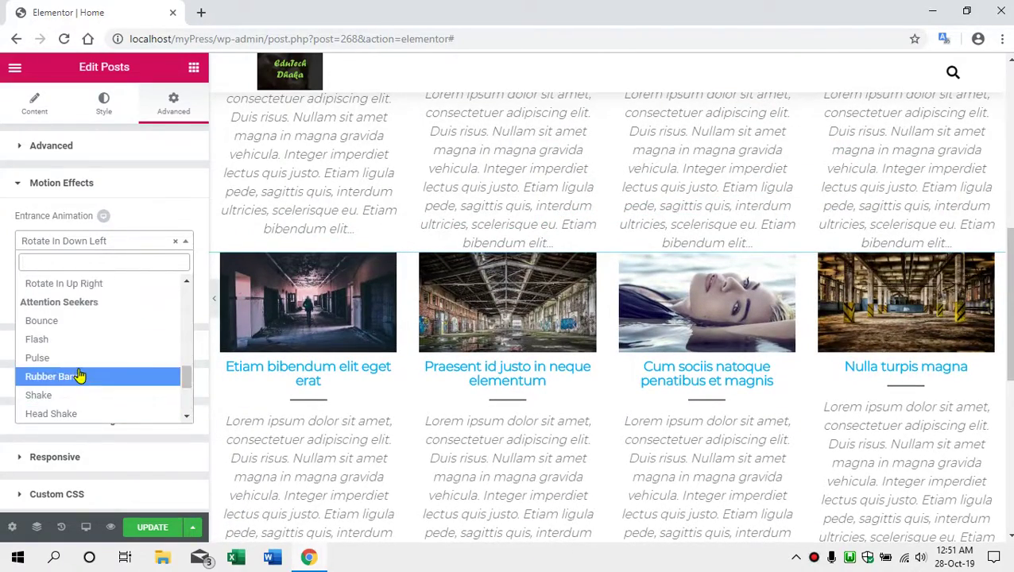
{"action": "left_click", "coordinate": [75, 360]}
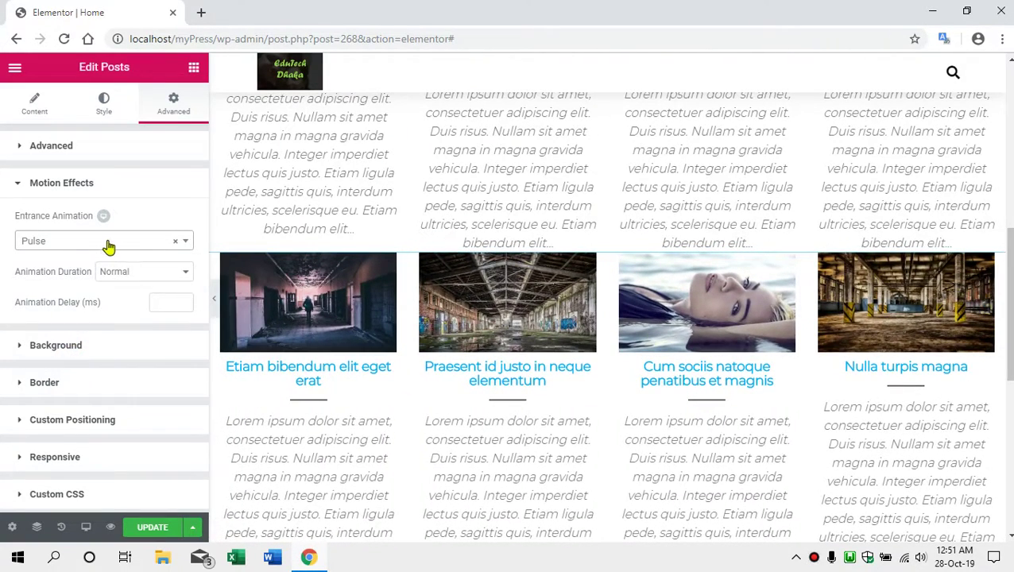
{"action": "left_click", "coordinate": [109, 245]}
{"action": "scroll", "coordinate": [80, 367], "scroll_direction": "down", "scroll_amount": 2}
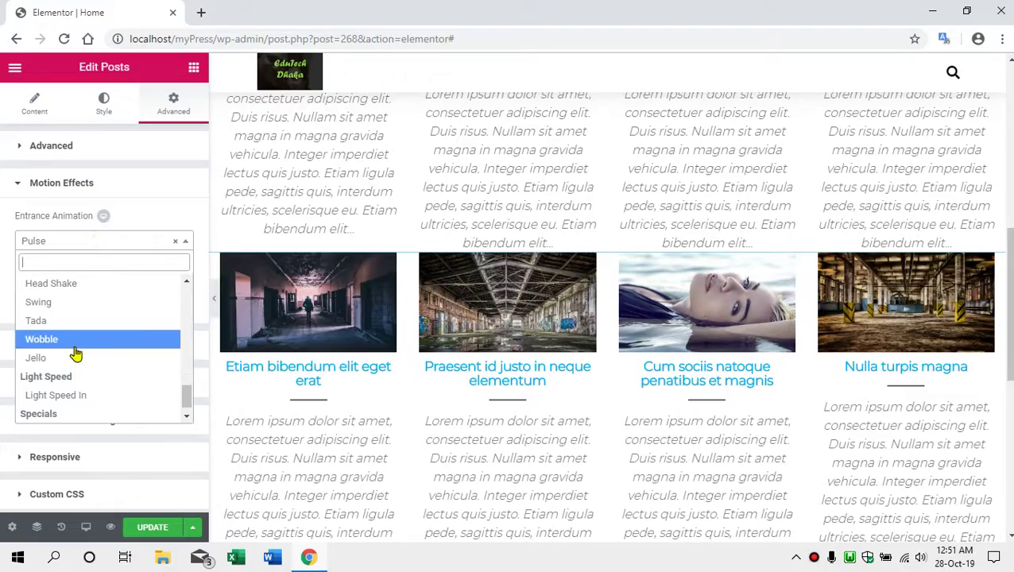
{"action": "left_click", "coordinate": [73, 359]}
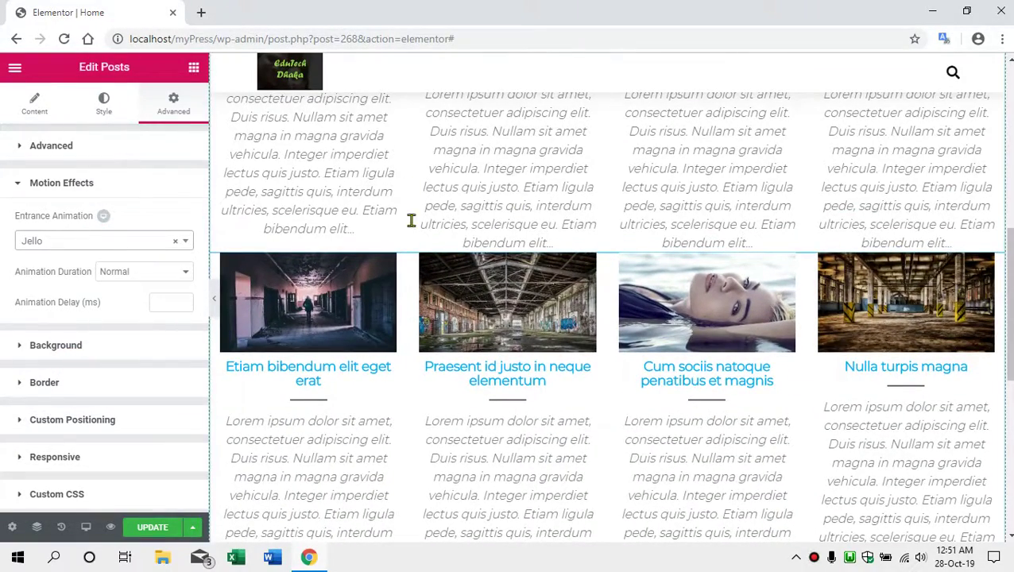
Step: Set the Blog Posts widget's entrance animation to Slide In Right
{"action": "left_click", "coordinate": [112, 241]}
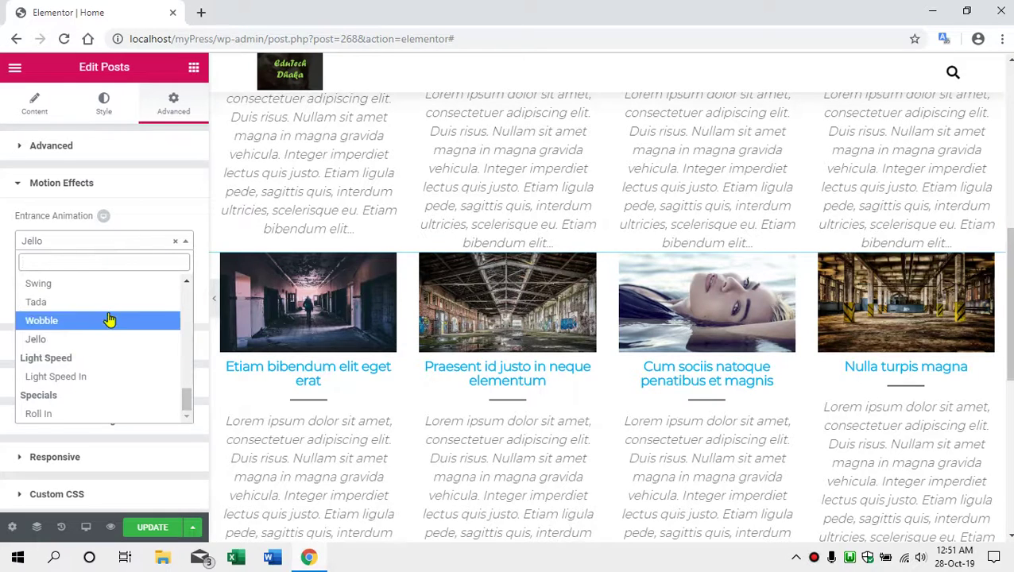
{"action": "scroll", "coordinate": [116, 319], "scroll_direction": "up", "scroll_amount": 4}
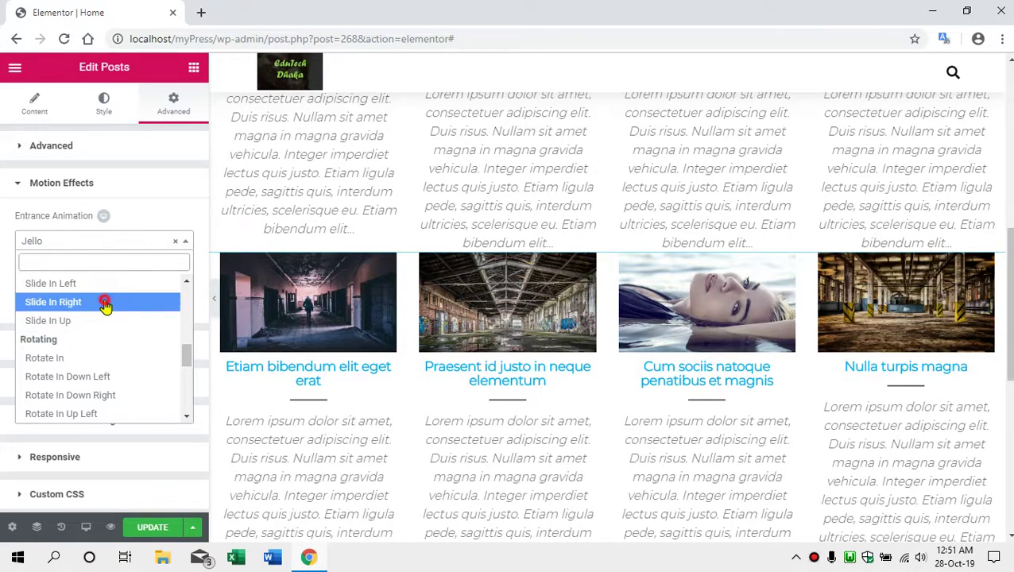
{"action": "left_click", "coordinate": [101, 303]}
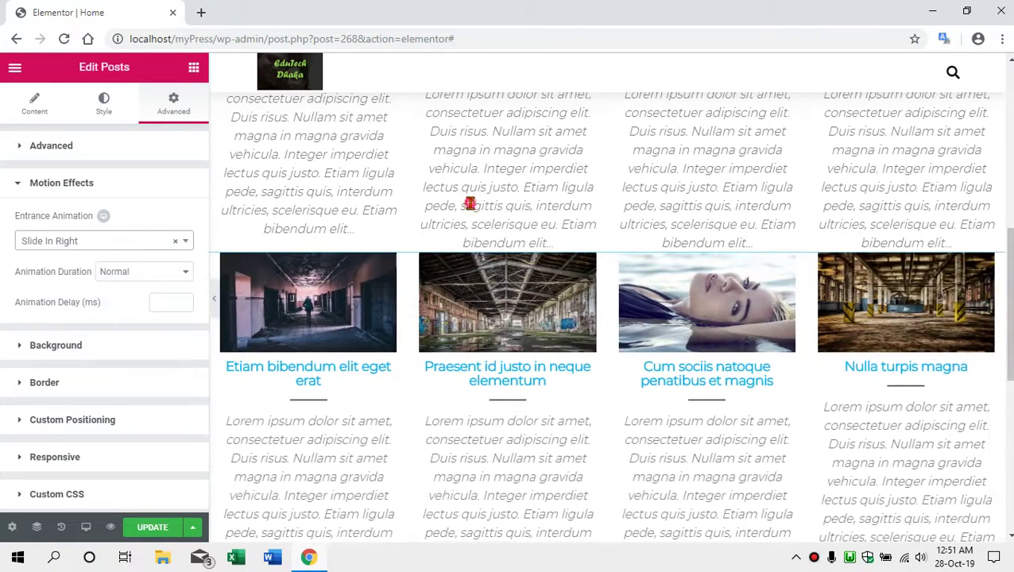
Step: Set the News posts widget's entrance animation to Slide In Left and update the page
{"action": "scroll", "coordinate": [476, 211], "scroll_direction": "up", "scroll_amount": 2}
{"action": "left_click", "coordinate": [491, 228]}
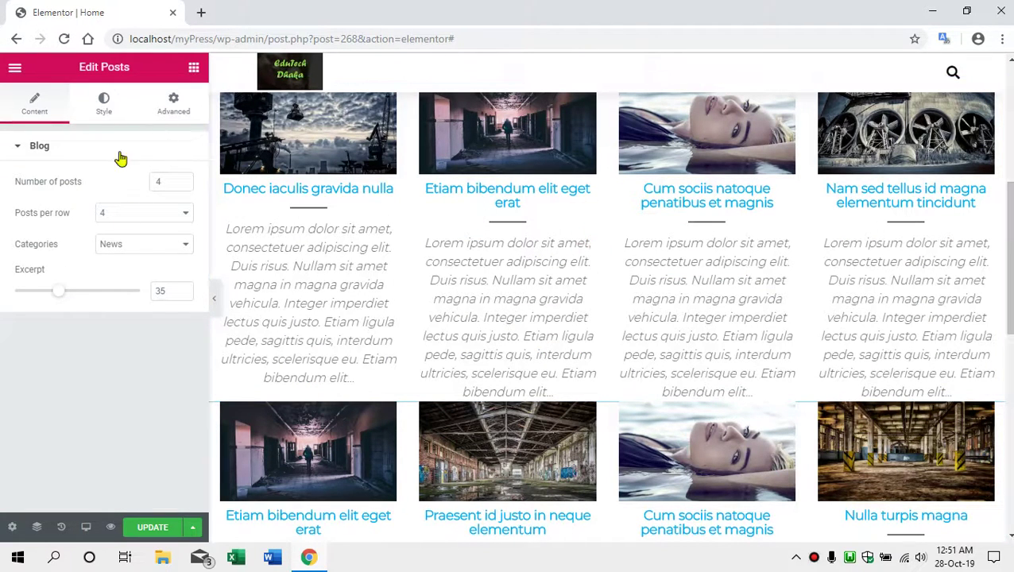
{"action": "left_click", "coordinate": [174, 105]}
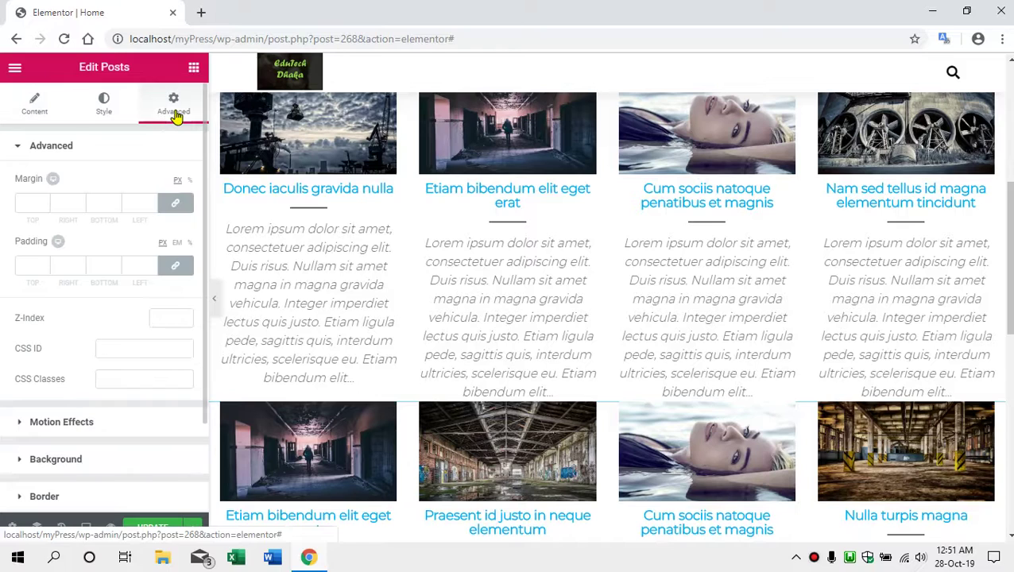
{"action": "left_click", "coordinate": [74, 147]}
{"action": "left_click", "coordinate": [93, 194]}
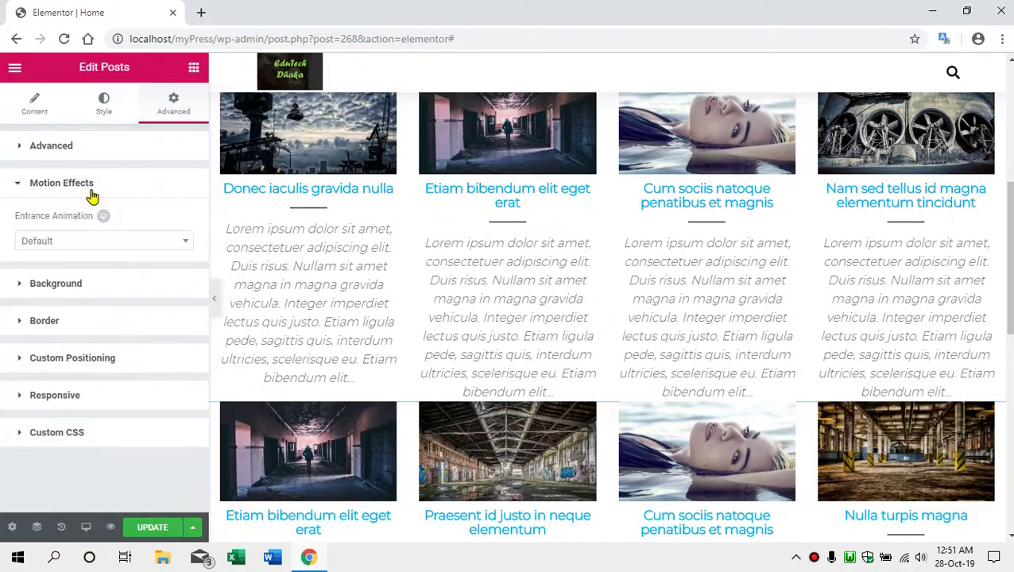
{"action": "left_click", "coordinate": [89, 246]}
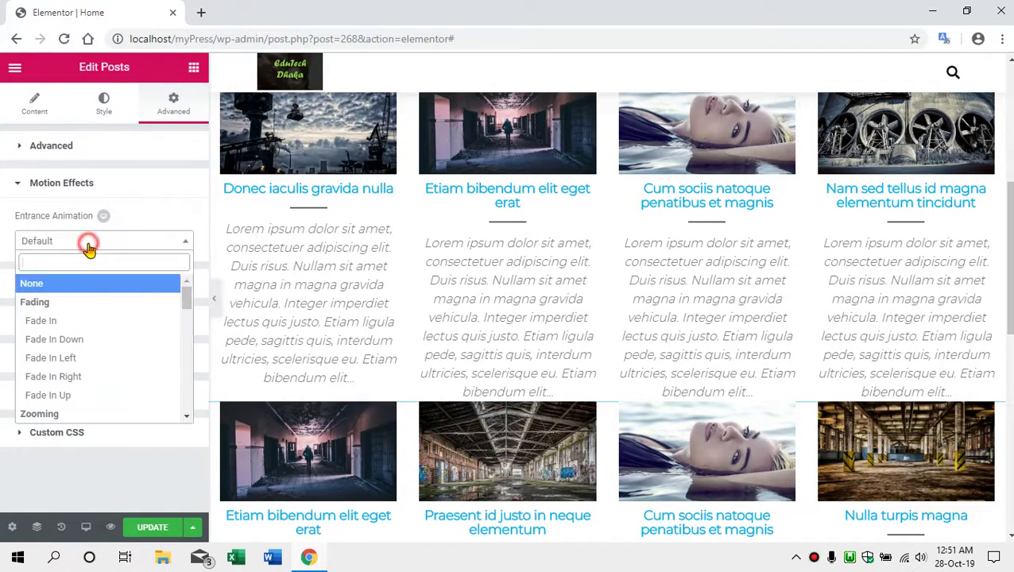
{"action": "scroll", "coordinate": [94, 358], "scroll_direction": "down", "scroll_amount": 2}
{"action": "scroll", "coordinate": [96, 367], "scroll_direction": "down", "scroll_amount": 3}
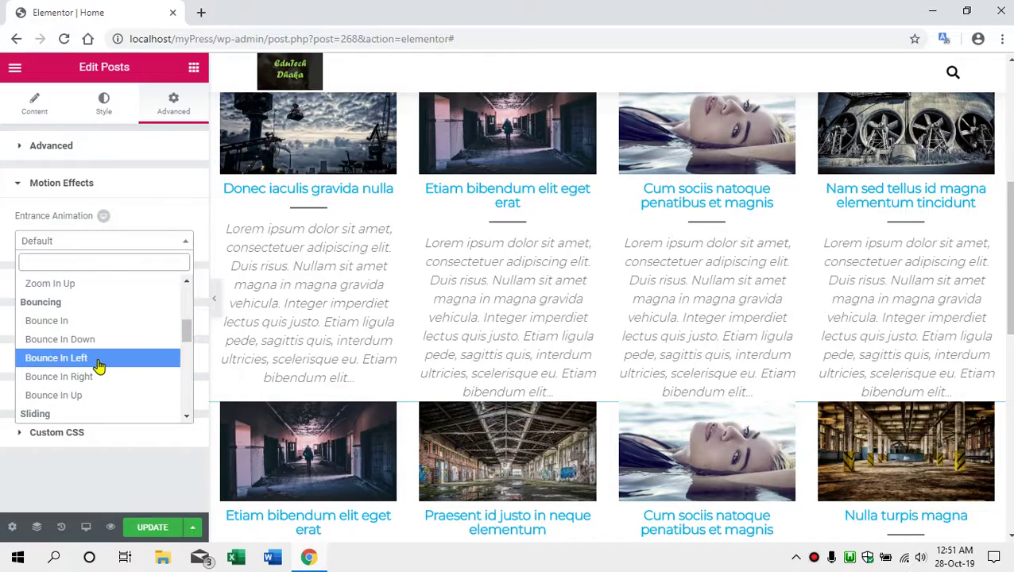
{"action": "left_click", "coordinate": [99, 379]}
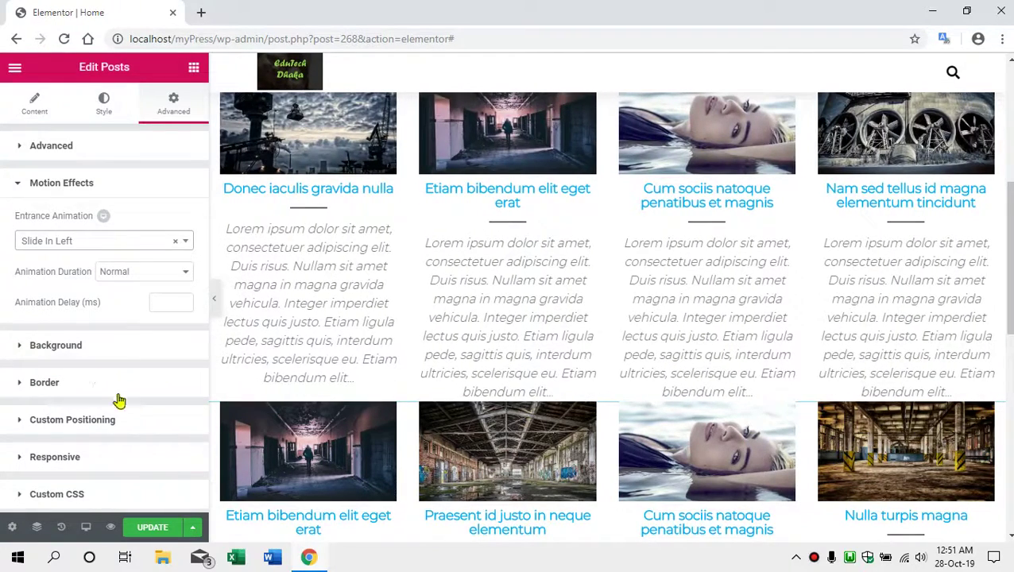
{"action": "left_click", "coordinate": [148, 532]}
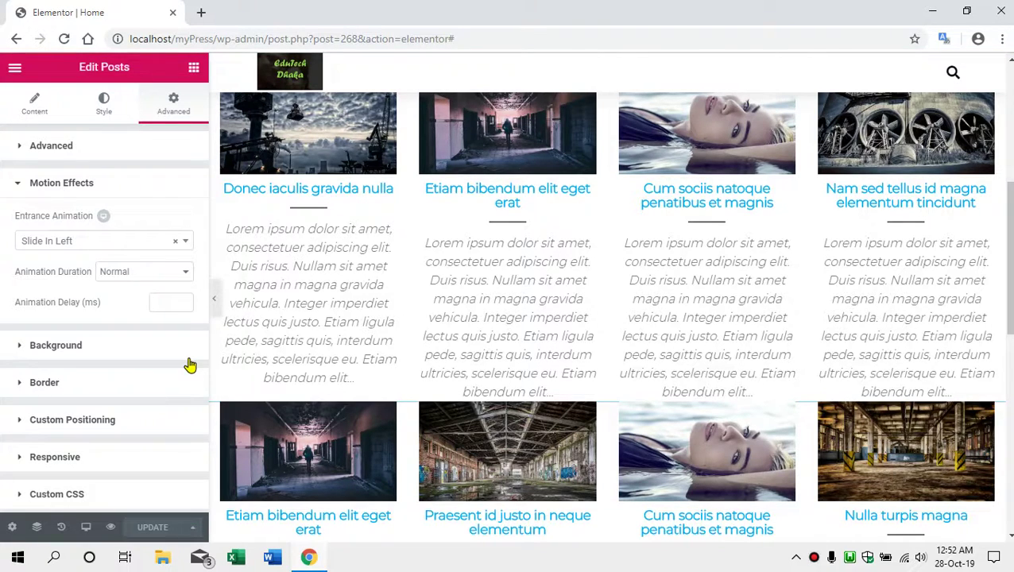
Step: Preview the Home page, examine the banner and how both post rows slide in, and return to the Elementor editor
{"action": "left_click", "coordinate": [112, 528]}
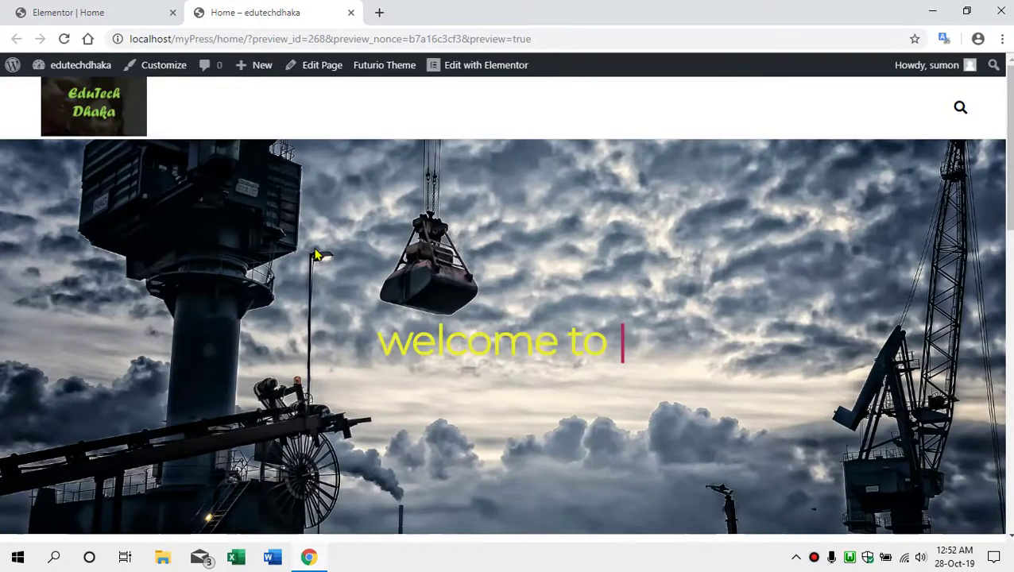
{"action": "scroll", "coordinate": [322, 259], "scroll_direction": "down", "scroll_amount": 5}
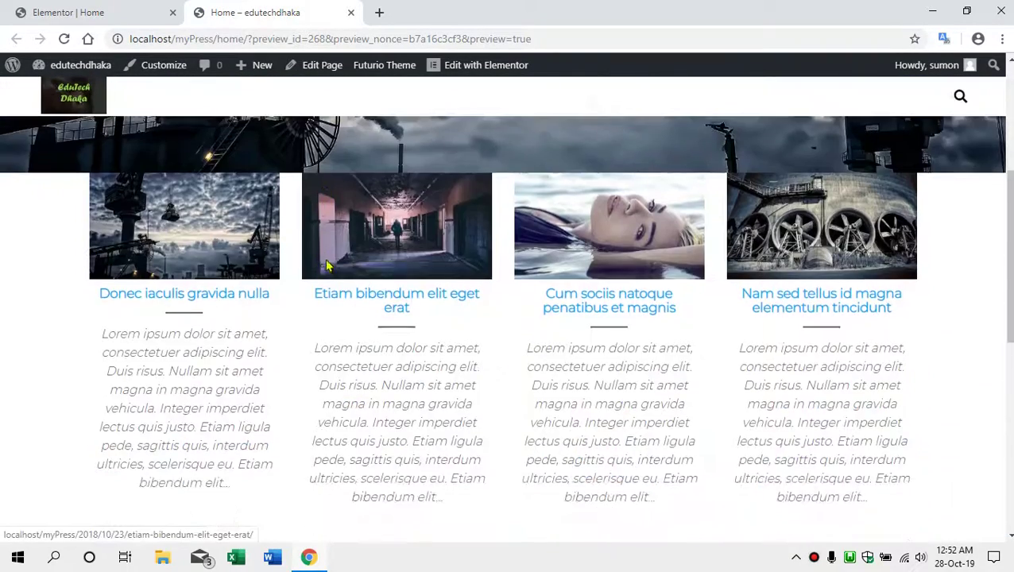
{"action": "scroll", "coordinate": [326, 263], "scroll_direction": "down", "scroll_amount": 4}
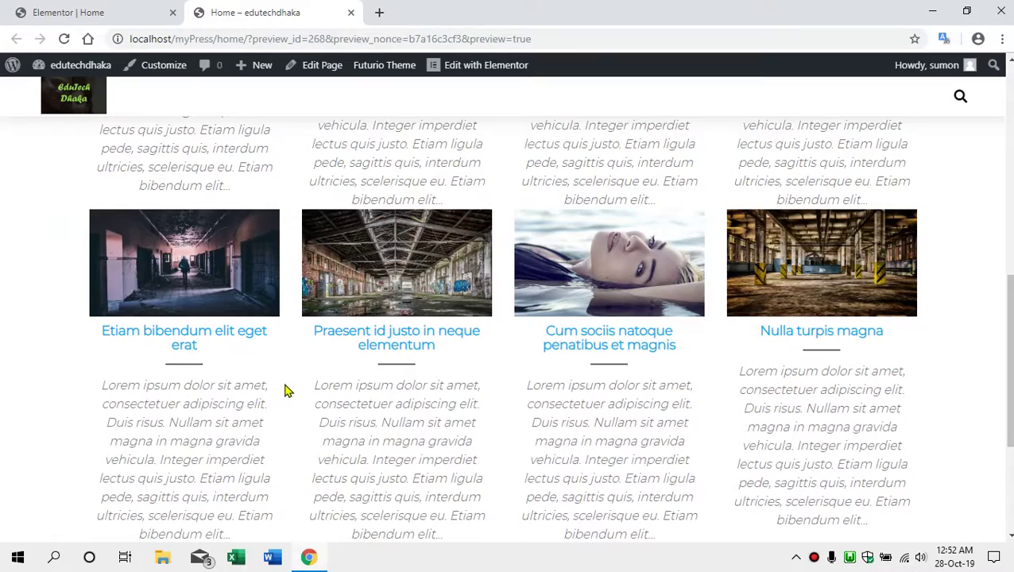
{"action": "scroll", "coordinate": [287, 391], "scroll_direction": "up", "scroll_amount": 5}
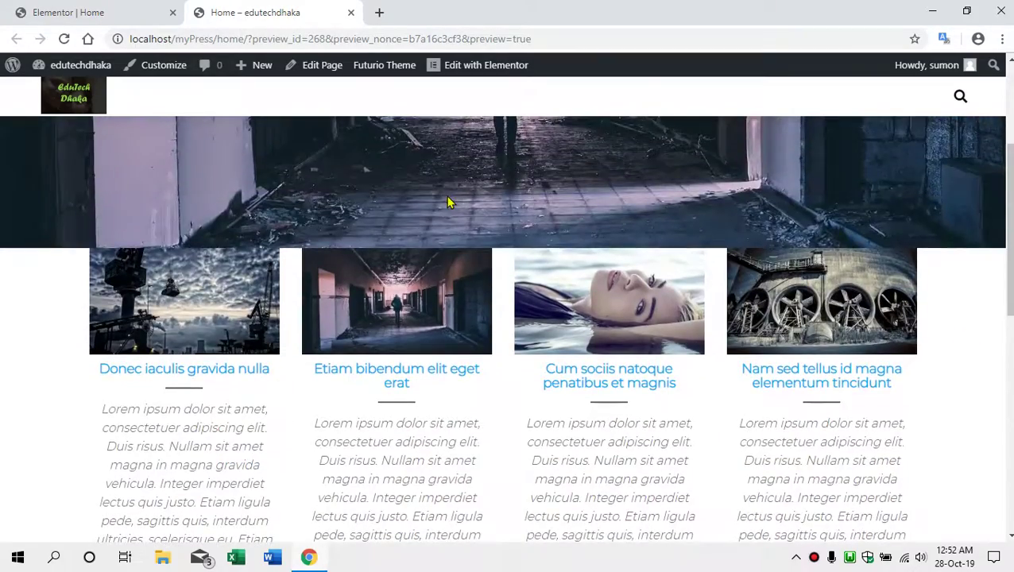
{"action": "scroll", "coordinate": [447, 200], "scroll_direction": "up", "scroll_amount": 2}
{"action": "scroll", "coordinate": [447, 223], "scroll_direction": "down", "scroll_amount": 4}
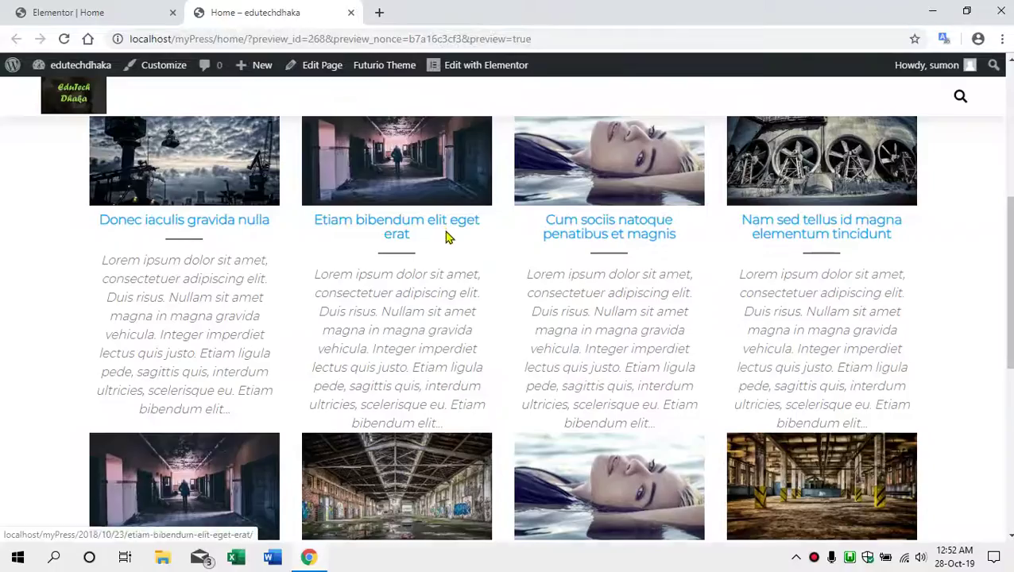
{"action": "scroll", "coordinate": [447, 237], "scroll_direction": "down", "scroll_amount": 4}
{"action": "scroll", "coordinate": [460, 310], "scroll_direction": "up", "scroll_amount": 1}
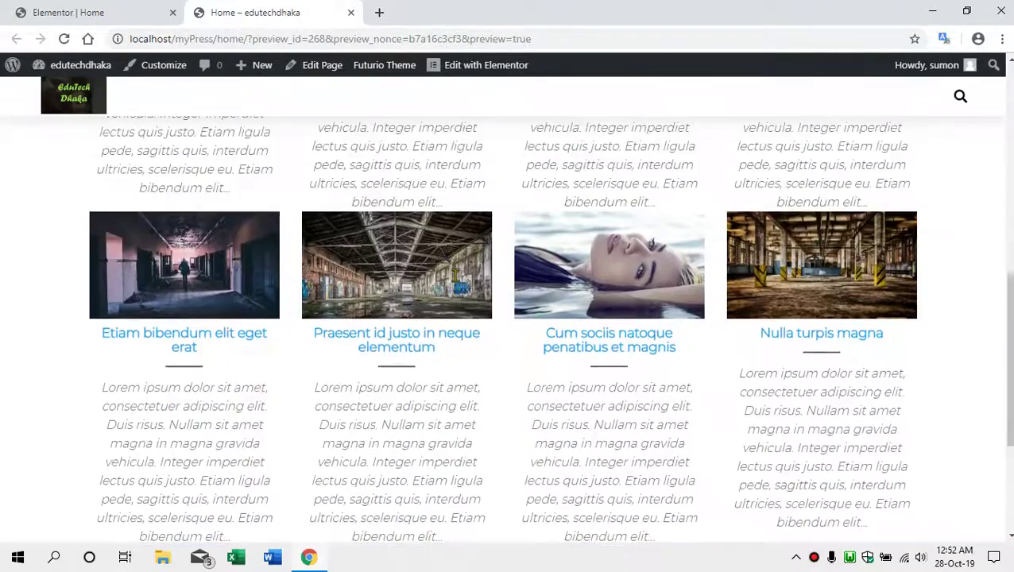
{"action": "scroll", "coordinate": [455, 275], "scroll_direction": "up", "scroll_amount": 7}
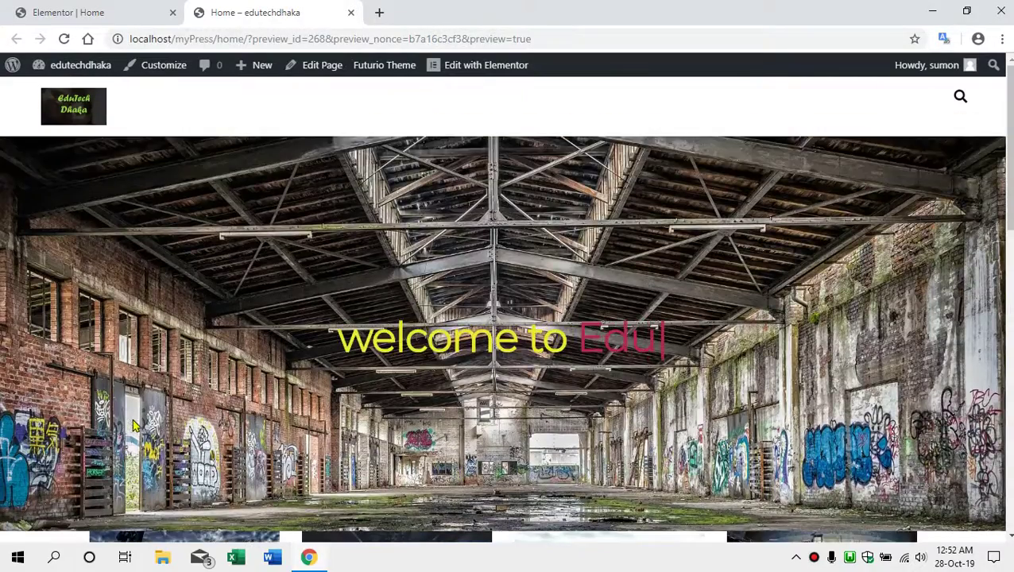
{"action": "scroll", "coordinate": [111, 430], "scroll_direction": "down", "scroll_amount": 5}
{"action": "scroll", "coordinate": [90, 430], "scroll_direction": "up", "scroll_amount": 3}
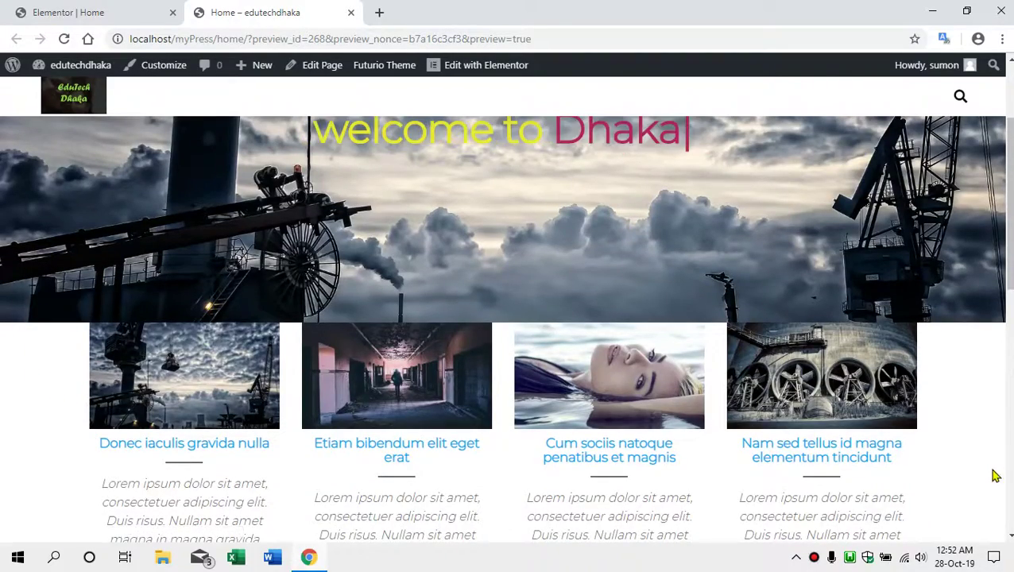
{"action": "scroll", "coordinate": [990, 475], "scroll_direction": "down", "scroll_amount": 4}
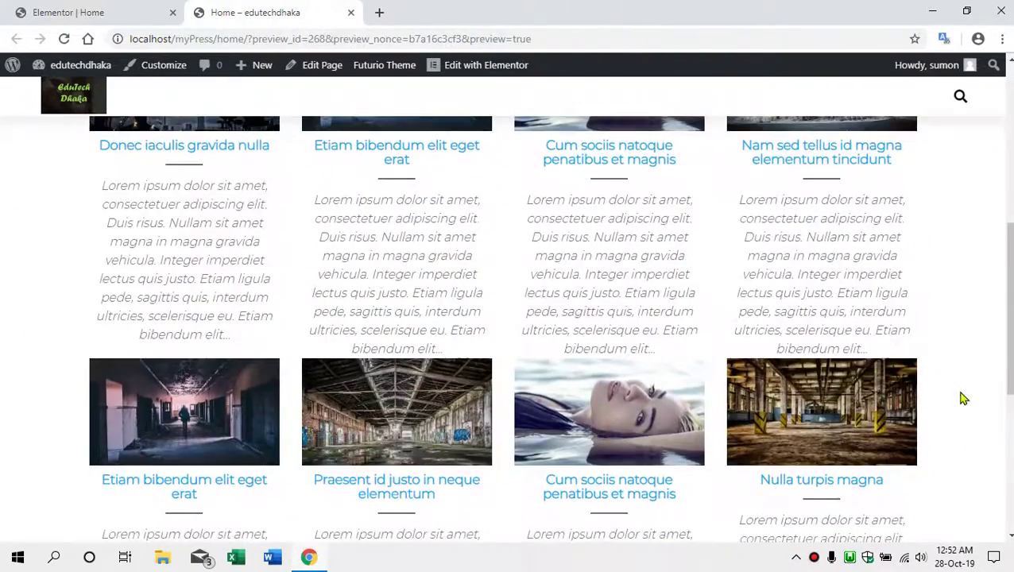
{"action": "scroll", "coordinate": [960, 398], "scroll_direction": "up", "scroll_amount": 5}
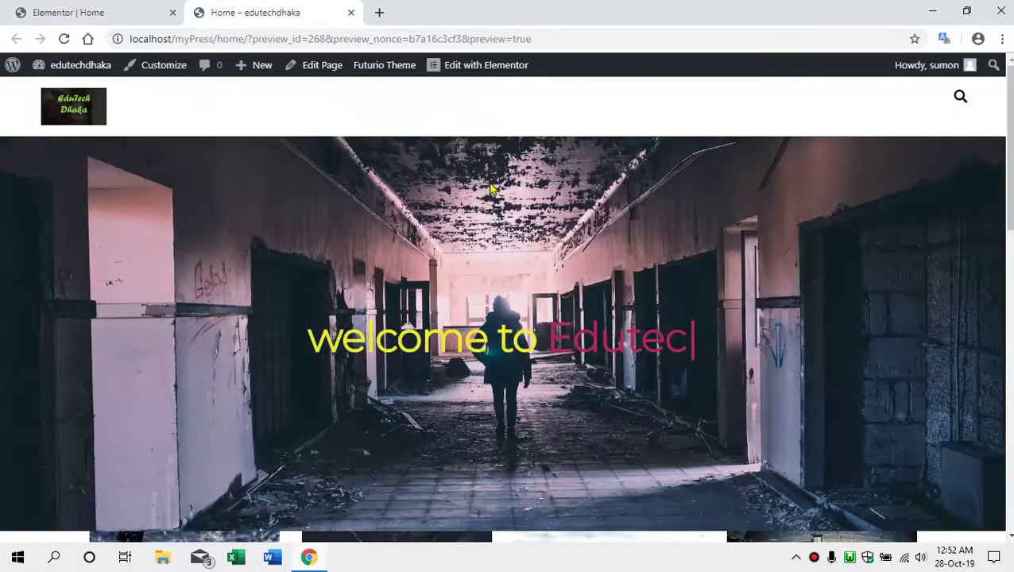
{"action": "scroll", "coordinate": [503, 265], "scroll_direction": "down", "scroll_amount": 4}
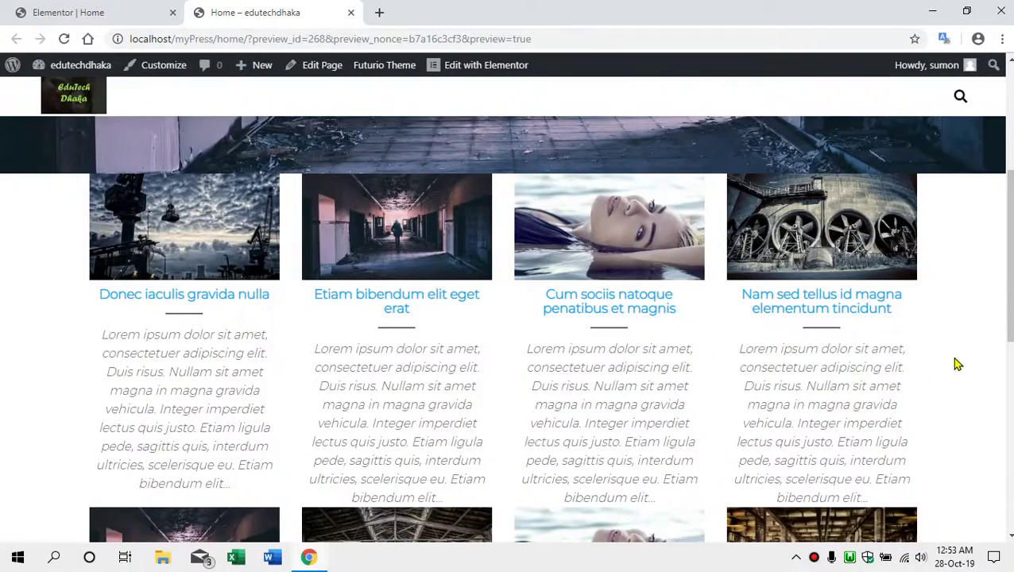
{"action": "left_click", "coordinate": [116, 14]}
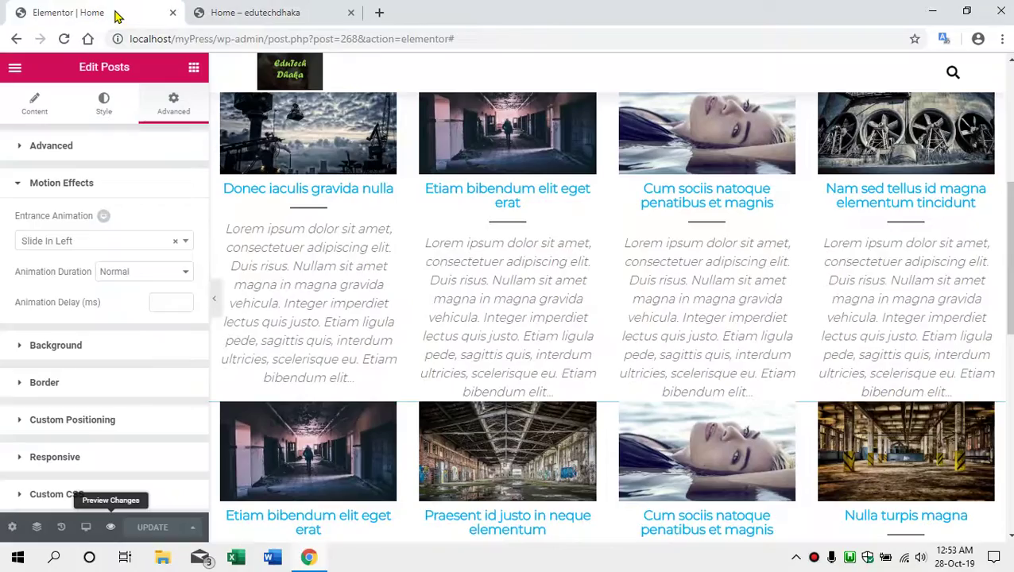
Step: Try the section holding the post rows without full-width stretch, and turn Stretch Section back on
{"action": "scroll", "coordinate": [658, 252], "scroll_direction": "up", "scroll_amount": 3}
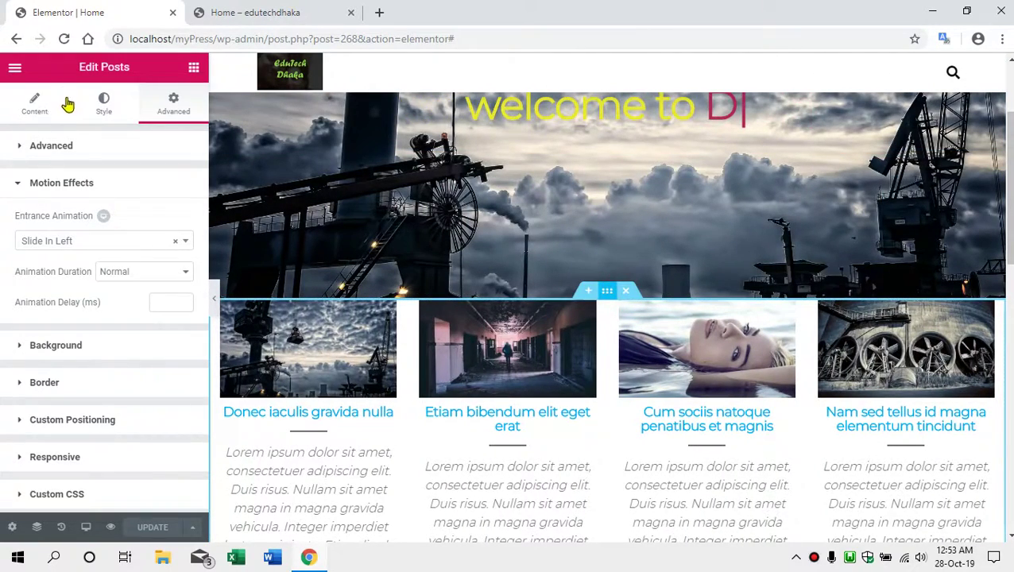
{"action": "key", "text": "ctrl+z"}
{"action": "key", "text": "ctrl+z"}
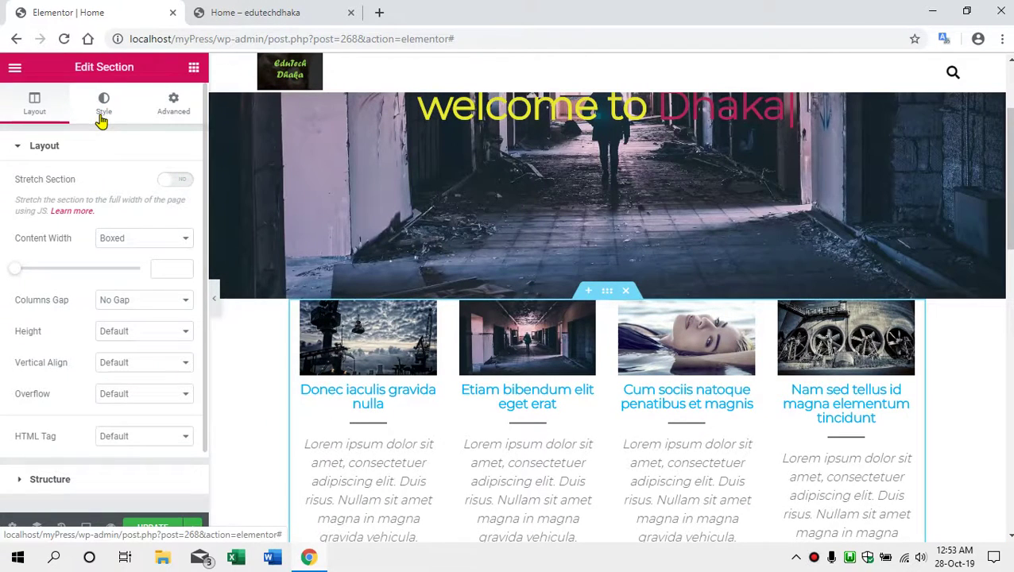
{"action": "left_click", "coordinate": [101, 120]}
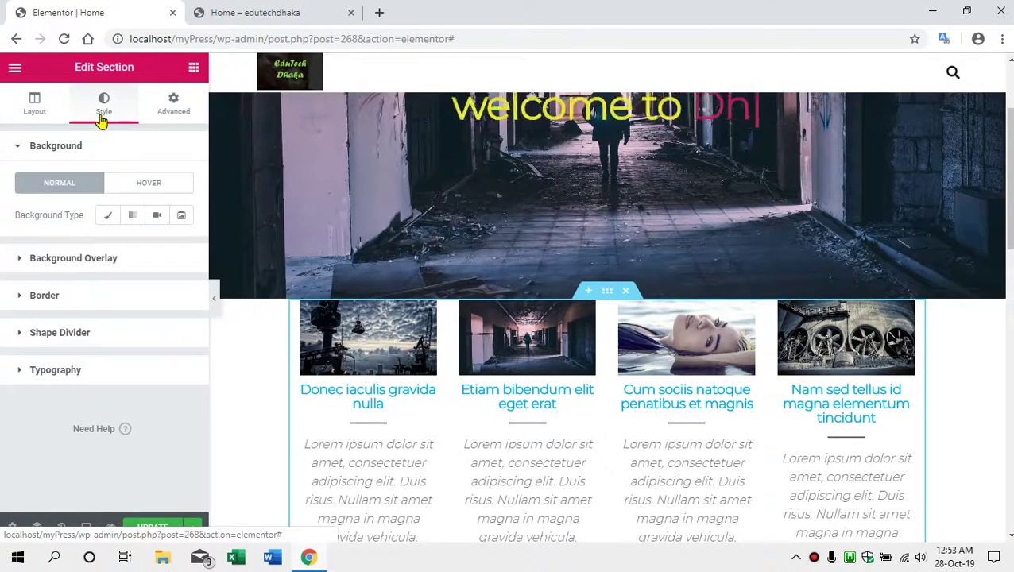
{"action": "left_click", "coordinate": [43, 109]}
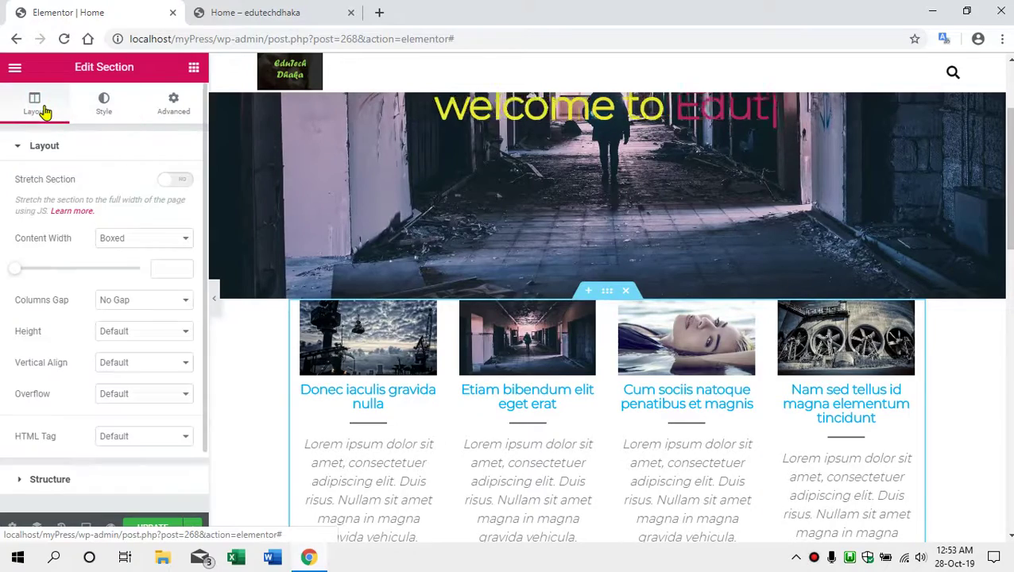
{"action": "left_click", "coordinate": [173, 181]}
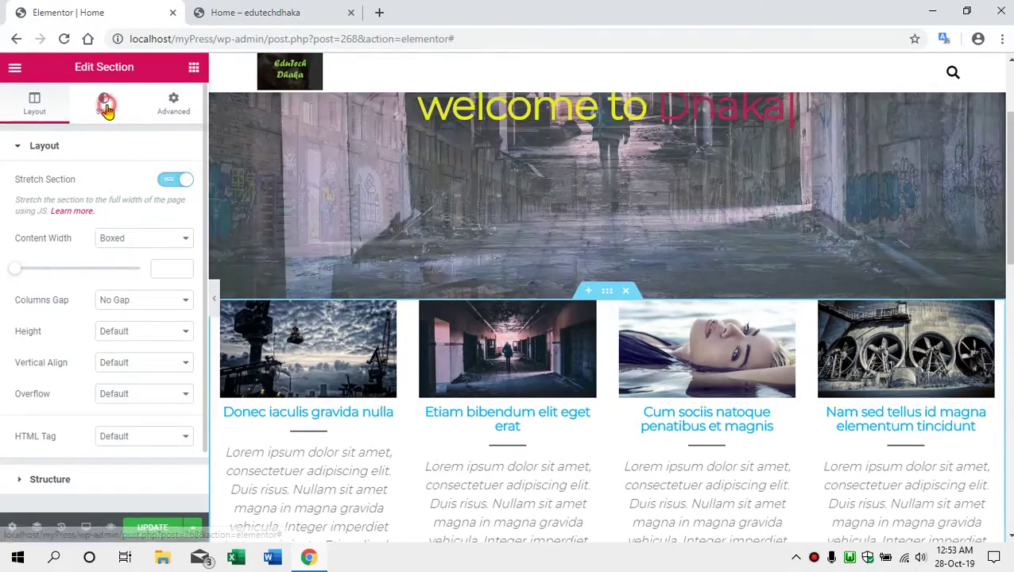
Step: Set the top shape divider of the posts section to Split
{"action": "left_click", "coordinate": [106, 107]}
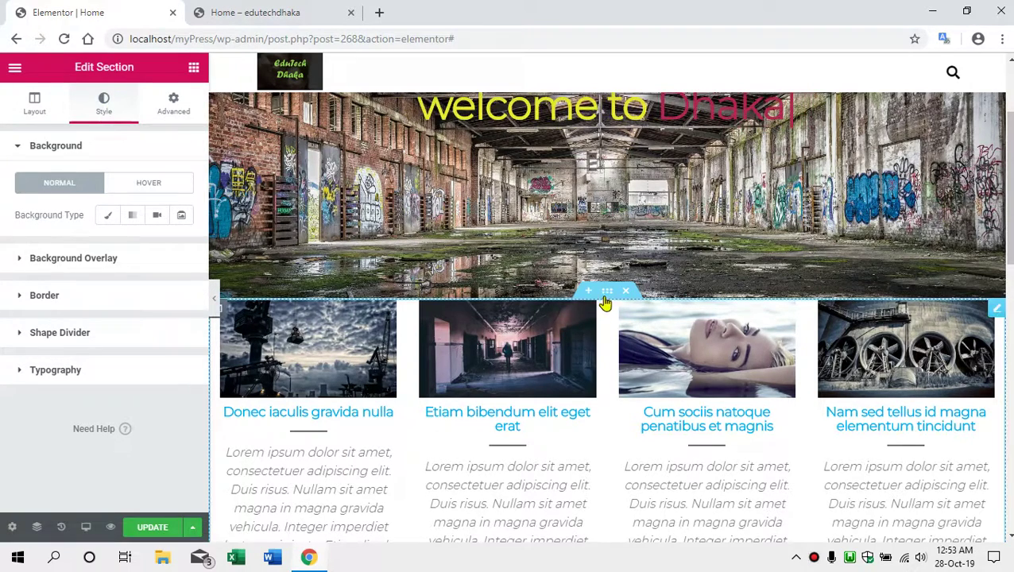
{"action": "left_click", "coordinate": [66, 333]}
{"action": "left_click", "coordinate": [149, 327]}
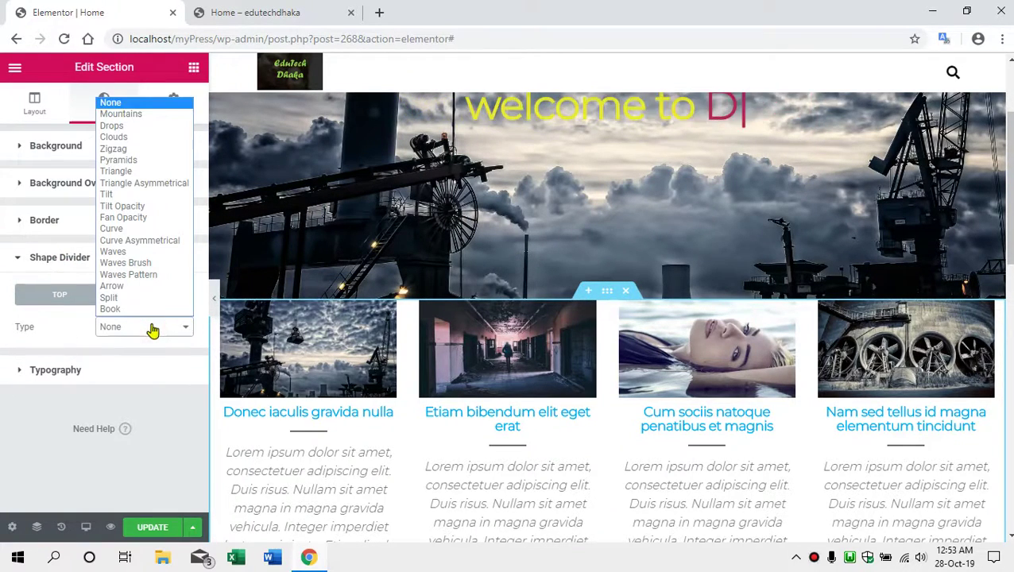
{"action": "left_click", "coordinate": [147, 297]}
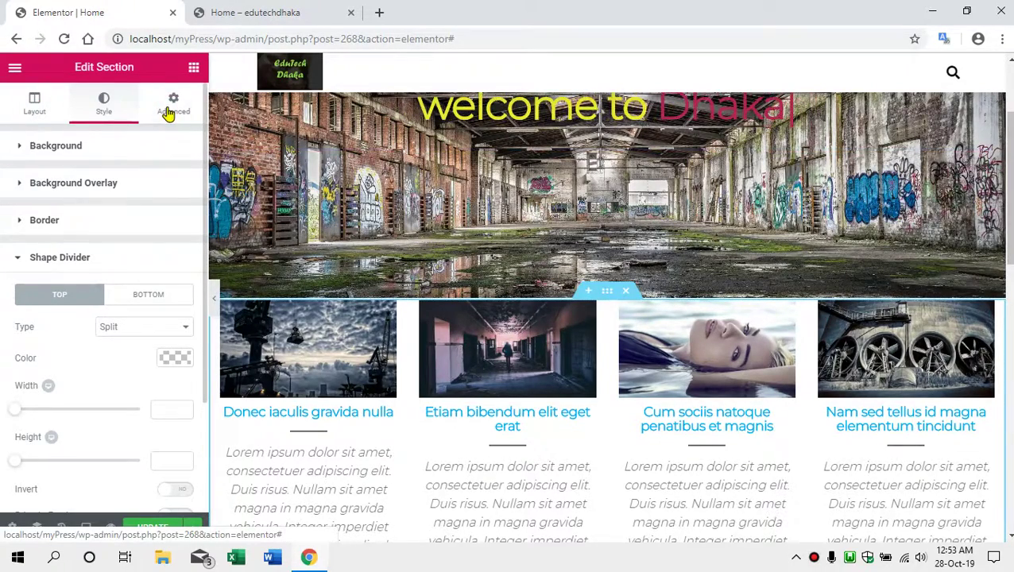
Step: Try 30 px padding on all sides of the posts section, and reset it to 0
{"action": "left_click", "coordinate": [168, 114]}
{"action": "left_click", "coordinate": [176, 267]}
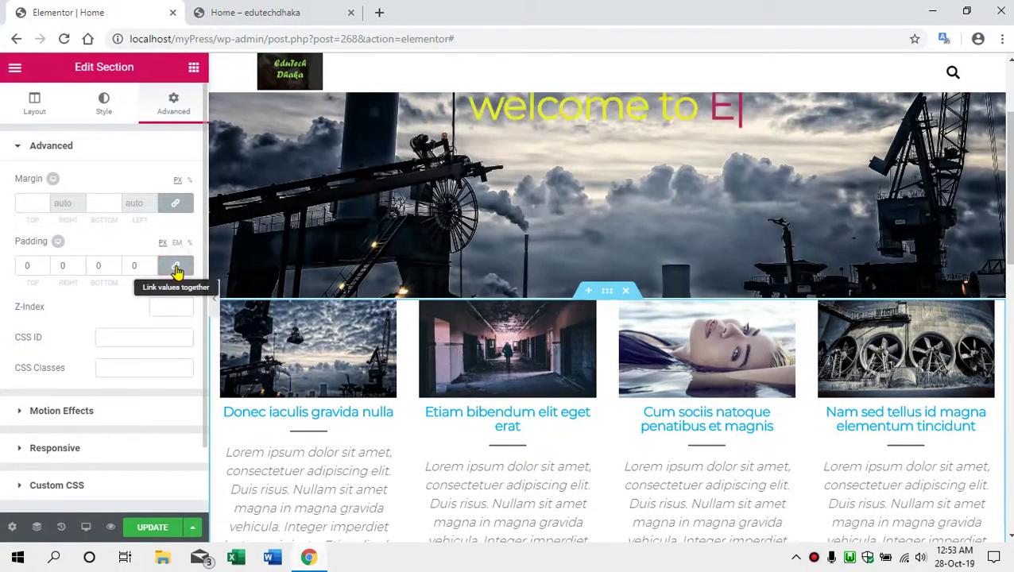
{"action": "left_click", "coordinate": [26, 266]}
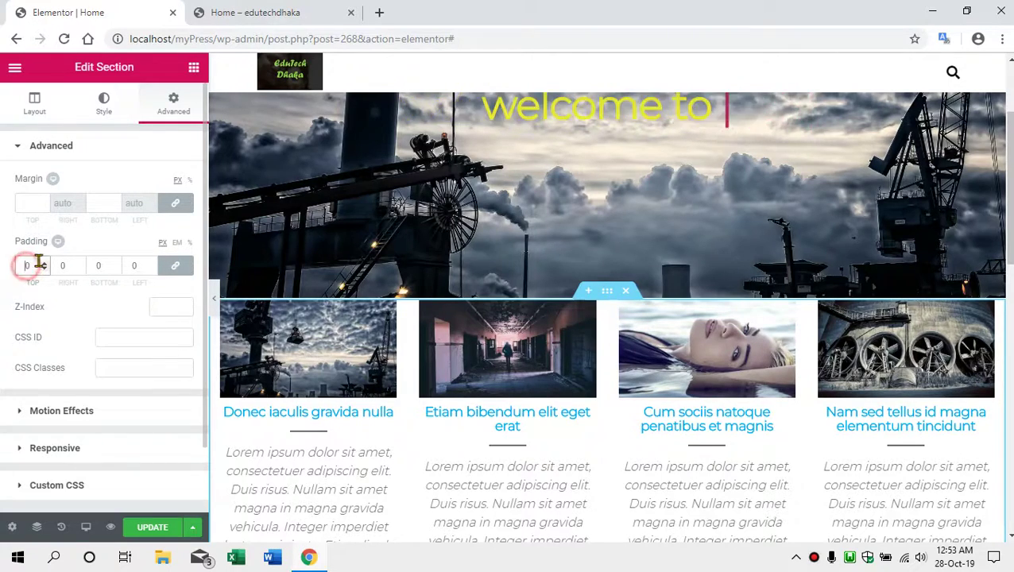
{"action": "type", "text": "30"}
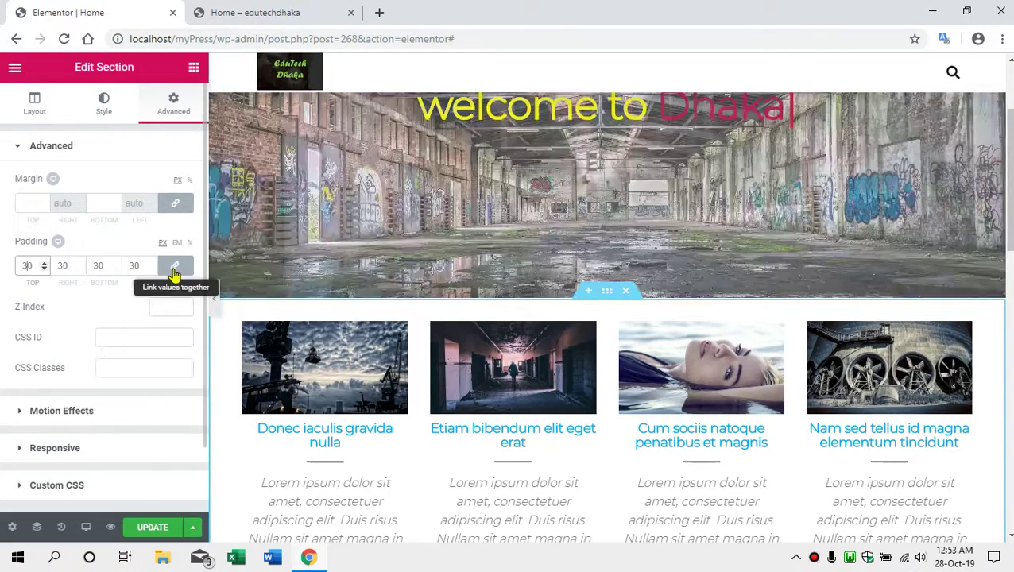
{"action": "left_click", "coordinate": [175, 273]}
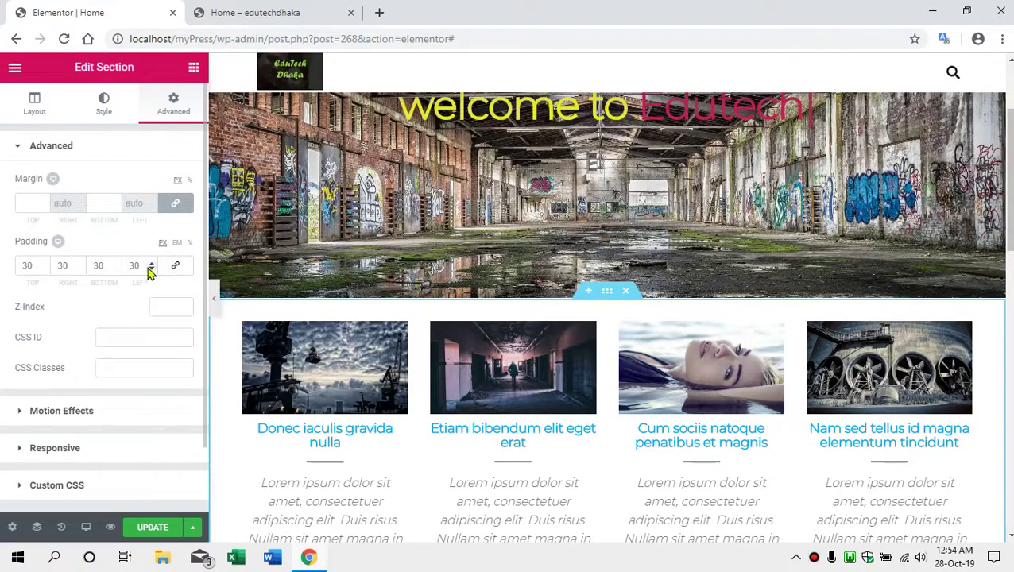
{"action": "left_click", "coordinate": [176, 269]}
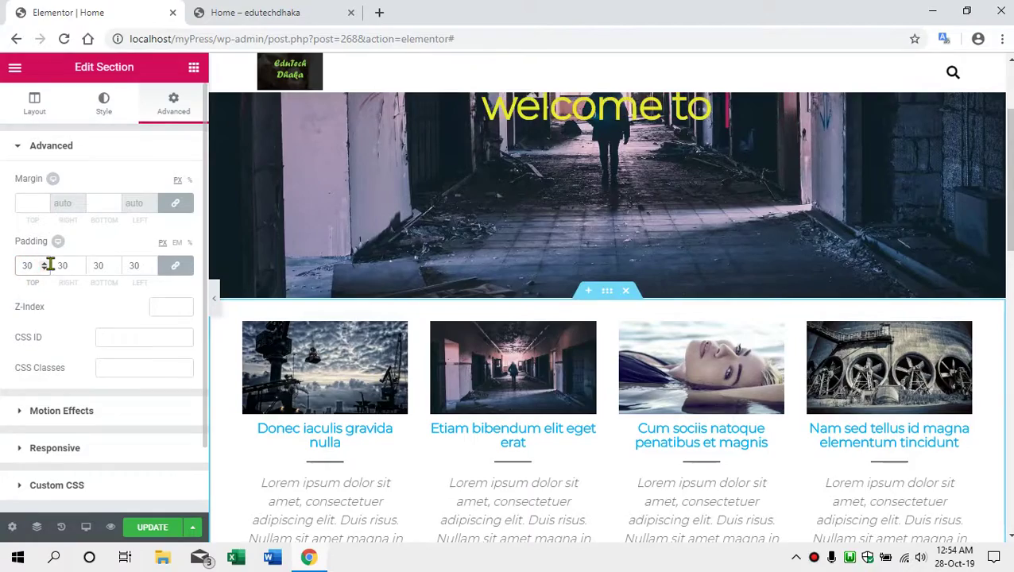
{"action": "type", "text": "0"}
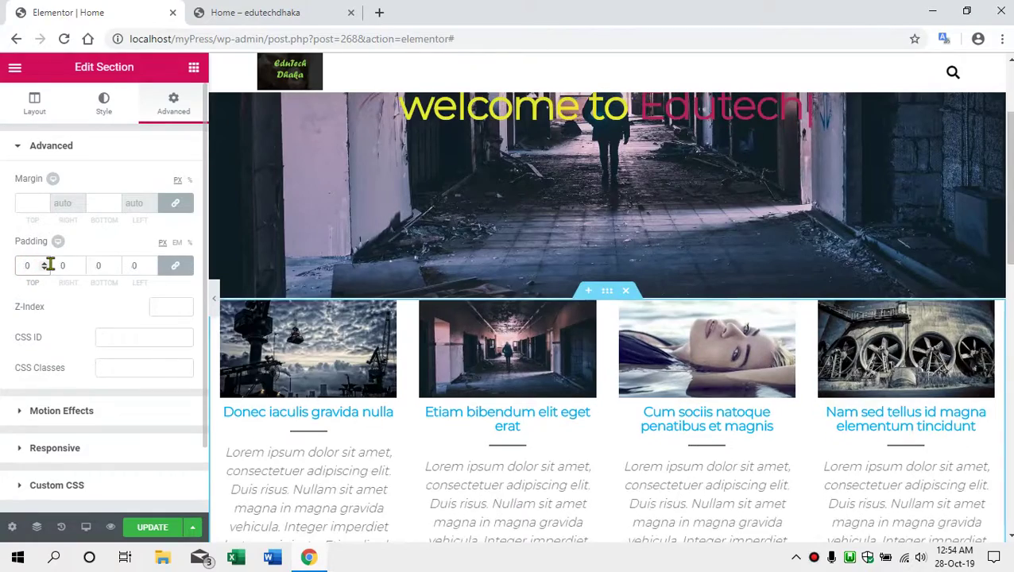
Step: Unlink the posts section's padding values and set only the top padding to 30 px
{"action": "left_click", "coordinate": [175, 273]}
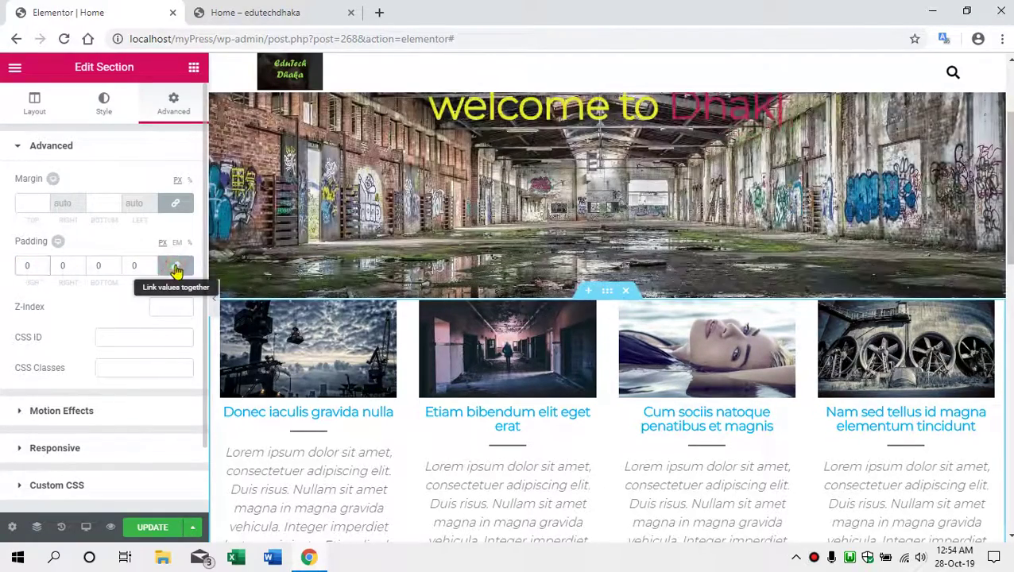
{"action": "left_click", "coordinate": [25, 267]}
{"action": "type", "text": "30"}
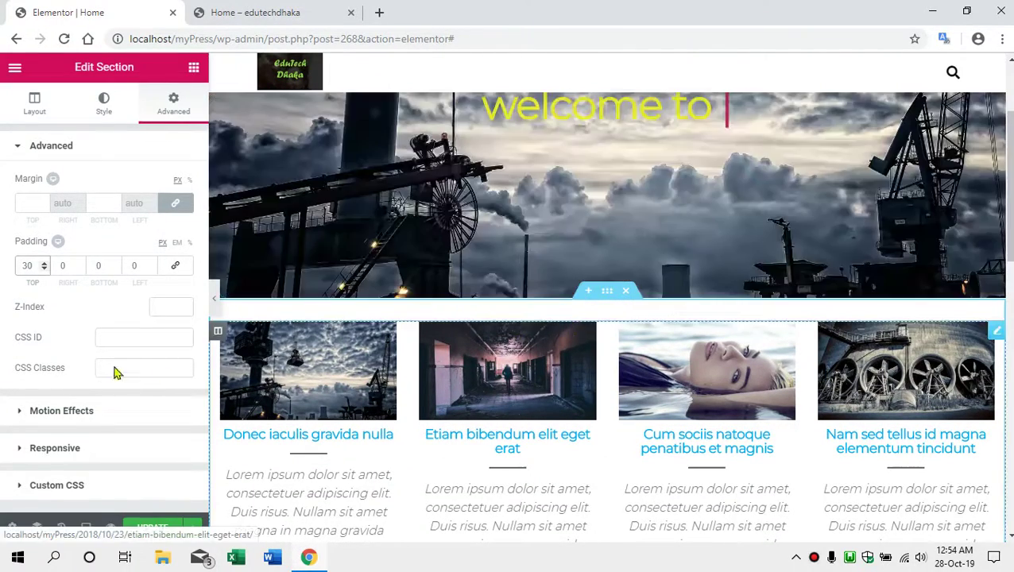
Step: Set the posts section's background type to Classic and open its background colour for editing
{"action": "left_click", "coordinate": [101, 156]}
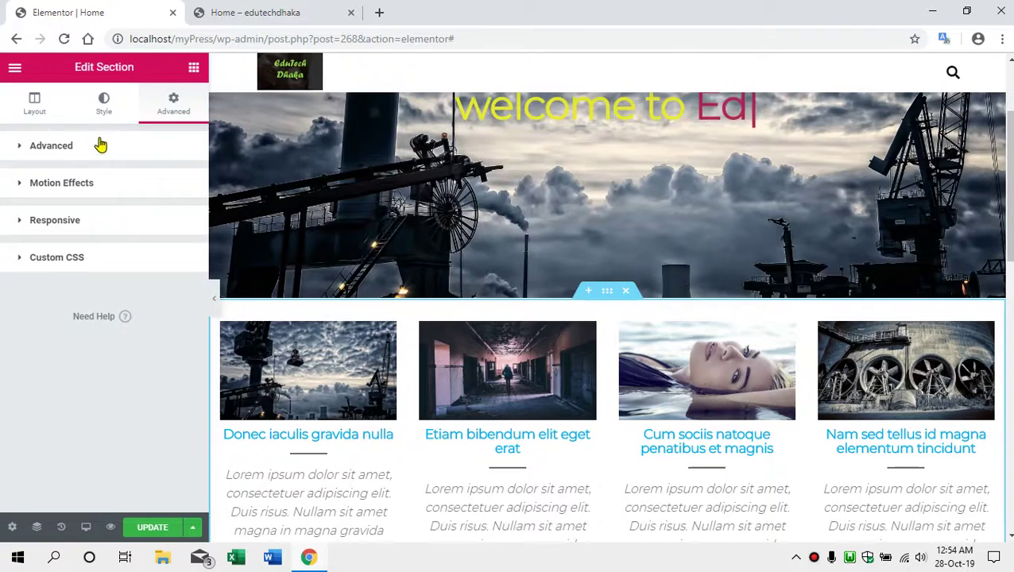
{"action": "left_click", "coordinate": [97, 118]}
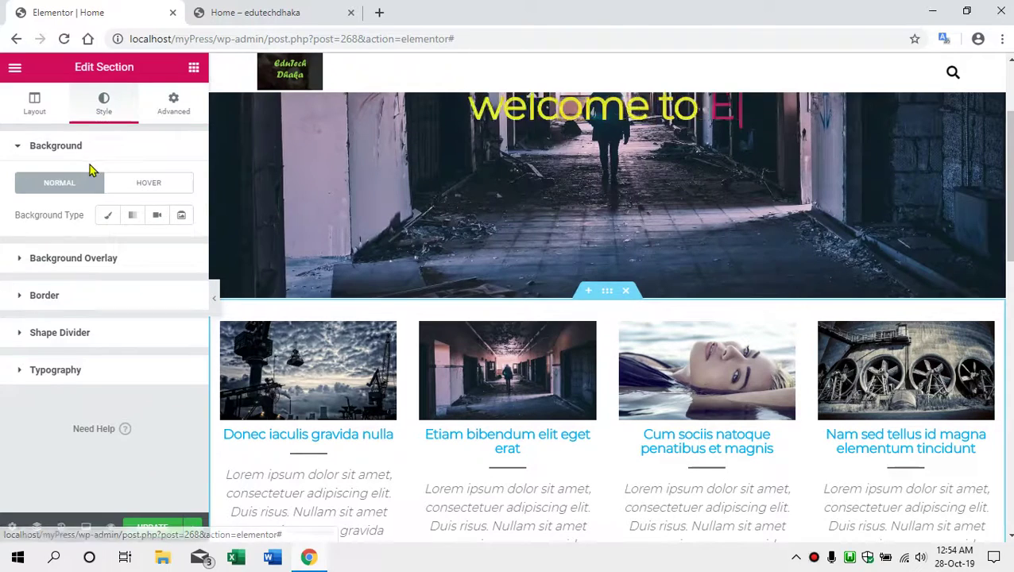
{"action": "left_click", "coordinate": [107, 218]}
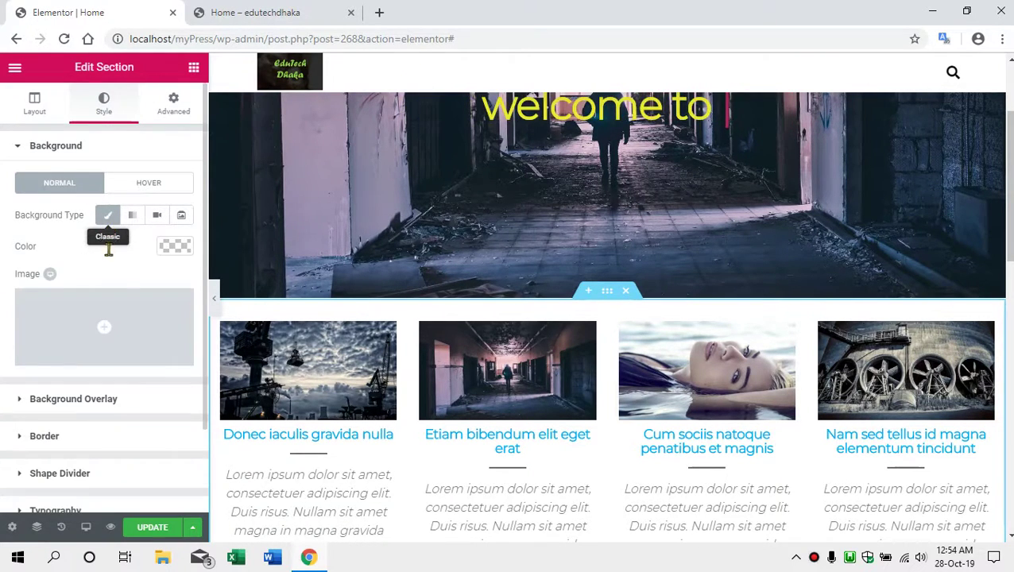
{"action": "left_click", "coordinate": [176, 245]}
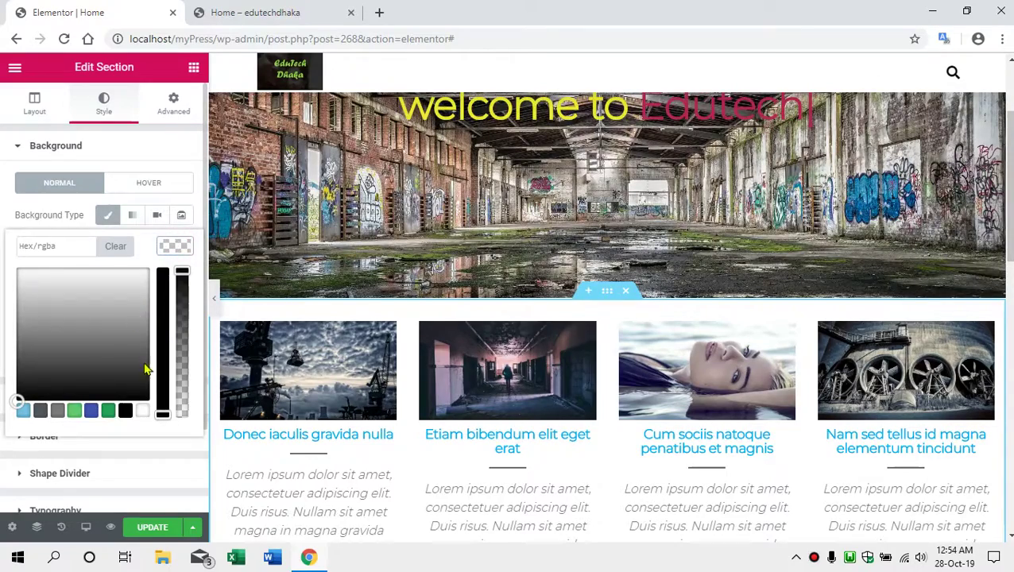
Step: Try several background colours for the posts section, including black, pink #d62c81 and olive green #95b726
{"action": "left_click", "coordinate": [124, 410]}
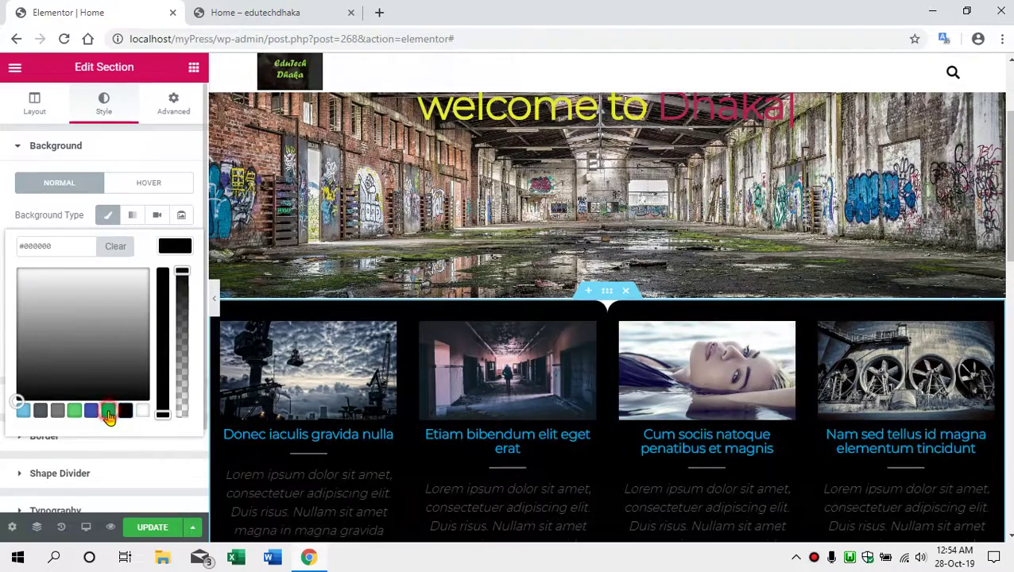
{"action": "left_click", "coordinate": [109, 411]}
{"action": "left_click", "coordinate": [139, 291]}
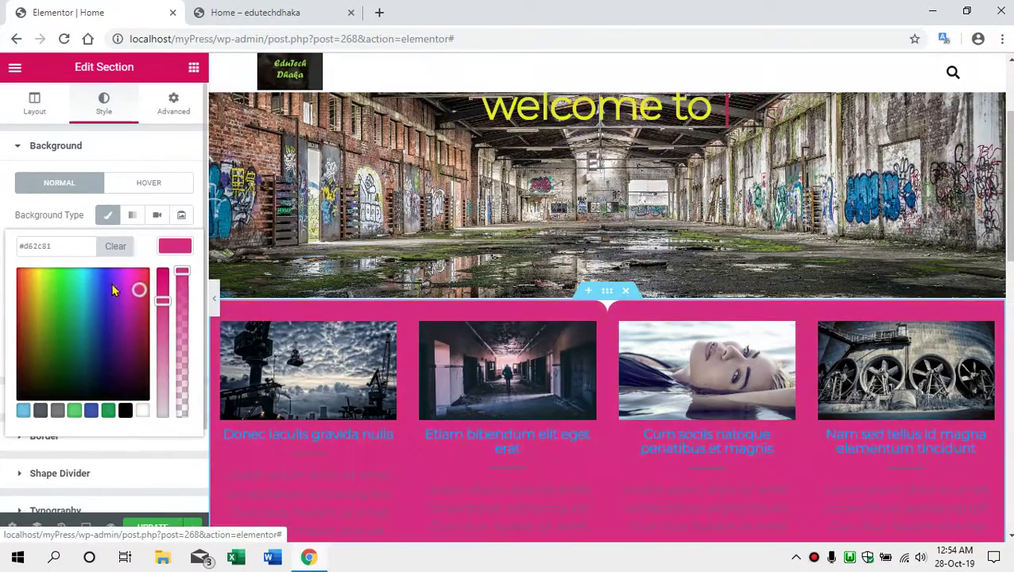
{"action": "left_click", "coordinate": [101, 288]}
{"action": "left_click", "coordinate": [44, 306]}
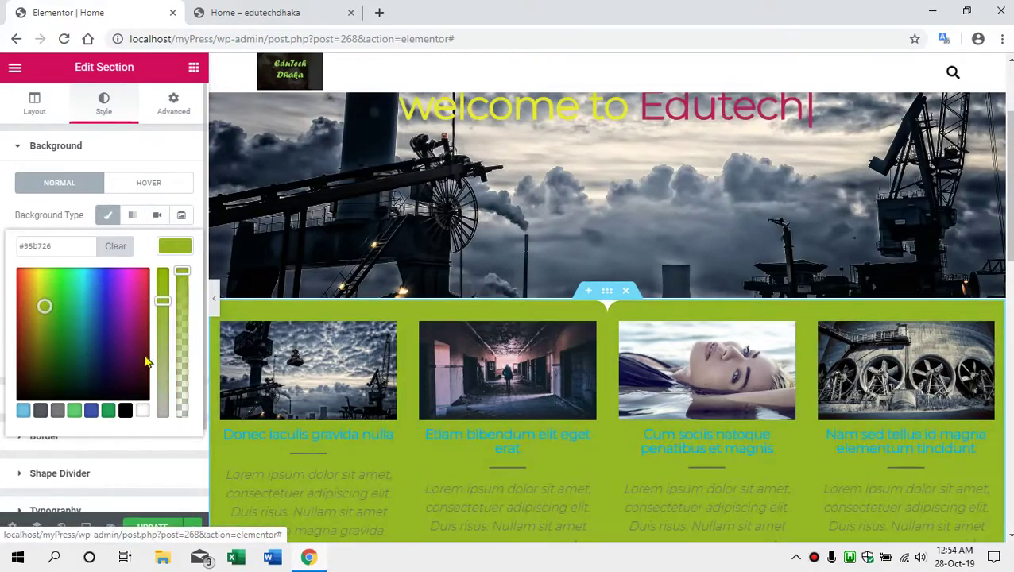
Step: Set the posts section's background to dark maroon #300920 and lower the colour's opacity to about 0.09
{"action": "left_click_drag", "start_coordinate": [141, 354], "coordinate": [137, 376]}
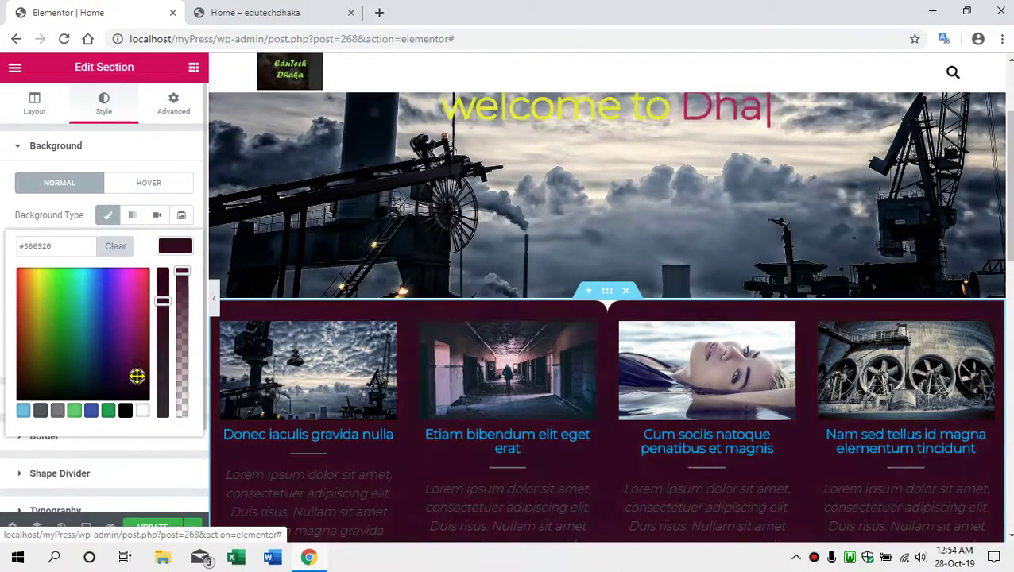
{"action": "left_click_drag", "start_coordinate": [183, 271], "coordinate": [182, 403]}
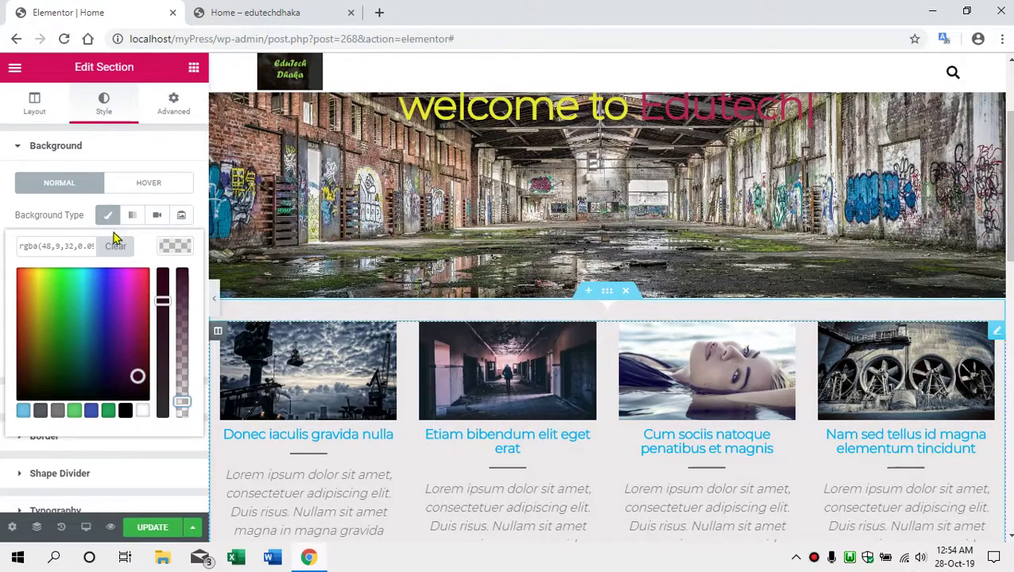
Step: Try a width of 210 and a height of 77 for the posts section's top Split divider
{"action": "scroll", "coordinate": [107, 278], "scroll_direction": "down", "scroll_amount": 1}
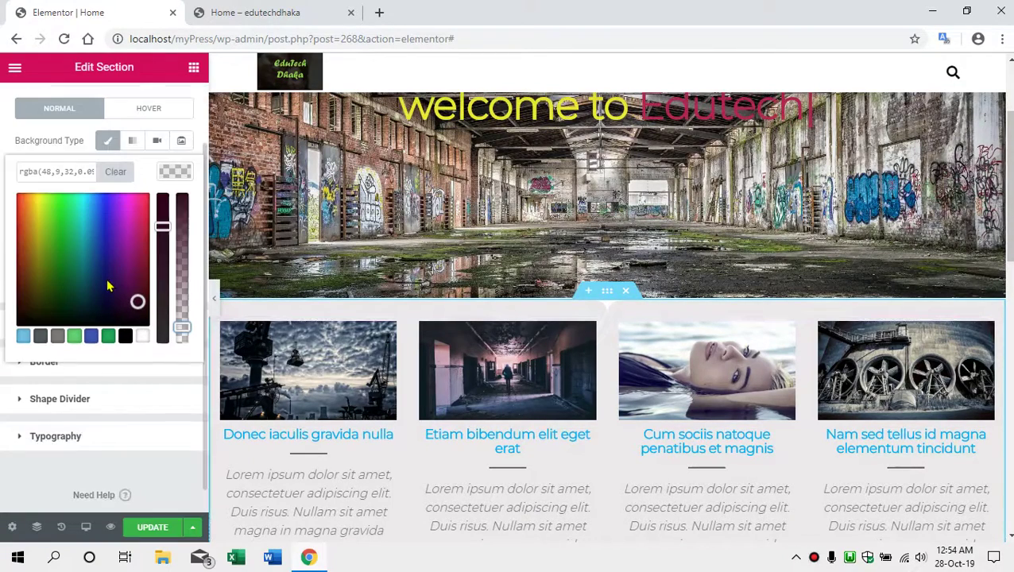
{"action": "left_click", "coordinate": [87, 403]}
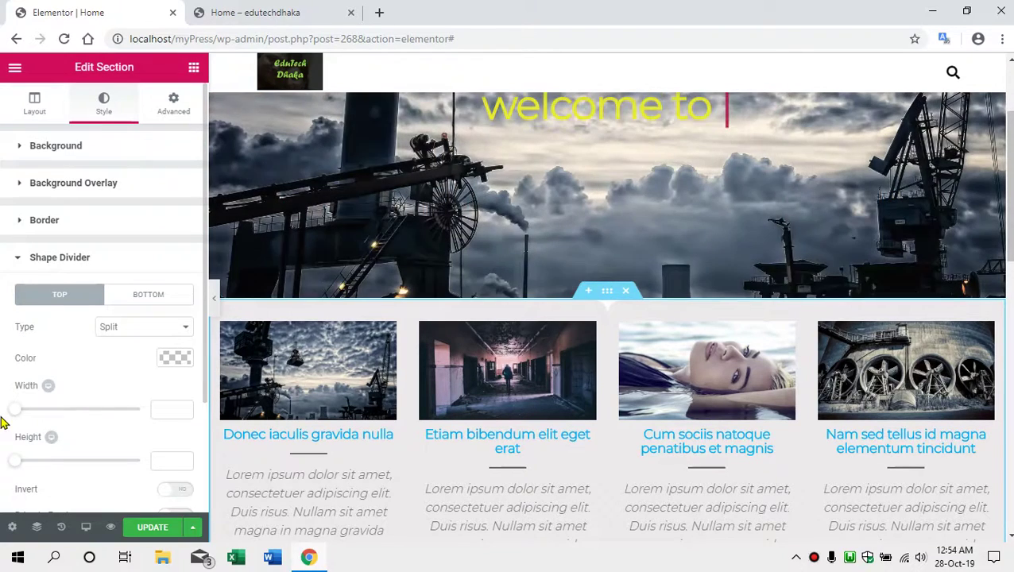
{"action": "left_click", "coordinate": [22, 409]}
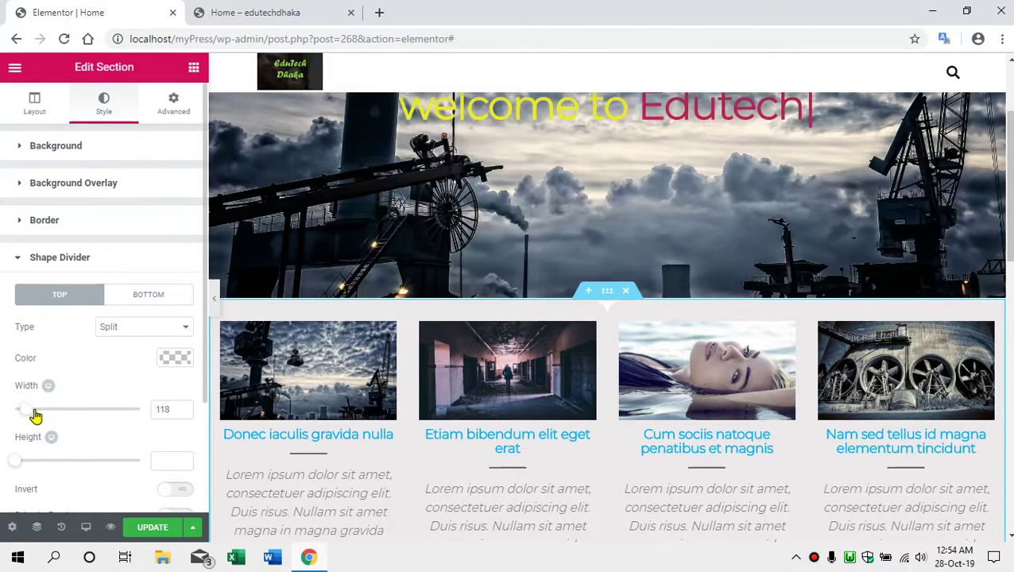
{"action": "left_click_drag", "start_coordinate": [87, 419], "coordinate": [84, 411]}
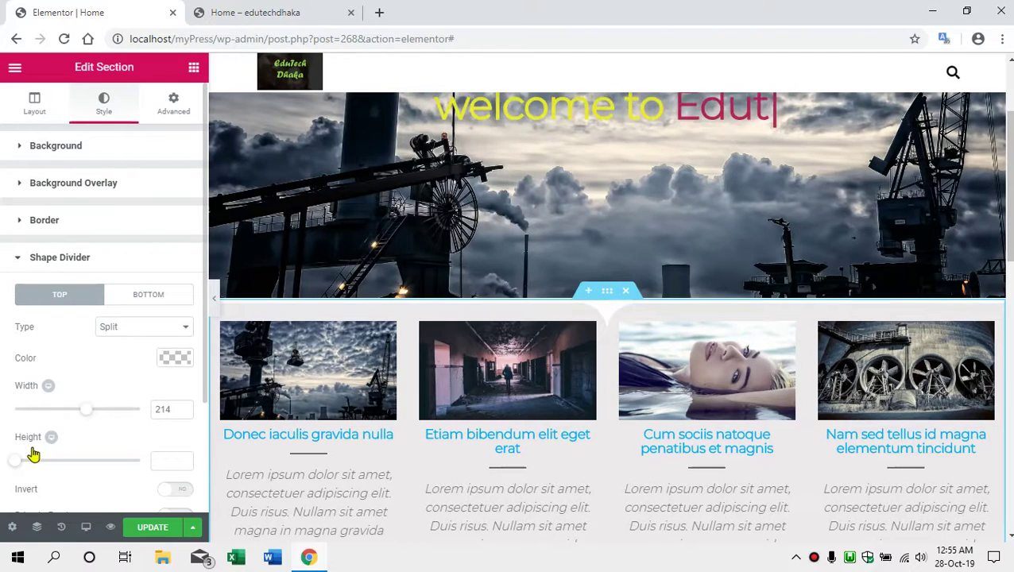
{"action": "mouse_move", "coordinate": [12, 460]}
{"action": "left_mouse_down"}
{"action": "mouse_move", "coordinate": [52, 465]}
{"action": "mouse_move", "coordinate": [31, 463]}
{"action": "left_mouse_up"}
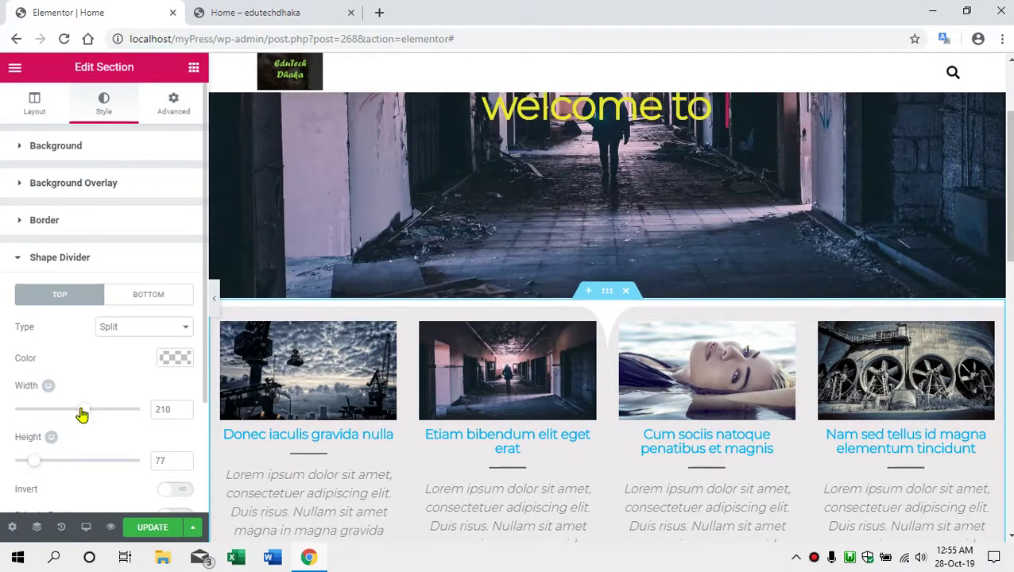
Step: Turn on Invert and Bring to Front for the top Split divider of the posts section
{"action": "scroll", "coordinate": [91, 422], "scroll_direction": "down", "scroll_amount": 1}
{"action": "left_click", "coordinate": [180, 417]}
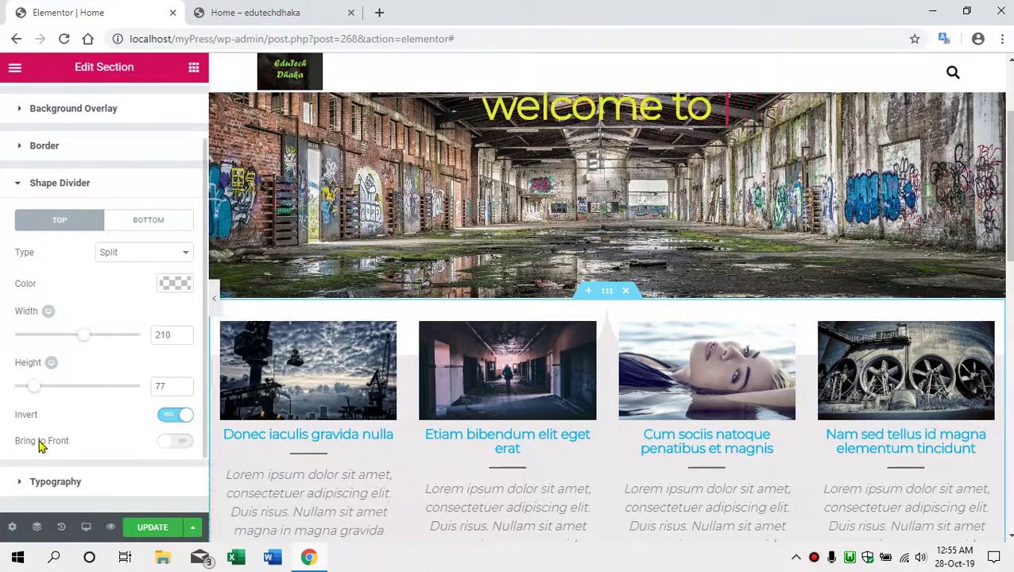
{"action": "left_click", "coordinate": [177, 443]}
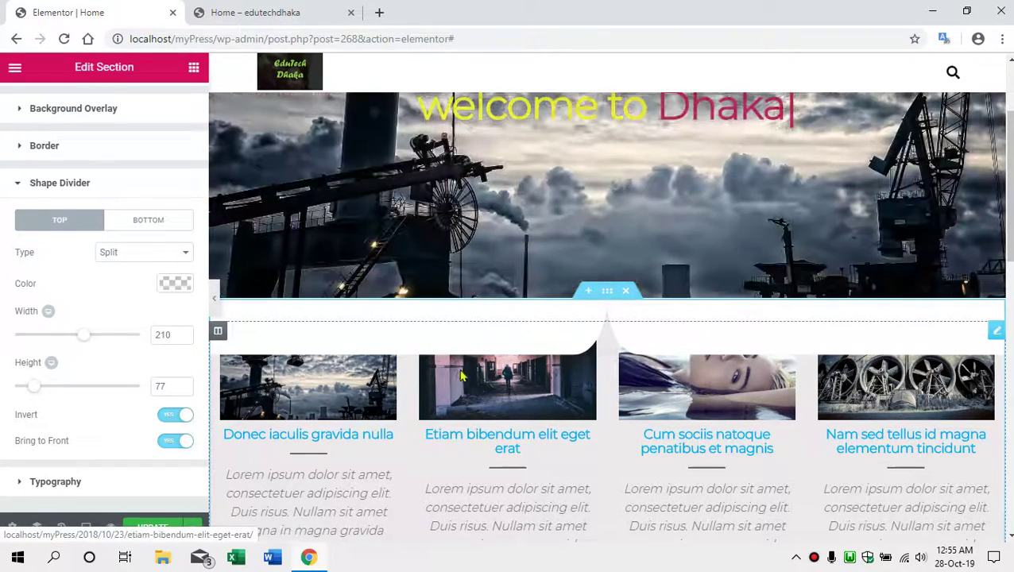
Step: Change the top shape divider to Zigzag, try it without Bring to Front, and turn that option back on
{"action": "left_click", "coordinate": [141, 252]}
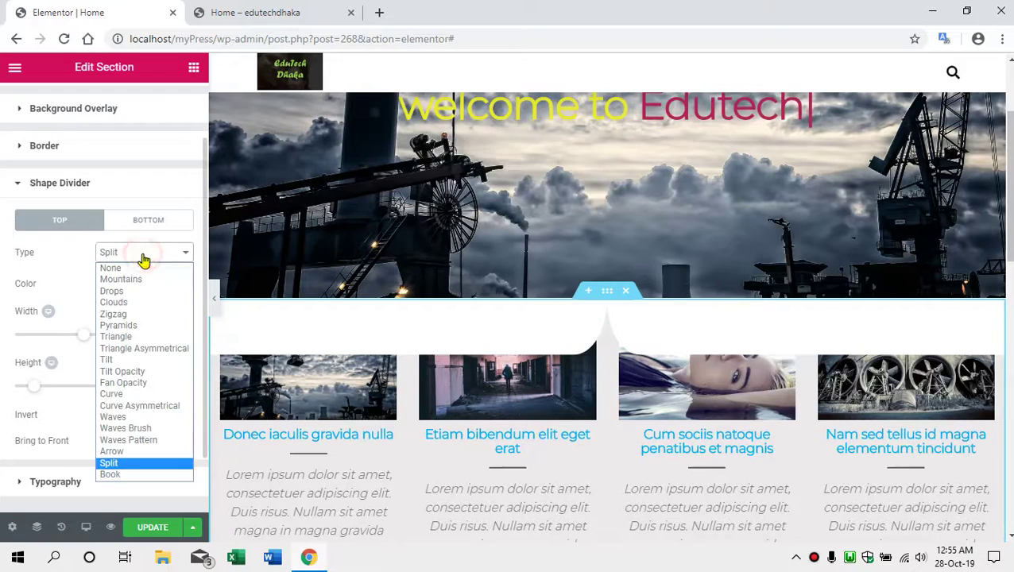
{"action": "left_click", "coordinate": [131, 314]}
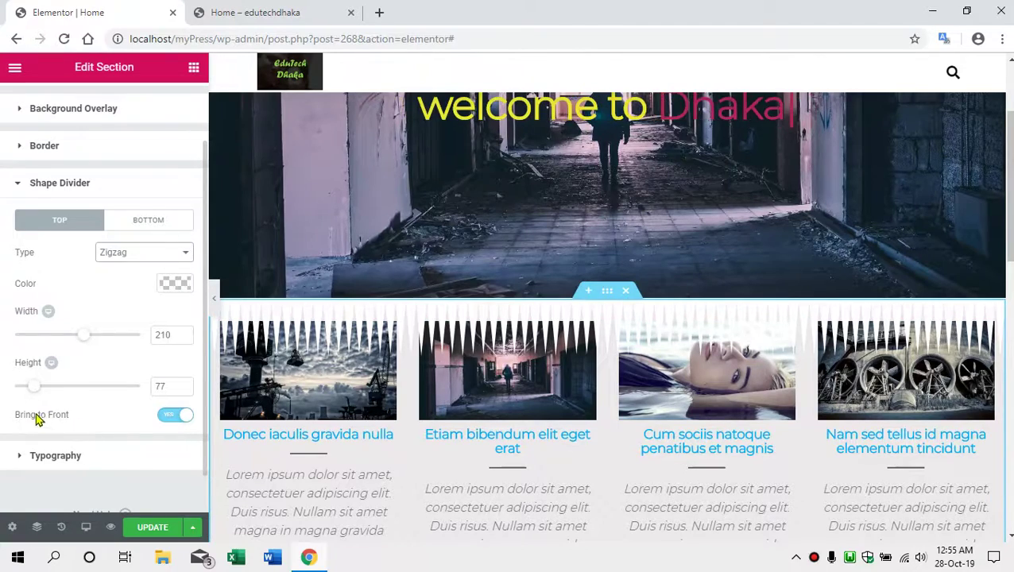
{"action": "left_click", "coordinate": [166, 417]}
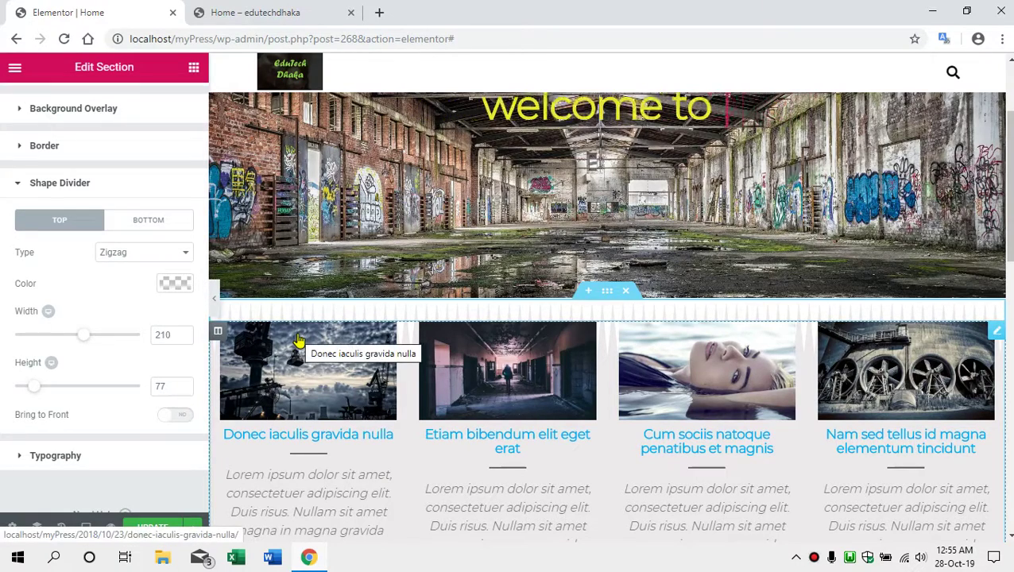
{"action": "left_click", "coordinate": [180, 417]}
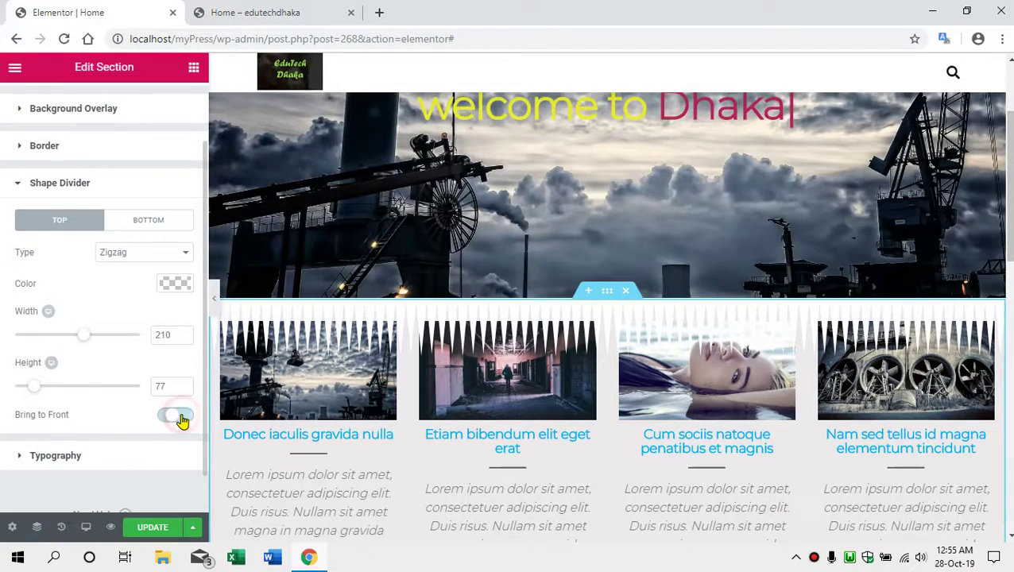
Step: Set the Zigzag divider's width to 134 and its height to 44
{"action": "mouse_move", "coordinate": [36, 388]}
{"action": "left_mouse_down"}
{"action": "mouse_move", "coordinate": [47, 391]}
{"action": "mouse_move", "coordinate": [26, 391]}
{"action": "left_mouse_up"}
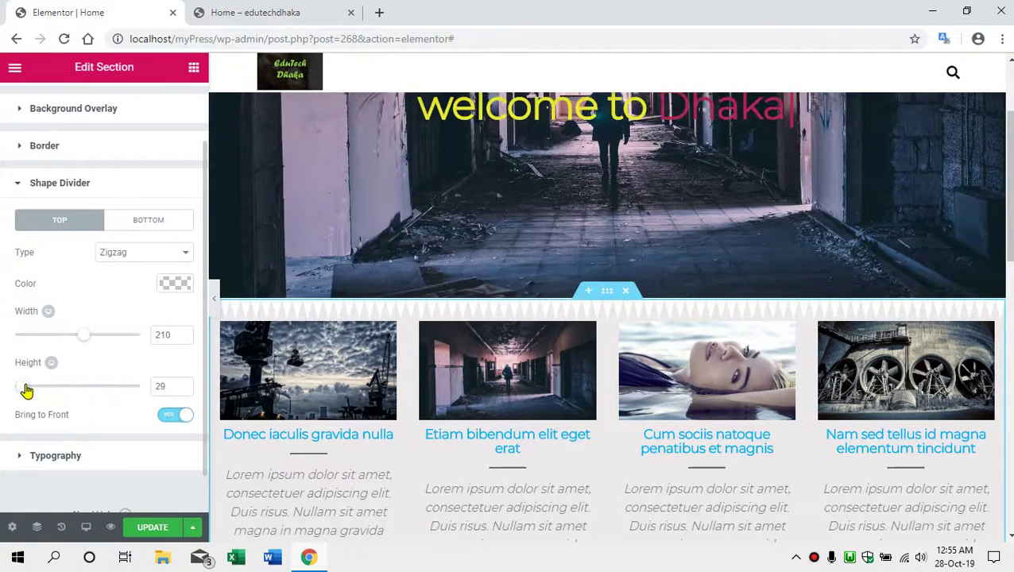
{"action": "left_click_drag", "start_coordinate": [80, 336], "coordinate": [35, 338]}
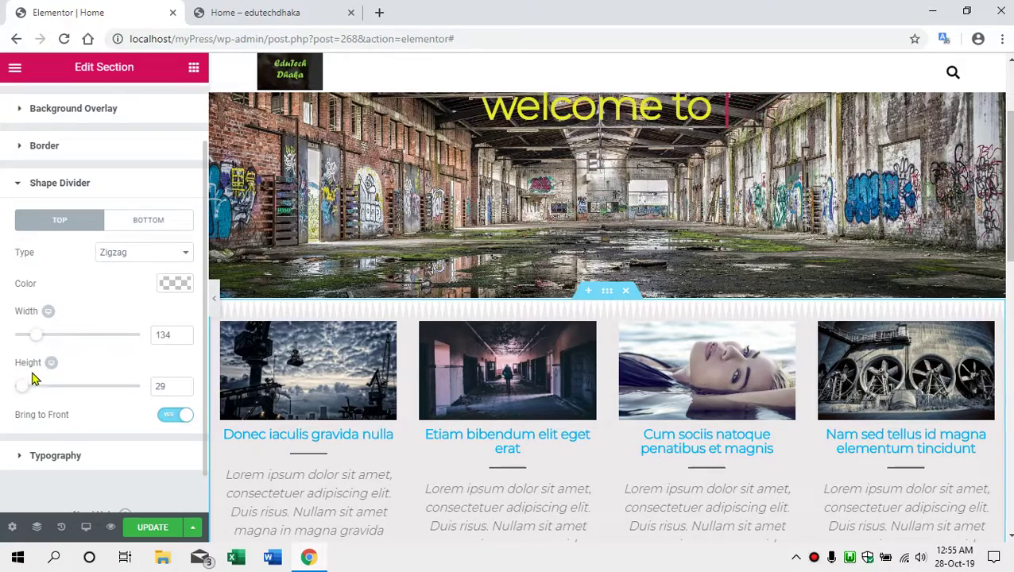
{"action": "left_click_drag", "start_coordinate": [18, 385], "coordinate": [22, 389]}
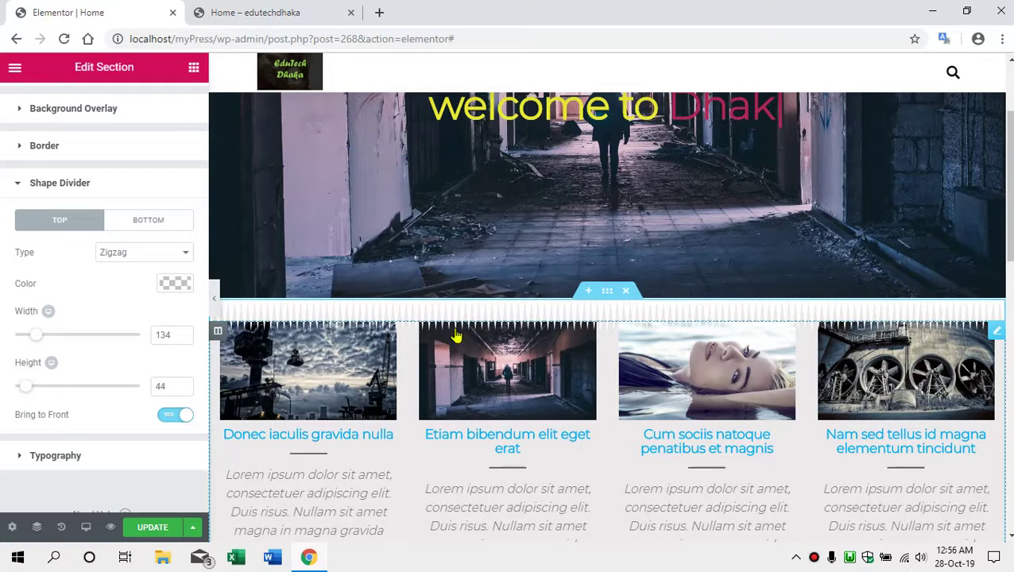
Step: Update the Home page, close the old preview tab and open a fresh preview of the changes
{"action": "left_click", "coordinate": [143, 531]}
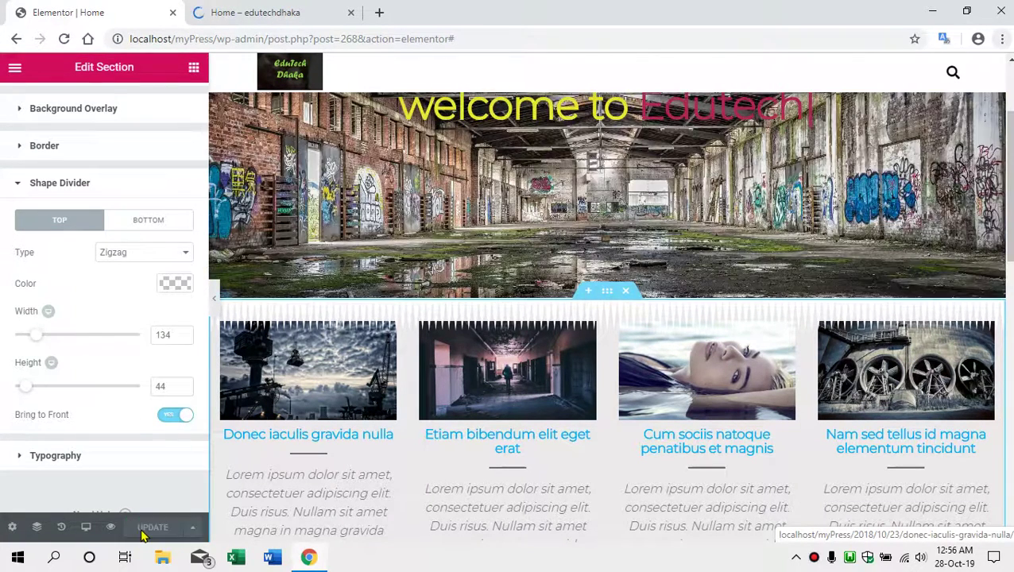
{"action": "left_click", "coordinate": [351, 12]}
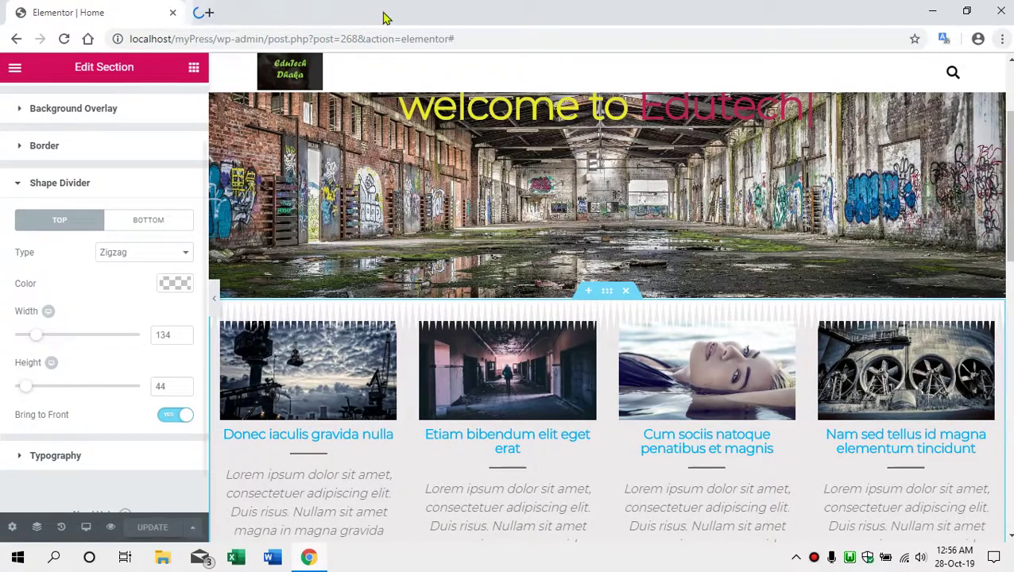
{"action": "left_click", "coordinate": [111, 529]}
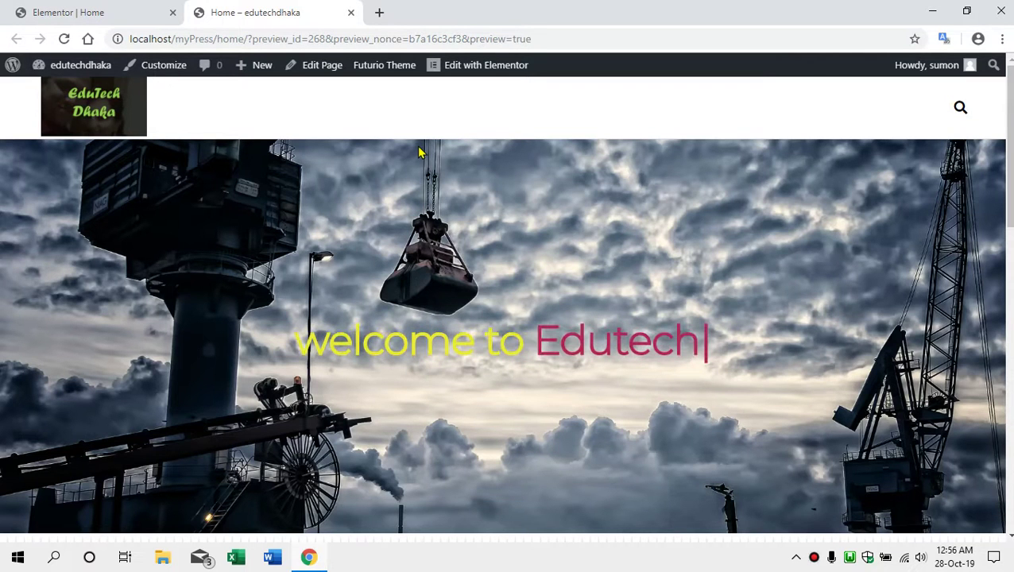
Step: Examine the previewed Home page's posts section, checking the zigzag divider, background tint and entrance animations of the post rows
{"action": "scroll", "coordinate": [466, 177], "scroll_direction": "down", "scroll_amount": 5}
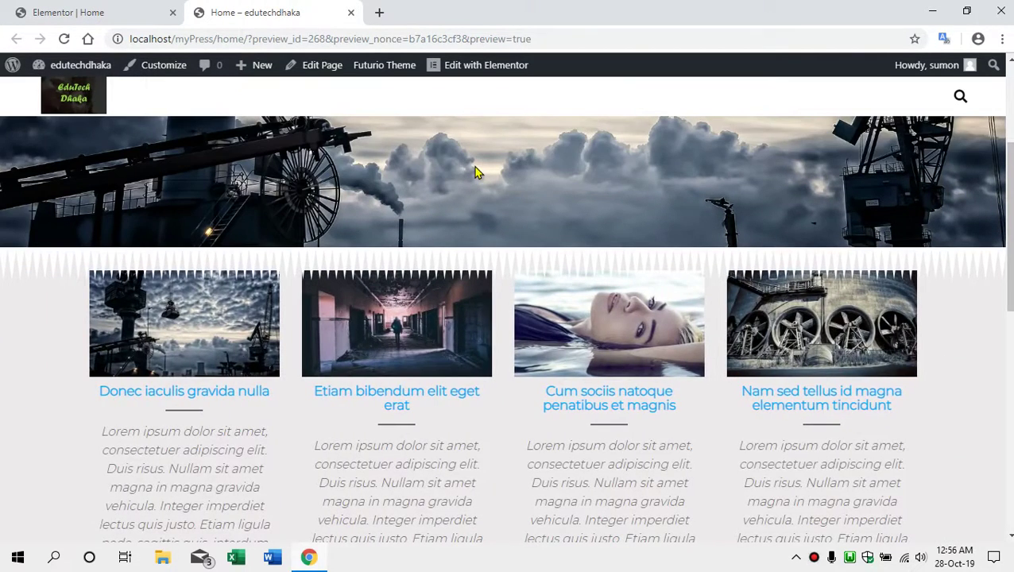
{"action": "scroll", "coordinate": [480, 170], "scroll_direction": "down", "scroll_amount": 4}
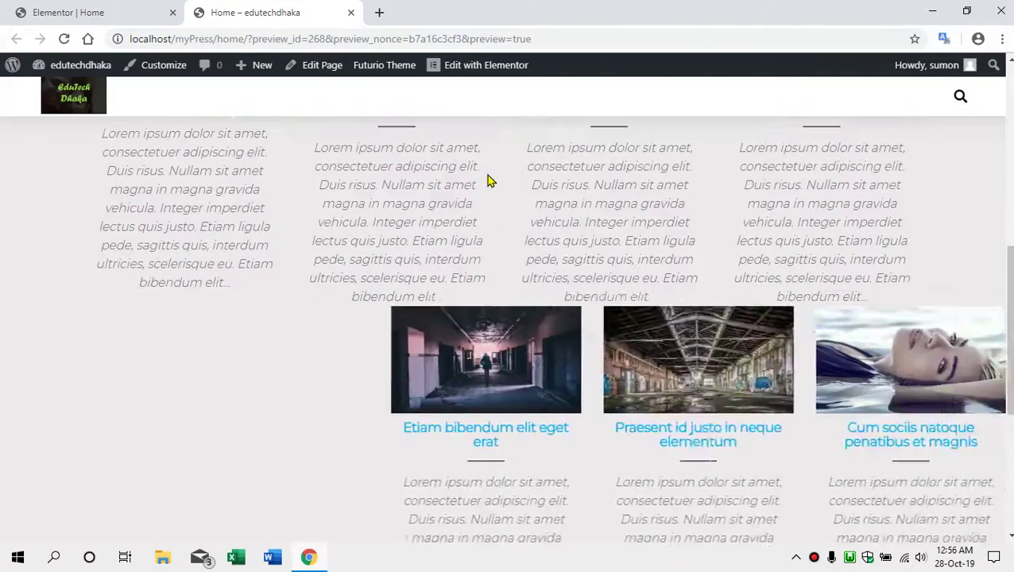
{"action": "scroll", "coordinate": [489, 182], "scroll_direction": "up", "scroll_amount": 5}
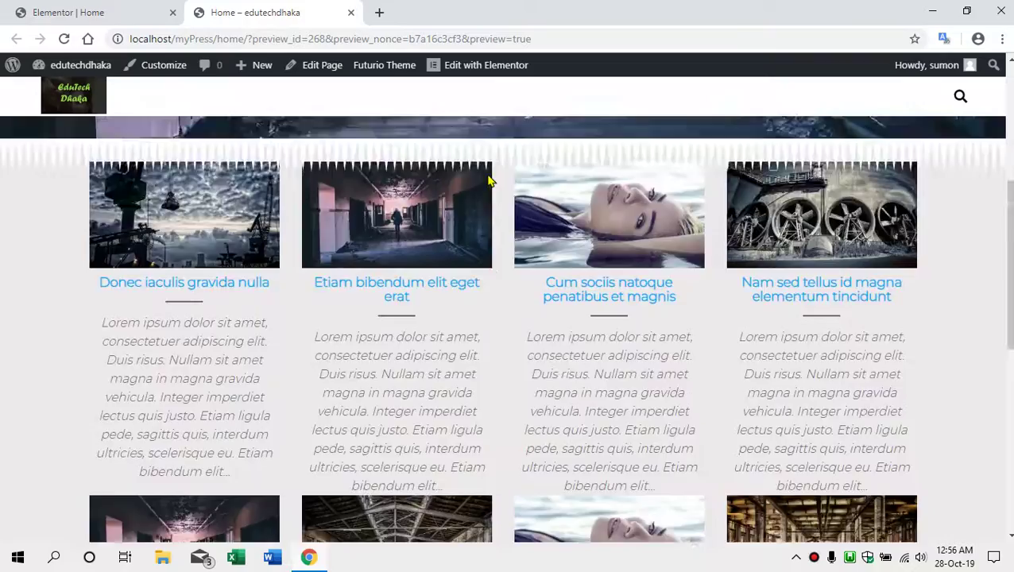
{"action": "scroll", "coordinate": [505, 301], "scroll_direction": "down", "scroll_amount": 5}
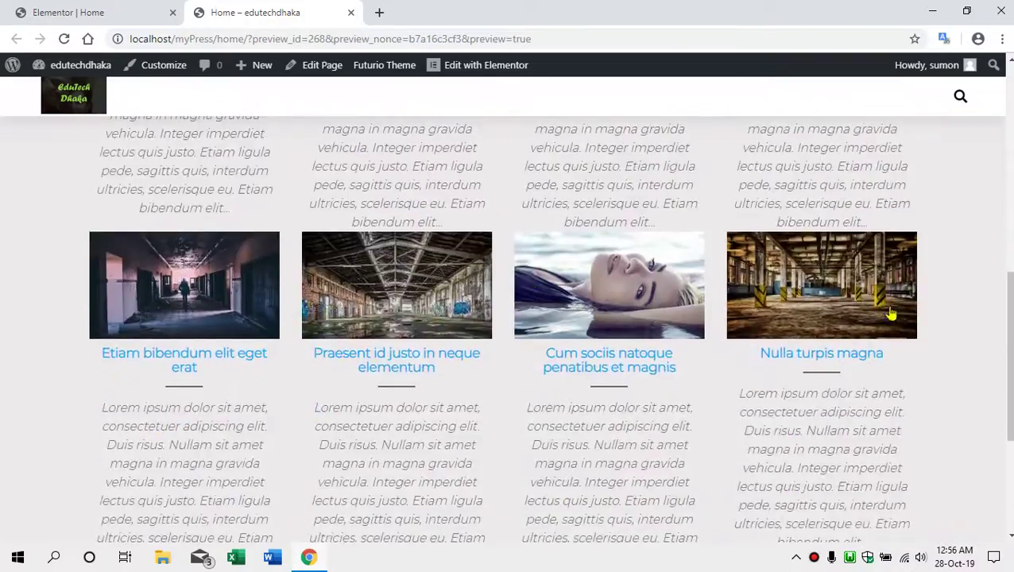
{"action": "scroll", "coordinate": [317, 341], "scroll_direction": "up", "scroll_amount": 3}
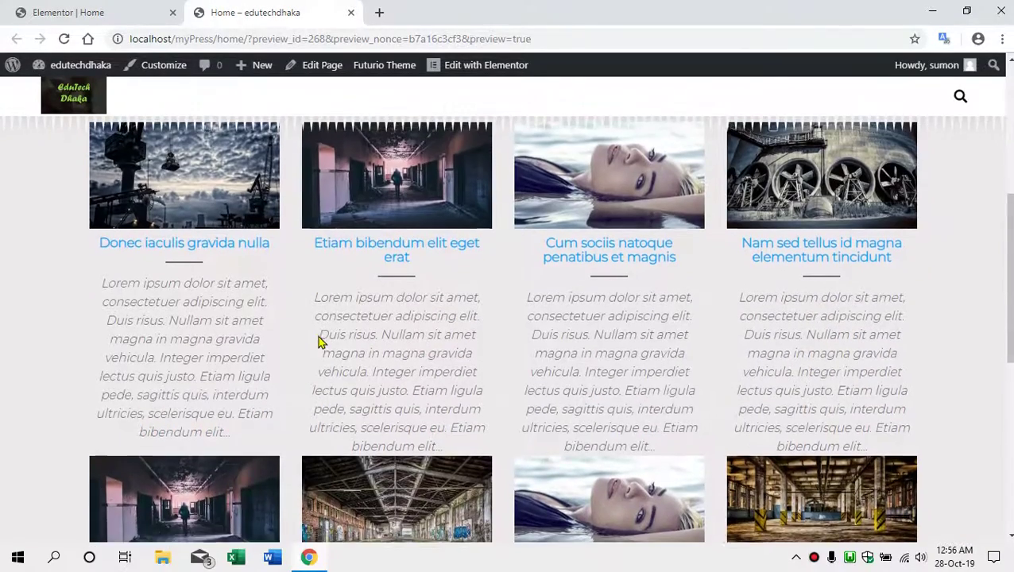
{"action": "scroll", "coordinate": [130, 295], "scroll_direction": "up", "scroll_amount": 1}
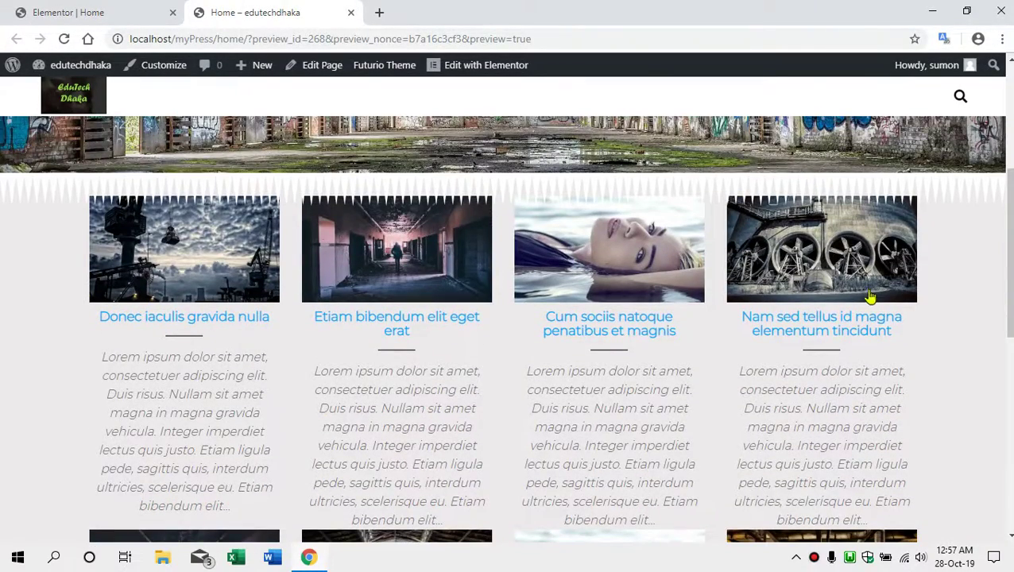
{"action": "scroll", "coordinate": [525, 292], "scroll_direction": "down", "scroll_amount": 5}
{"action": "scroll", "coordinate": [538, 283], "scroll_direction": "up", "scroll_amount": 3}
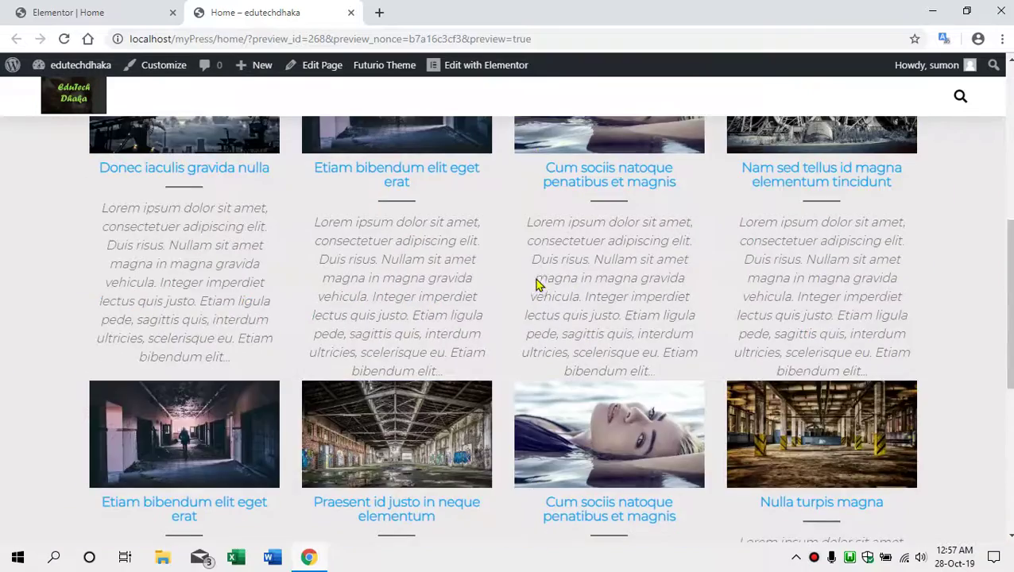
{"action": "scroll", "coordinate": [537, 284], "scroll_direction": "up", "scroll_amount": 3}
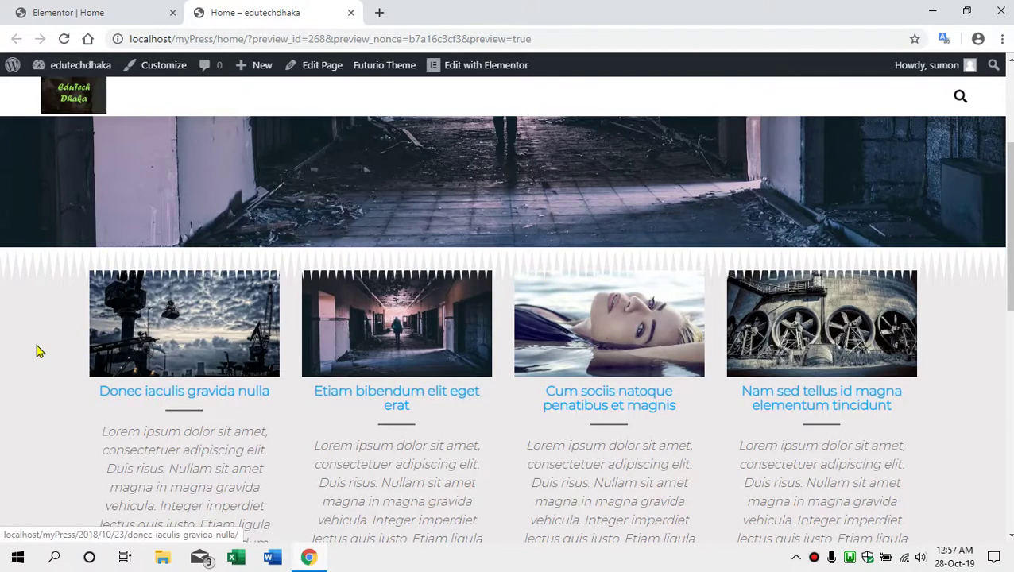
{"action": "scroll", "coordinate": [37, 345], "scroll_direction": "down", "scroll_amount": 3}
{"action": "scroll", "coordinate": [38, 348], "scroll_direction": "up", "scroll_amount": 2}
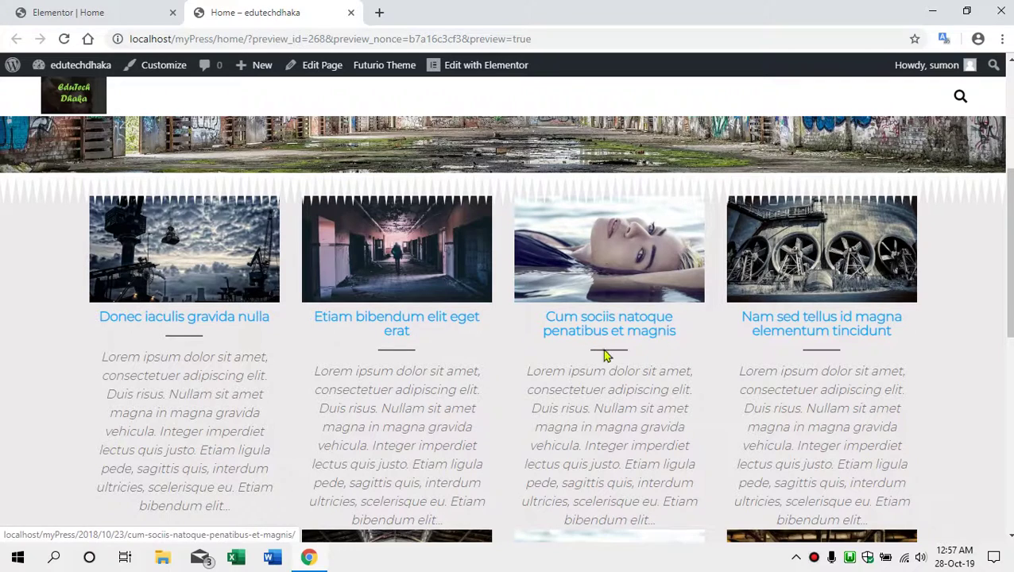
Step: Return to the Elementor editor and set the upper Posts widget's title font to Times New Roman at 26 px
{"action": "left_click", "coordinate": [89, 18]}
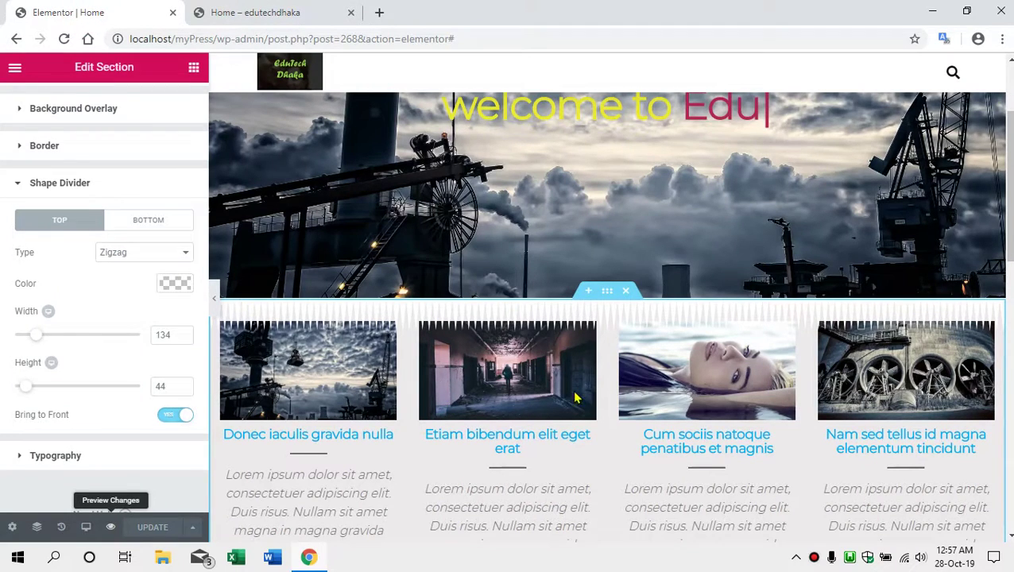
{"action": "scroll", "coordinate": [528, 393], "scroll_direction": "down", "scroll_amount": 2}
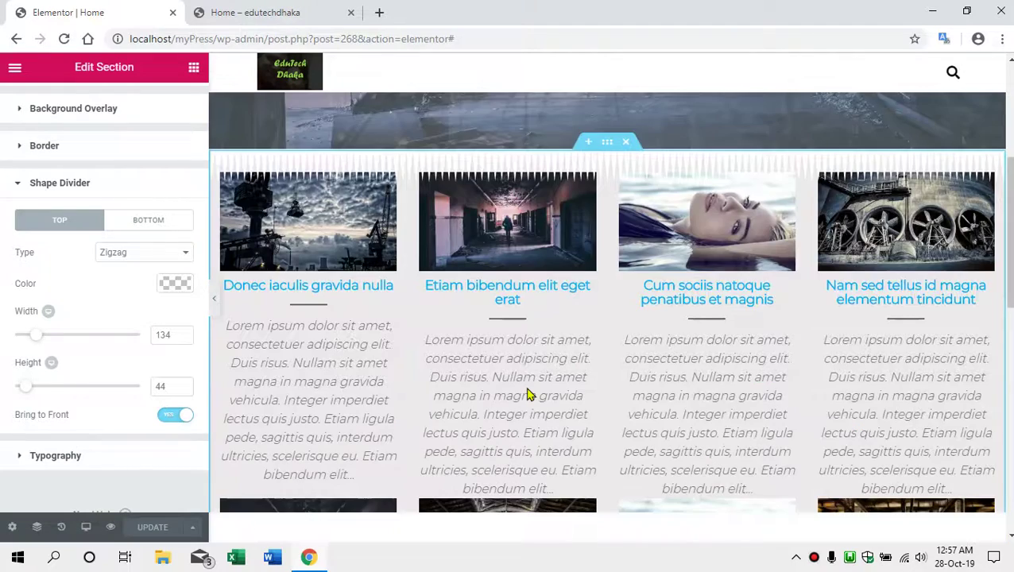
{"action": "scroll", "coordinate": [521, 318], "scroll_direction": "down", "scroll_amount": 2}
{"action": "left_click", "coordinate": [513, 227]}
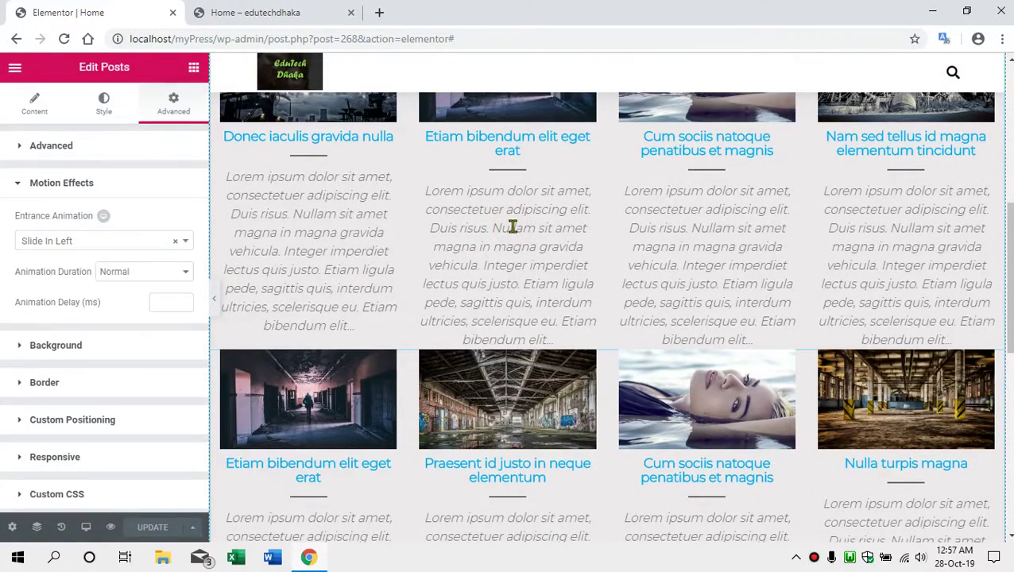
{"action": "left_click", "coordinate": [34, 112]}
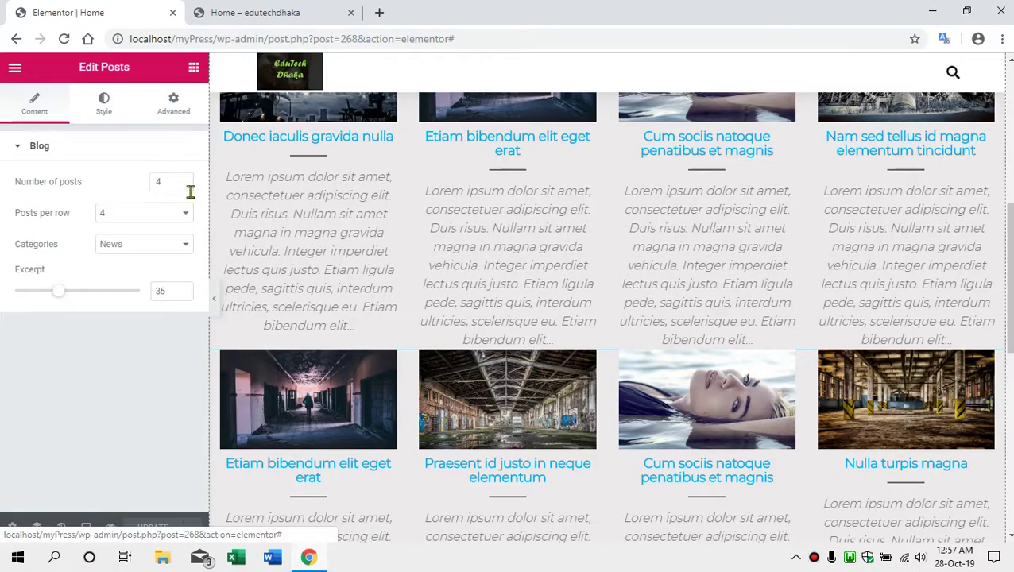
{"action": "left_click", "coordinate": [109, 112]}
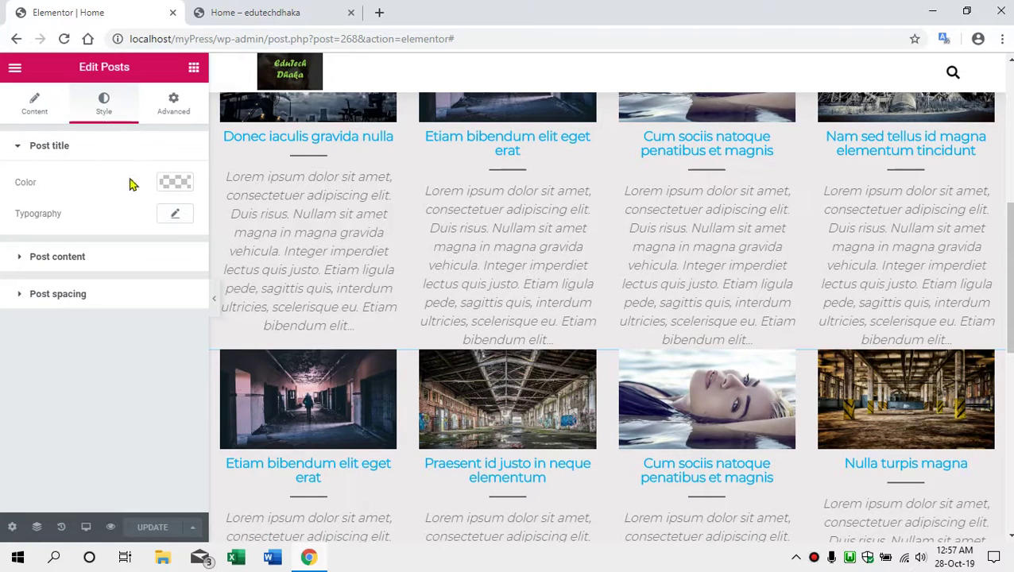
{"action": "left_click", "coordinate": [175, 213]}
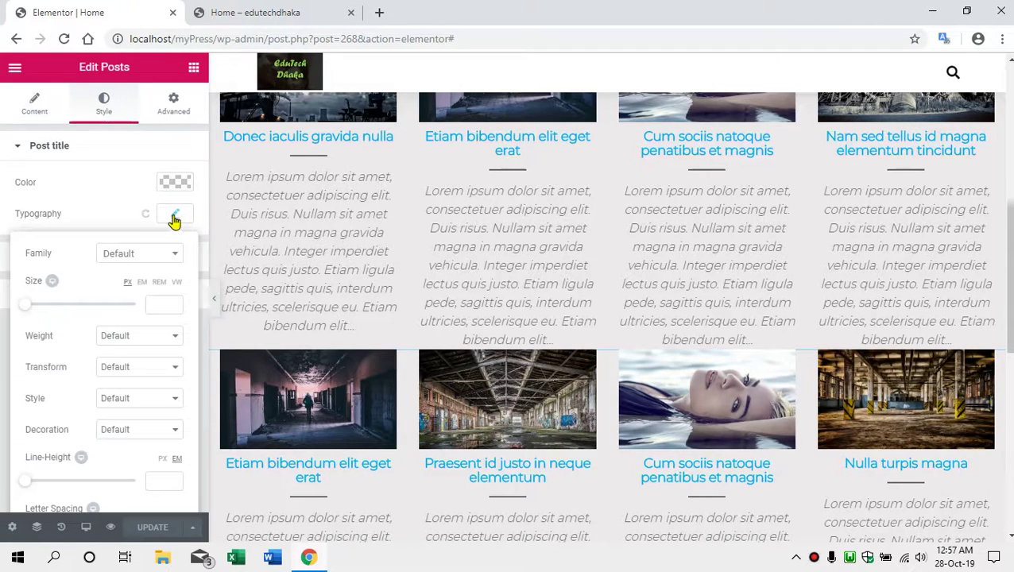
{"action": "left_click", "coordinate": [139, 254]}
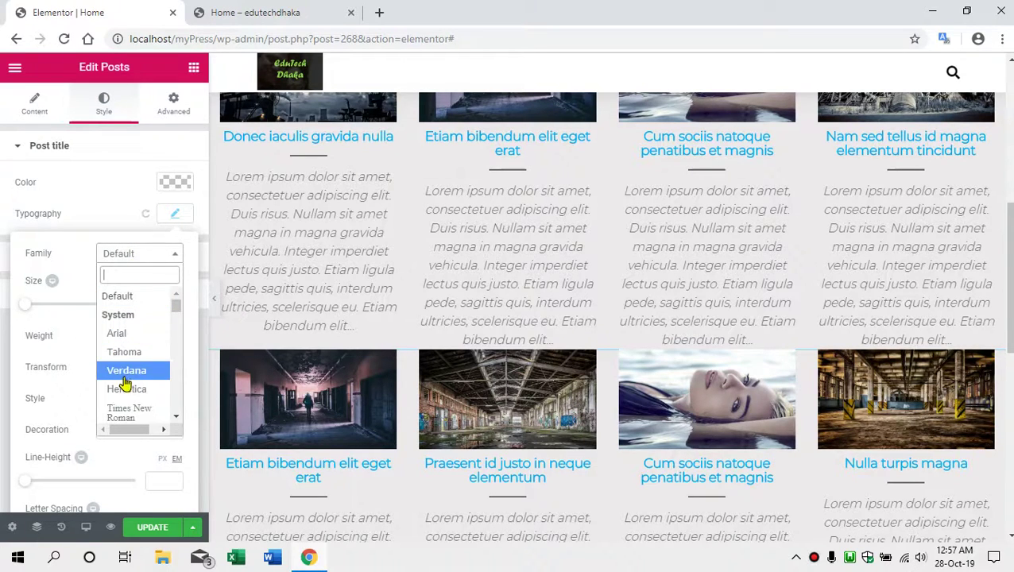
{"action": "left_click", "coordinate": [128, 412]}
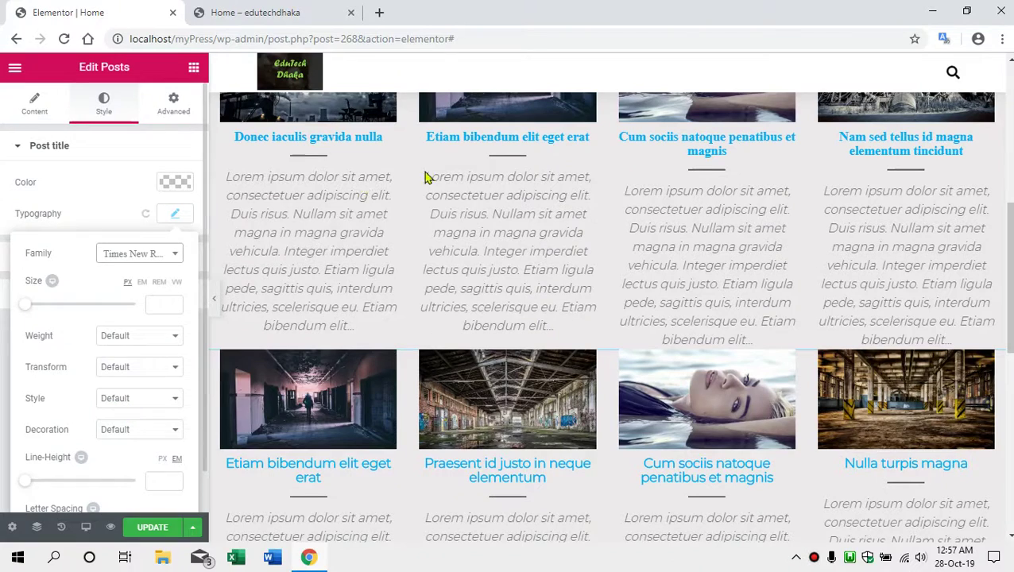
{"action": "left_click_drag", "start_coordinate": [25, 304], "coordinate": [40, 314]}
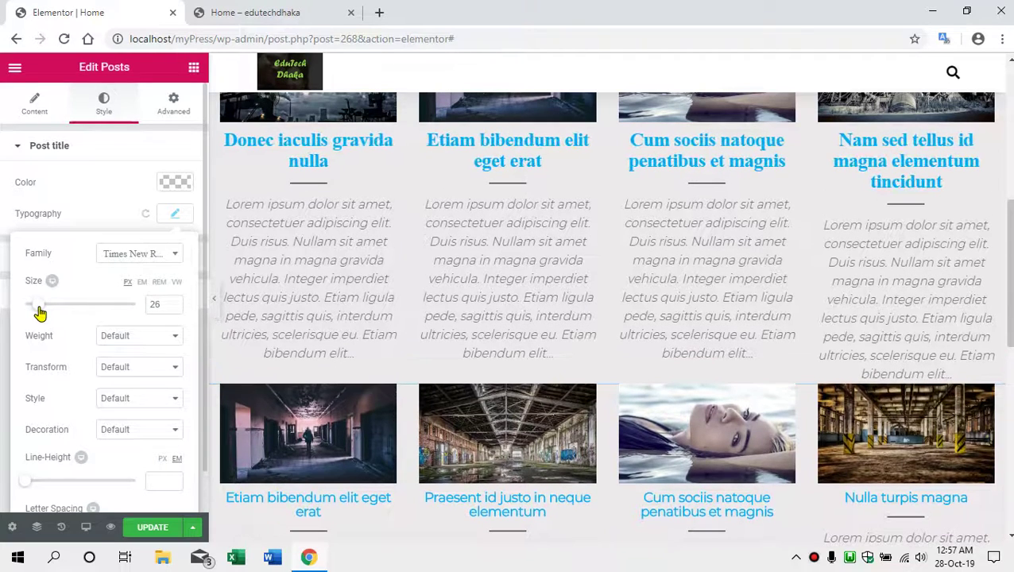
Step: Try blue #4054b2 on the upper Posts widget's titles and settle on the title color #ad3e72
{"action": "left_click", "coordinate": [175, 183]}
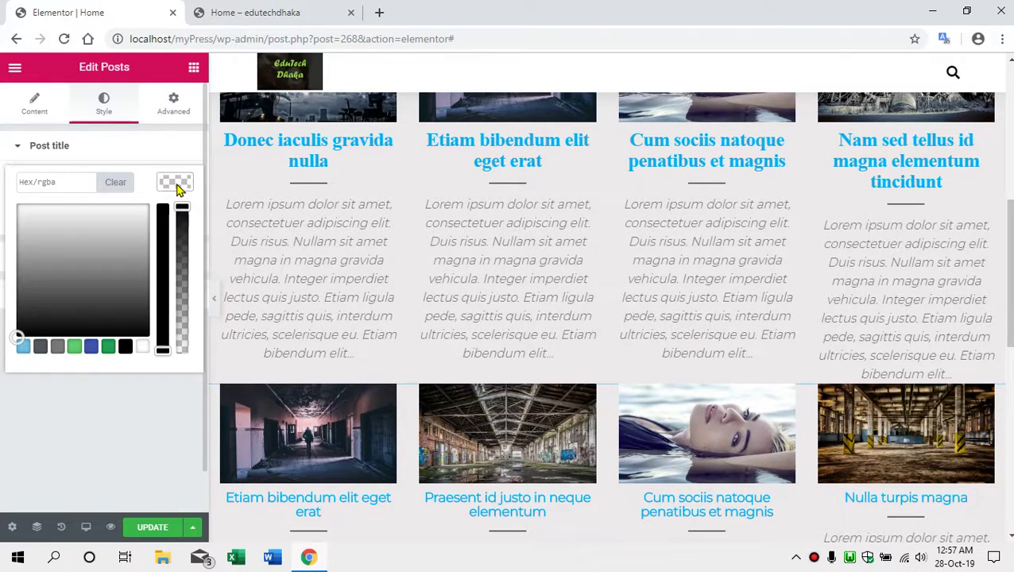
{"action": "left_click", "coordinate": [92, 348]}
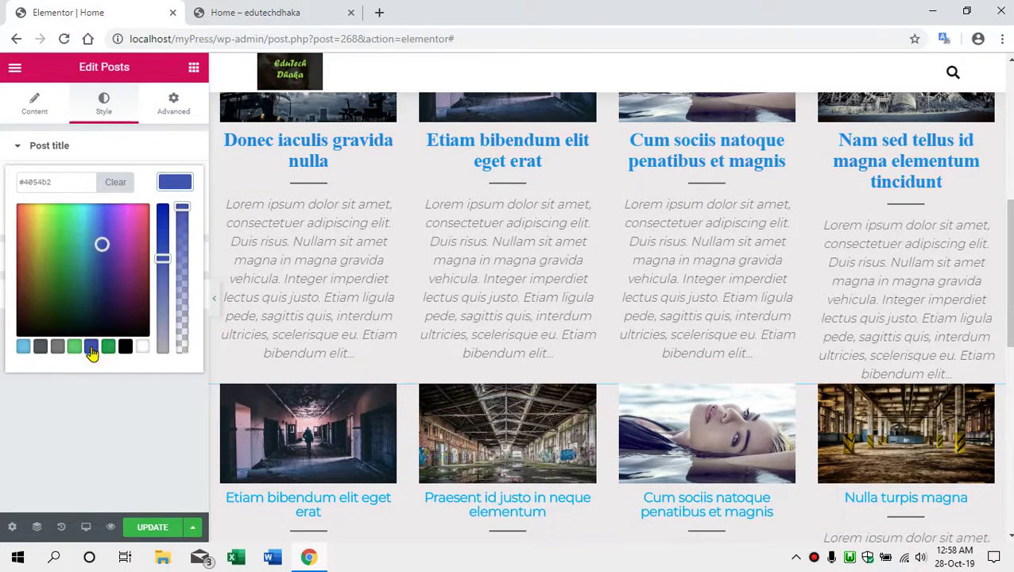
{"action": "left_click", "coordinate": [139, 247]}
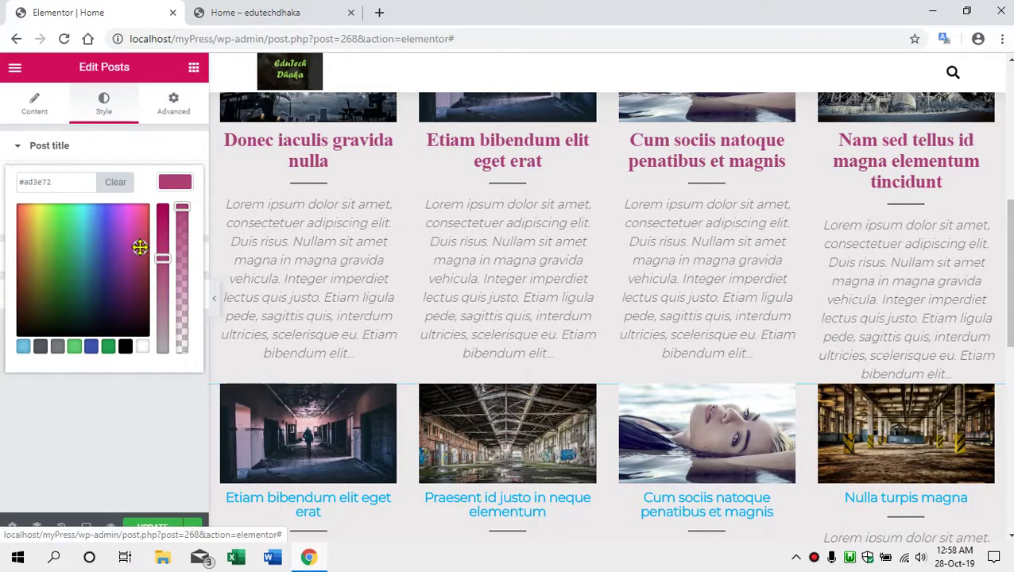
{"action": "scroll", "coordinate": [475, 222], "scroll_direction": "down", "scroll_amount": 2}
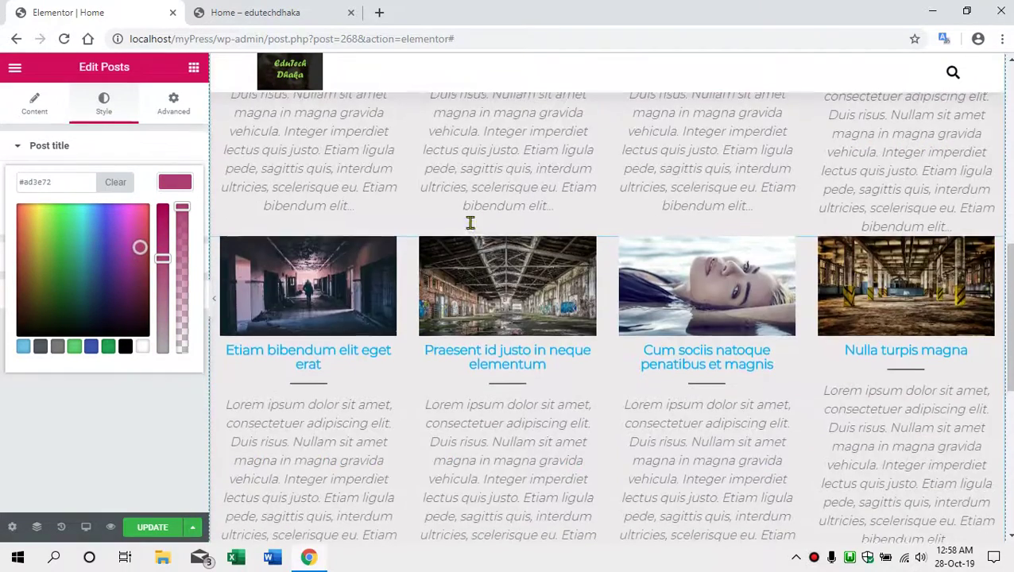
{"action": "scroll", "coordinate": [470, 223], "scroll_direction": "up", "scroll_amount": 2}
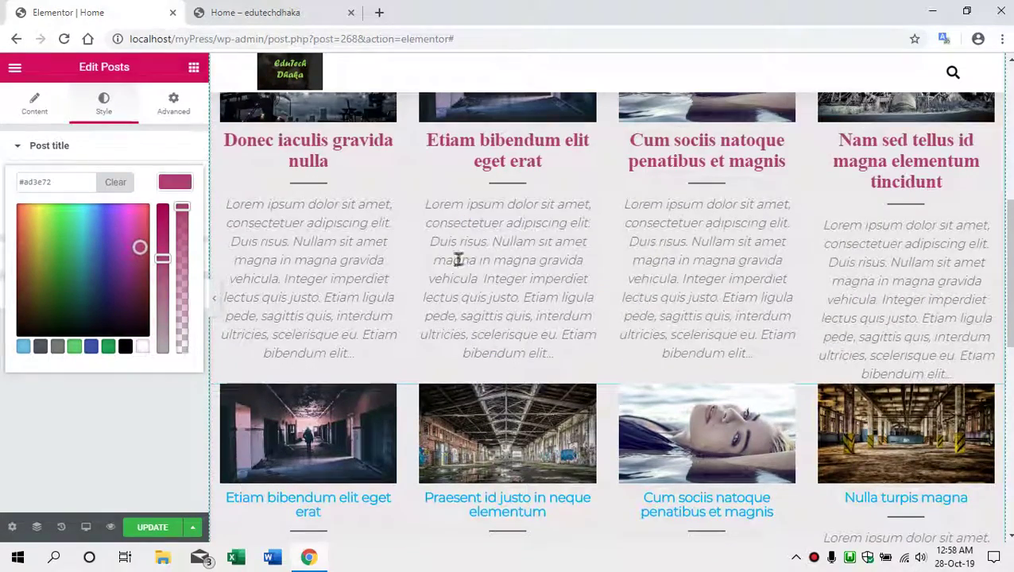
Step: Set the upper Posts widget's post content font family to Tahoma
{"action": "left_click", "coordinate": [65, 146]}
{"action": "left_click", "coordinate": [86, 186]}
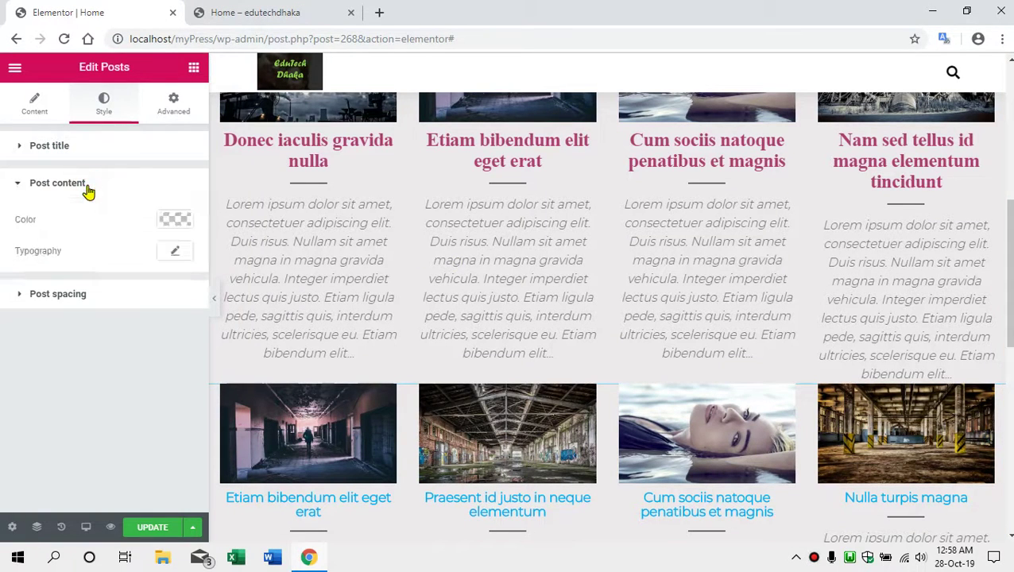
{"action": "left_click", "coordinate": [174, 253]}
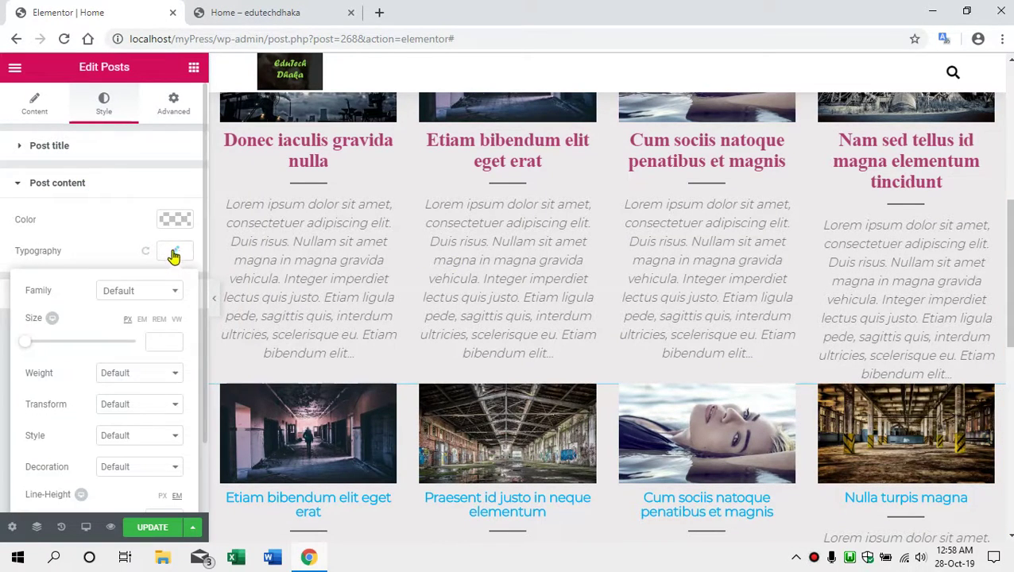
{"action": "left_click", "coordinate": [132, 295]}
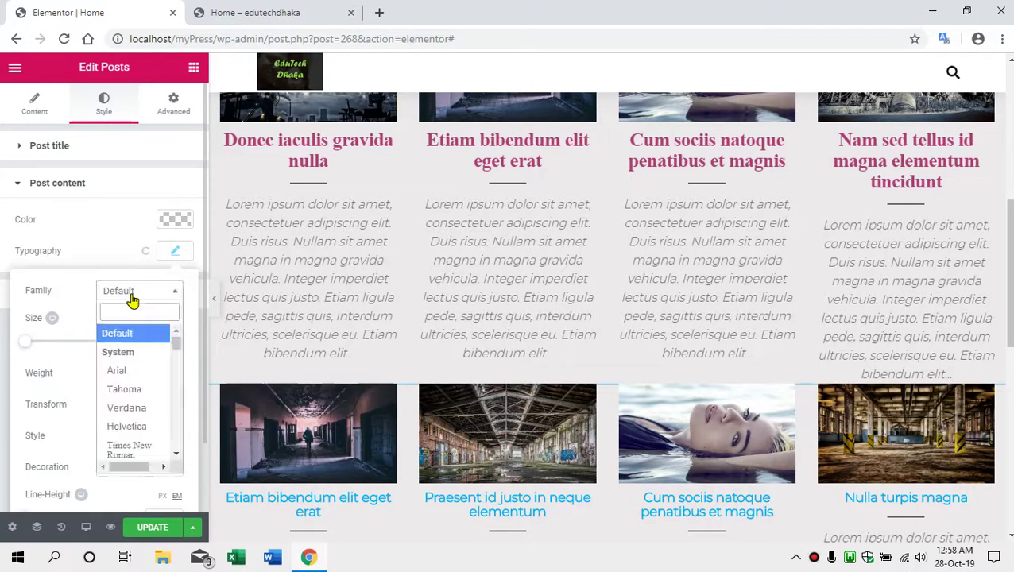
{"action": "left_click", "coordinate": [135, 388]}
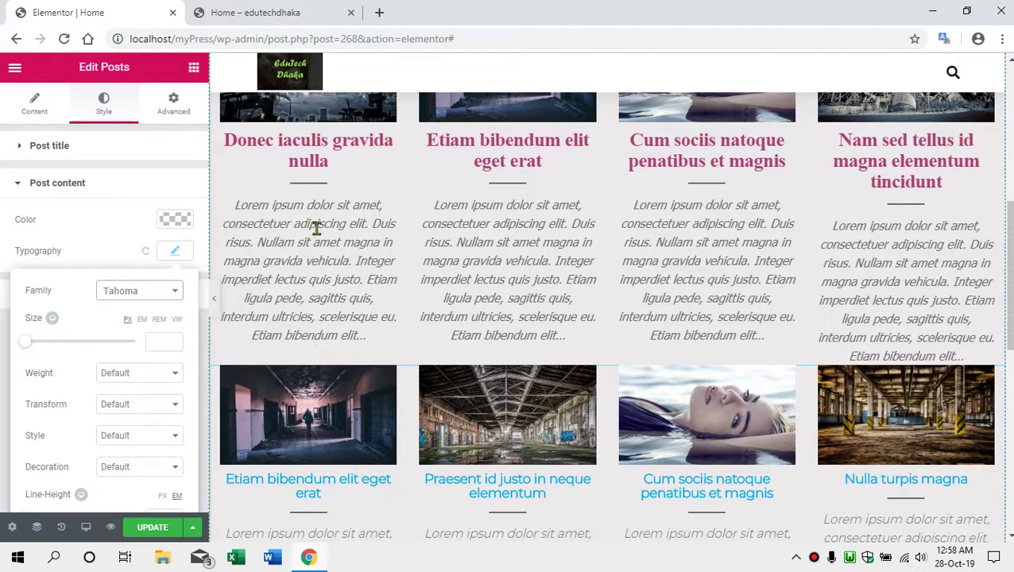
Step: Look through the weight, transform and decoration options for the upper posts' content text and set its style to Normal
{"action": "left_click", "coordinate": [128, 371]}
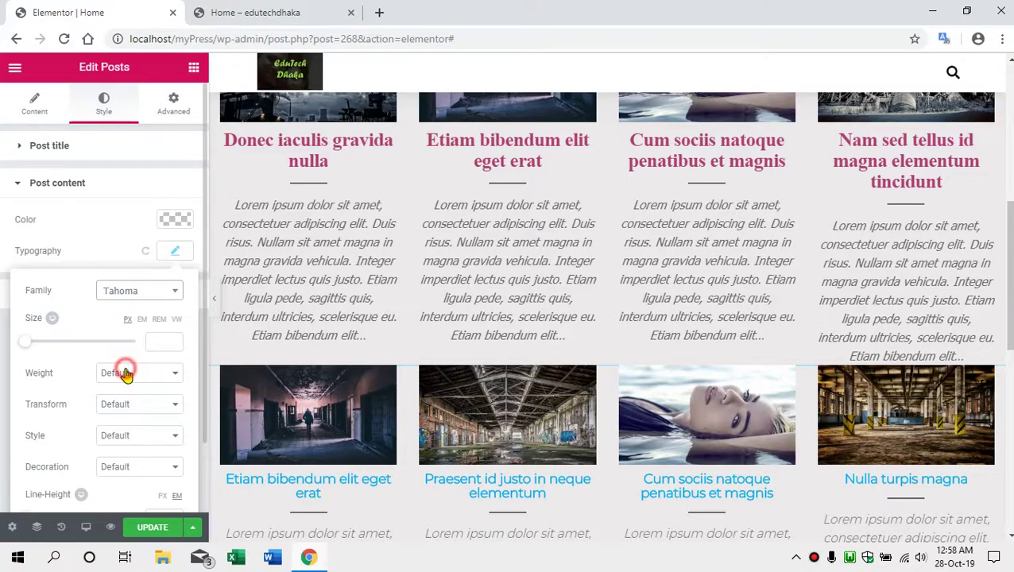
{"action": "left_click", "coordinate": [128, 370]}
{"action": "left_click", "coordinate": [132, 407]}
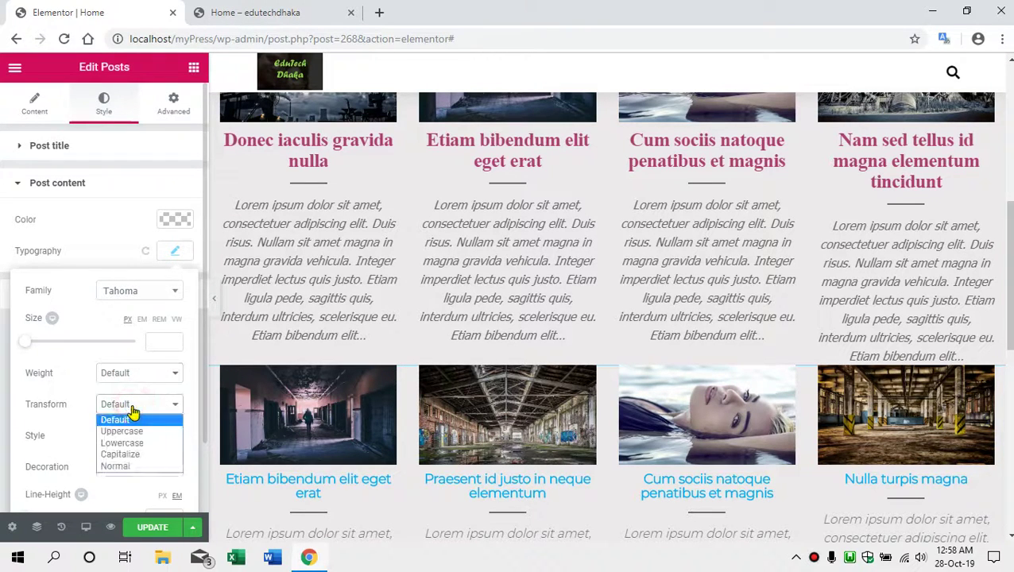
{"action": "left_click", "coordinate": [132, 413]}
{"action": "left_click", "coordinate": [139, 473]}
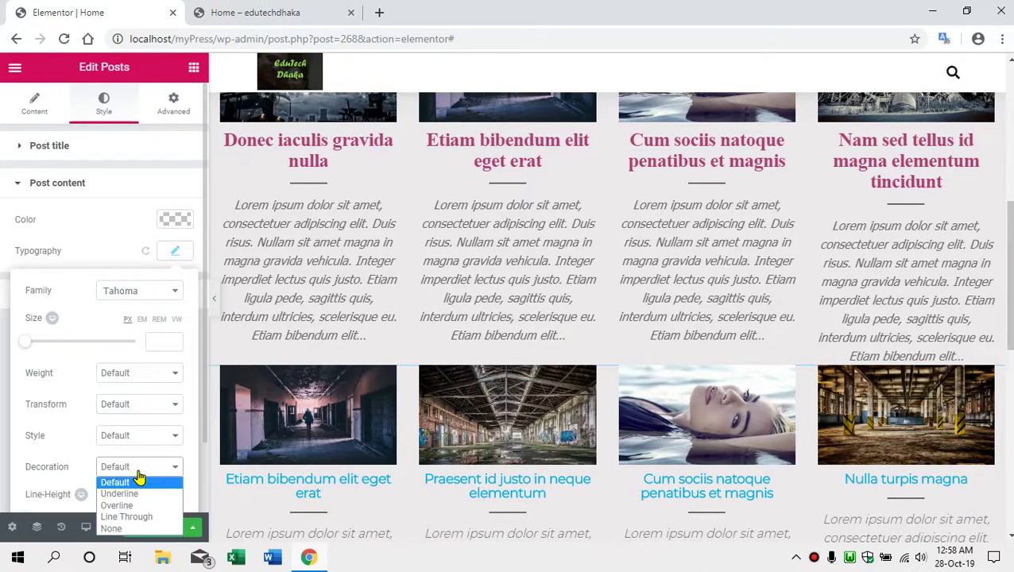
{"action": "left_click", "coordinate": [139, 473]}
{"action": "left_click", "coordinate": [139, 472]}
{"action": "left_click", "coordinate": [139, 473]}
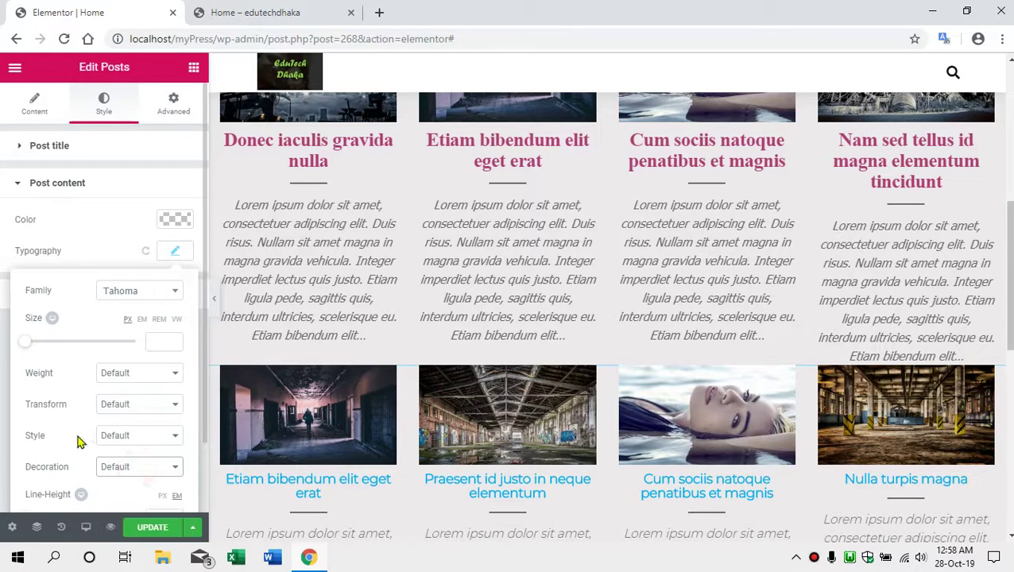
{"action": "left_click", "coordinate": [137, 438]}
{"action": "left_click", "coordinate": [133, 463]}
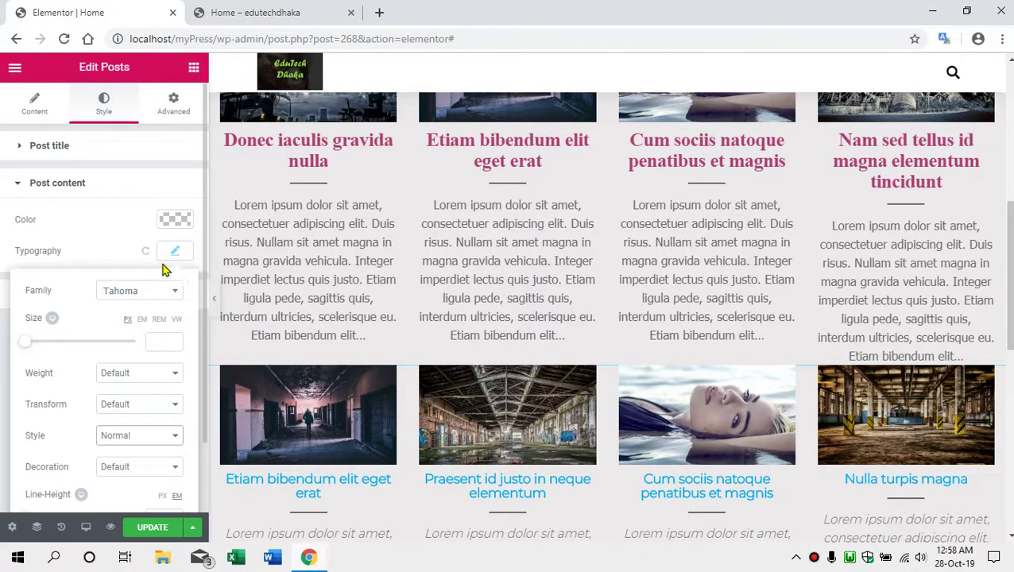
Step: Try green #23a455 and blue #292cc6 on the upper posts' content text and settle on dark blue #1f4996
{"action": "left_click", "coordinate": [174, 220]}
{"action": "left_click", "coordinate": [177, 223]}
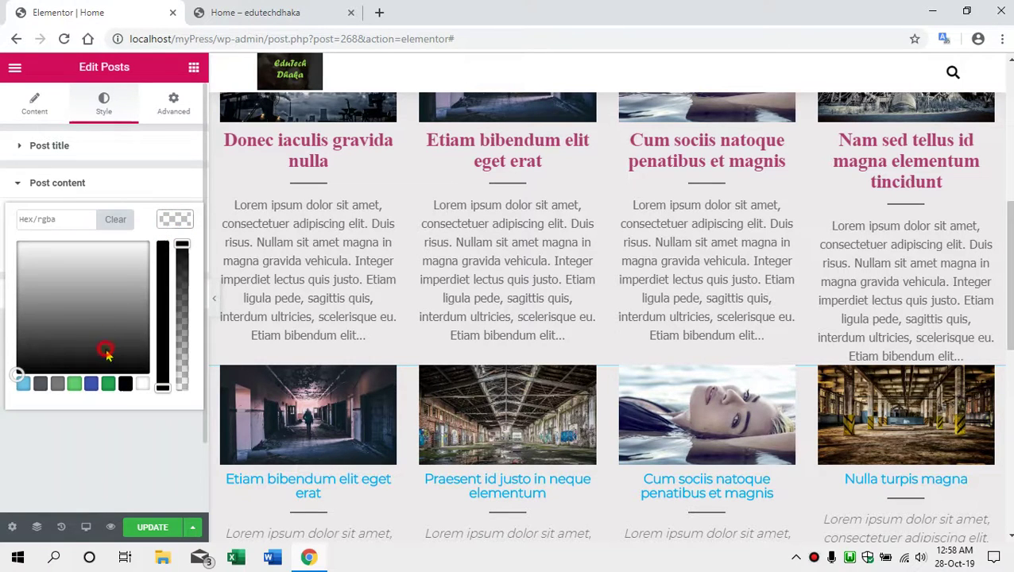
{"action": "left_click", "coordinate": [113, 385]}
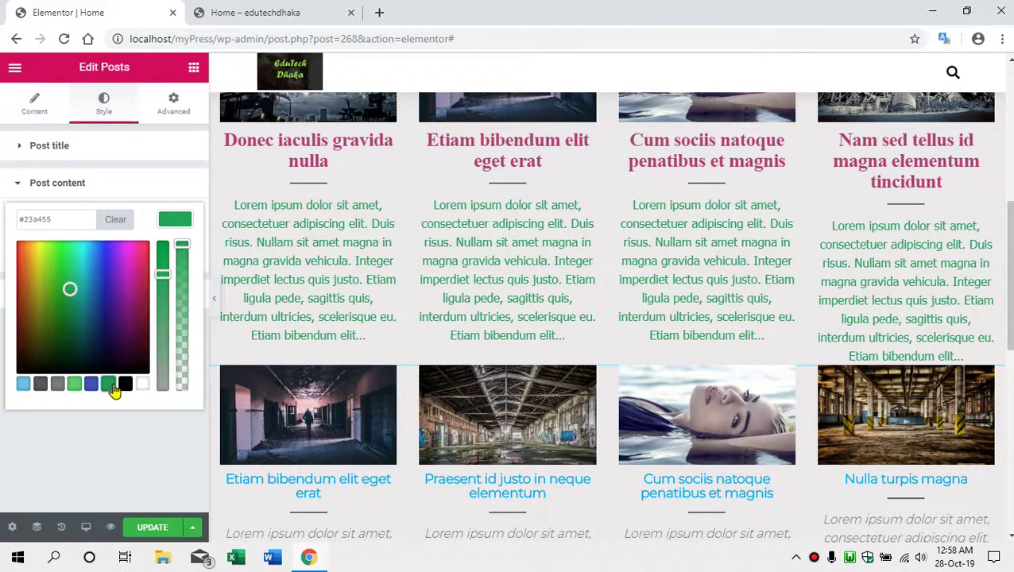
{"action": "left_click", "coordinate": [137, 256]}
{"action": "left_click", "coordinate": [105, 270]}
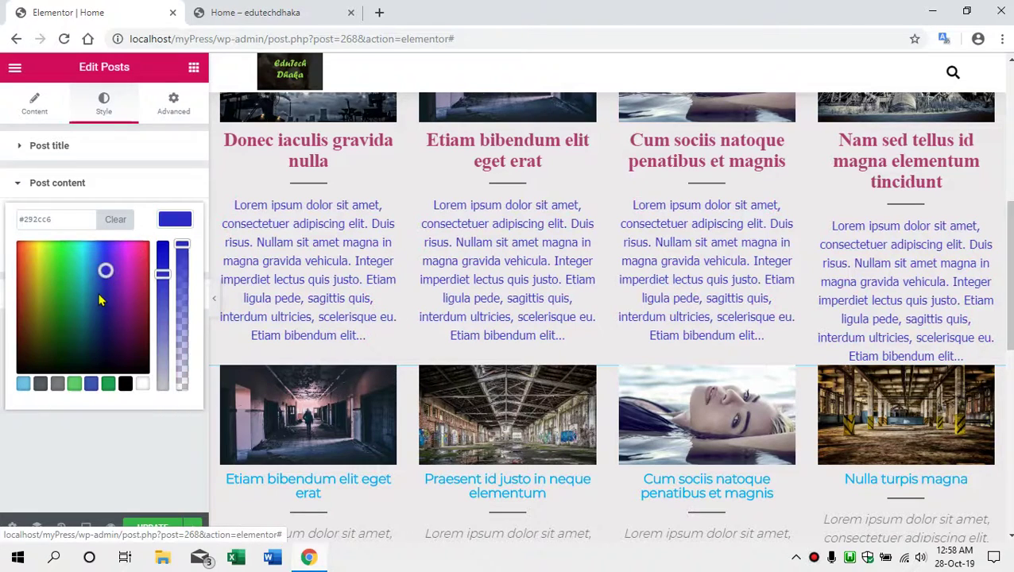
{"action": "left_click", "coordinate": [98, 297]}
{"action": "left_click", "coordinate": [367, 222]}
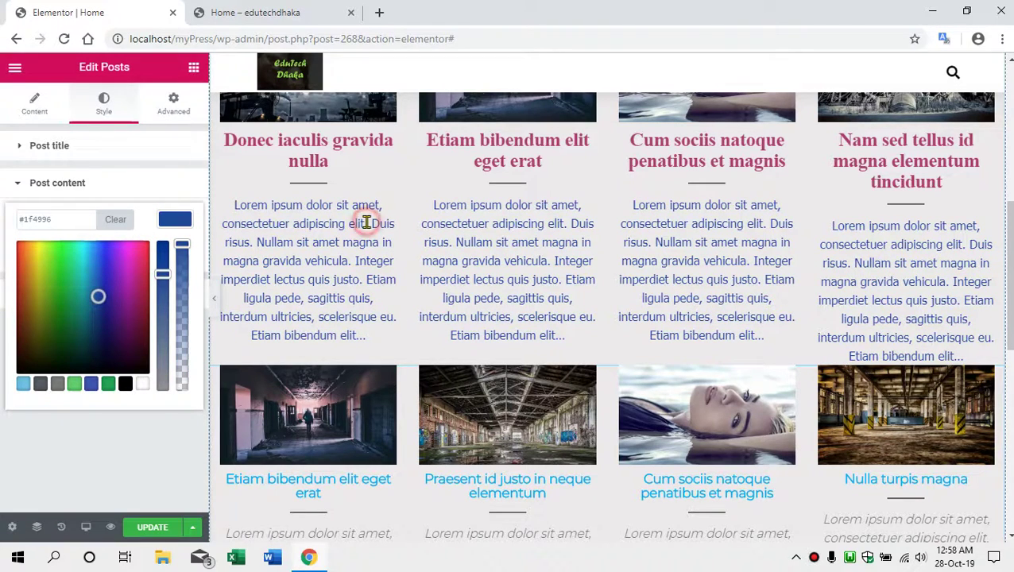
Step: Open the lower Posts widget, try green #23a455 for its post titles and settle on pink #ef3277
{"action": "scroll", "coordinate": [387, 238], "scroll_direction": "down", "scroll_amount": 2}
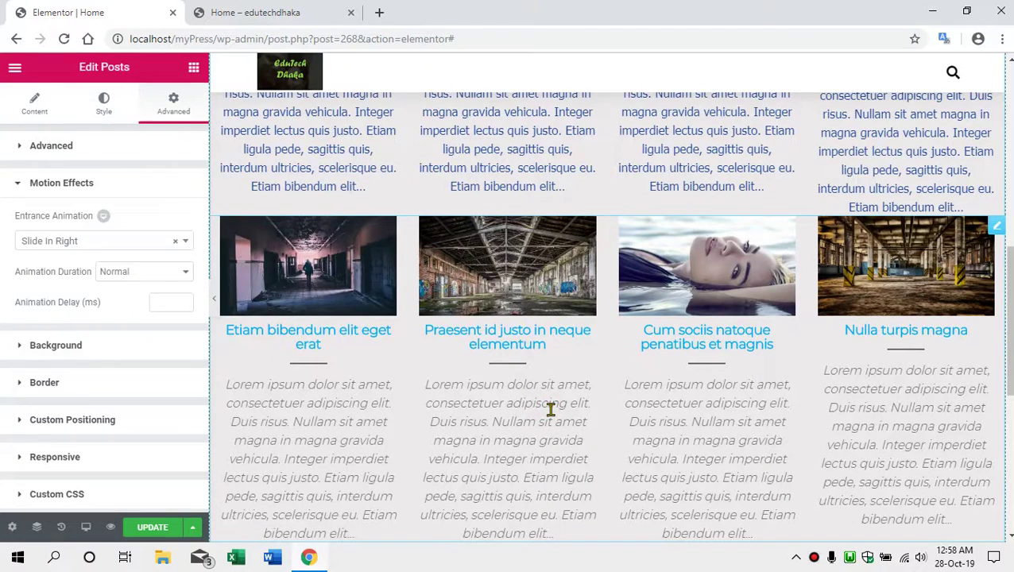
{"action": "scroll", "coordinate": [721, 324], "scroll_direction": "up", "scroll_amount": 3}
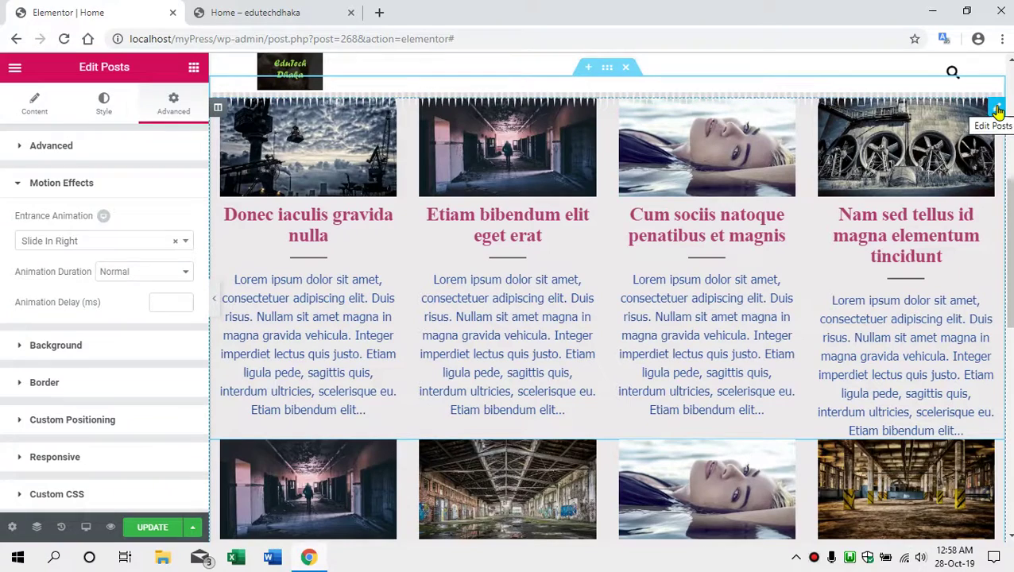
{"action": "scroll", "coordinate": [489, 314], "scroll_direction": "down", "scroll_amount": 2}
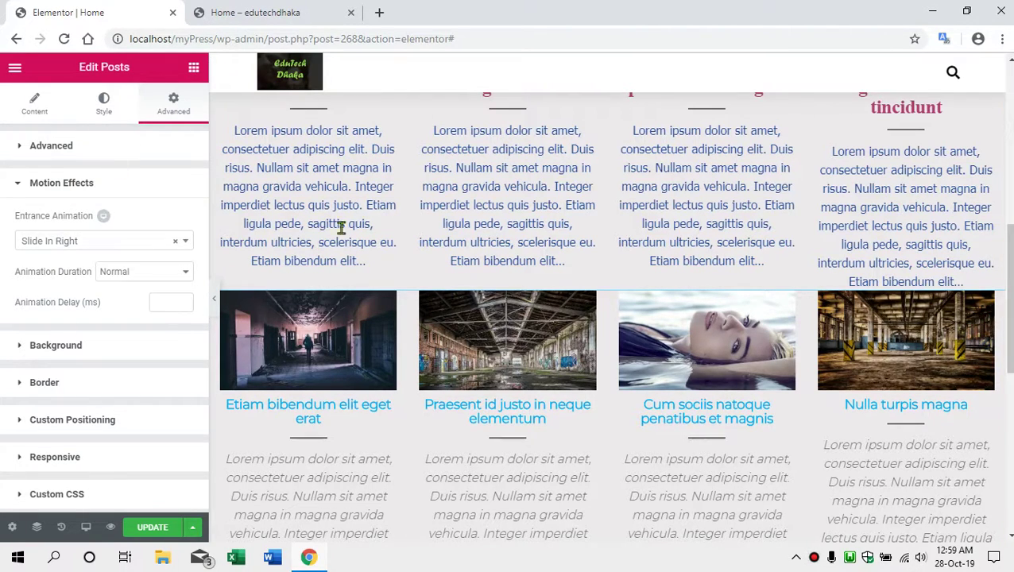
{"action": "left_click", "coordinate": [32, 105]}
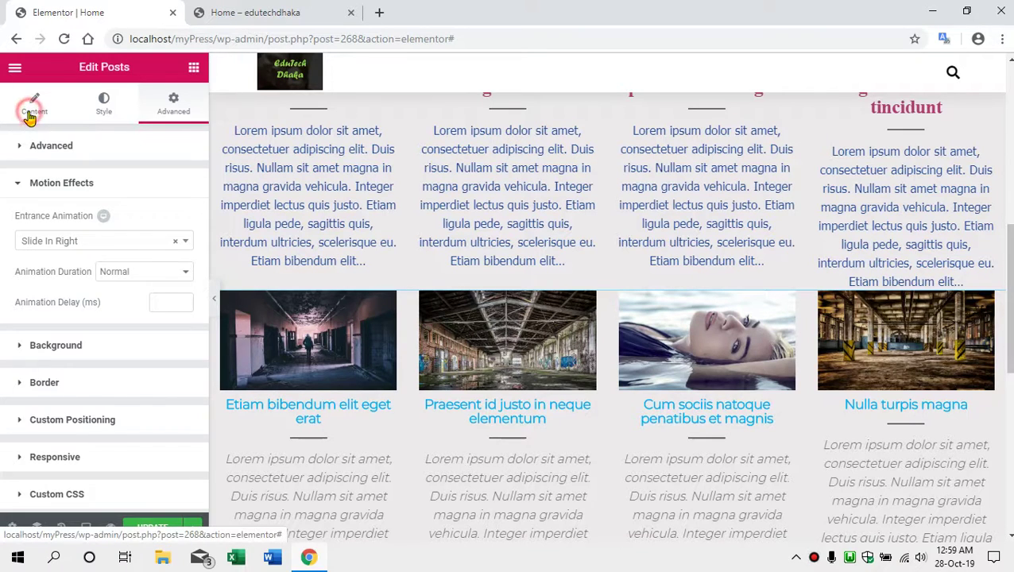
{"action": "left_click", "coordinate": [107, 113]}
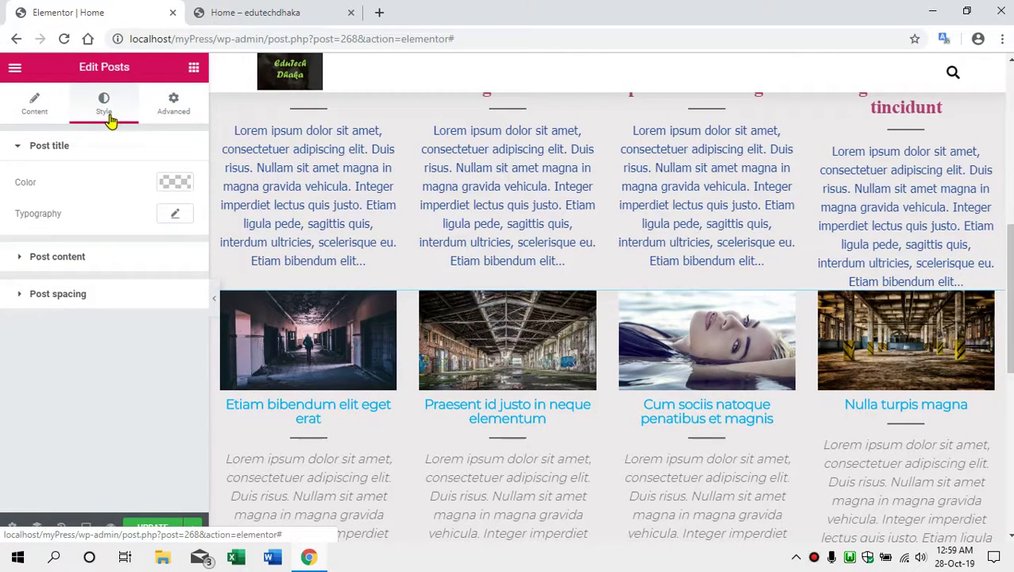
{"action": "left_click", "coordinate": [175, 182]}
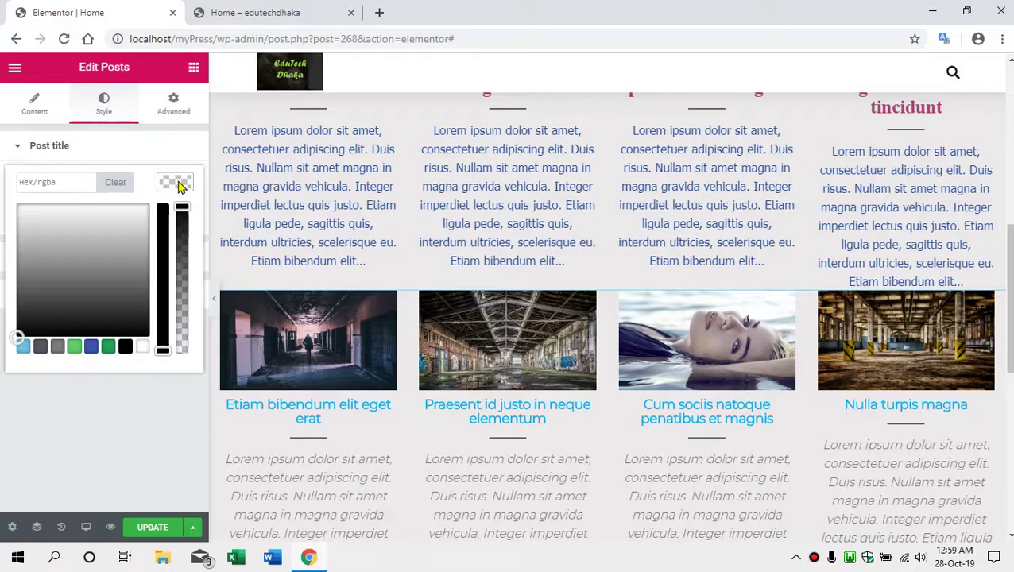
{"action": "left_click", "coordinate": [141, 303]}
{"action": "left_click", "coordinate": [109, 348]}
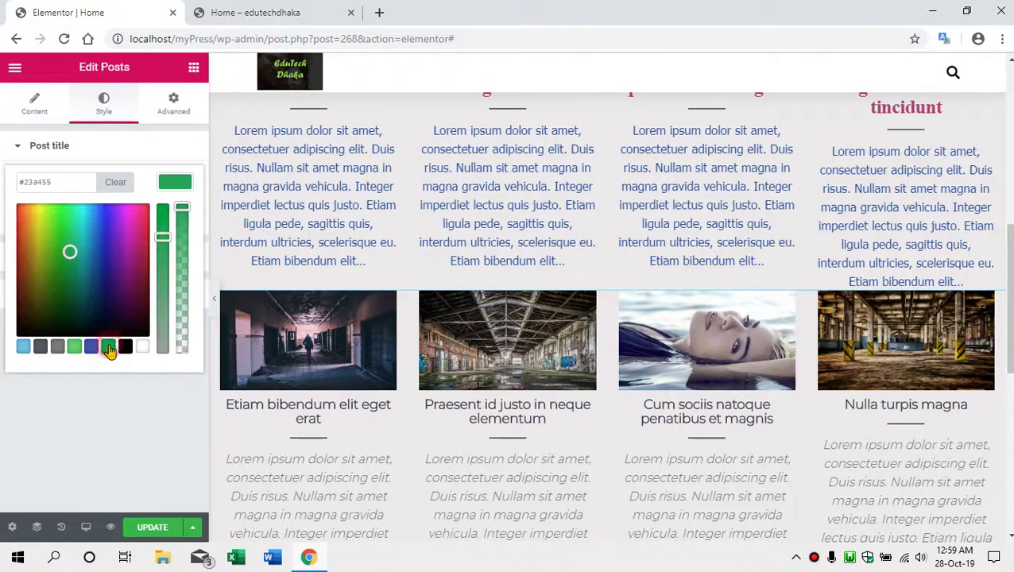
{"action": "left_click", "coordinate": [142, 212]}
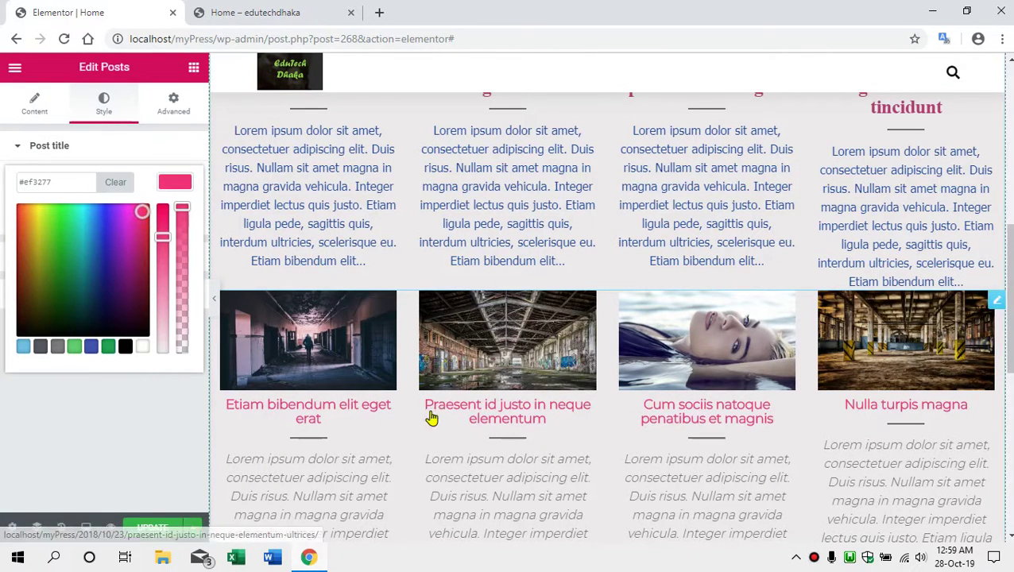
Step: Set the lower Posts widget's post title typography to size 20 px and font family Verdana
{"action": "left_click", "coordinate": [120, 144]}
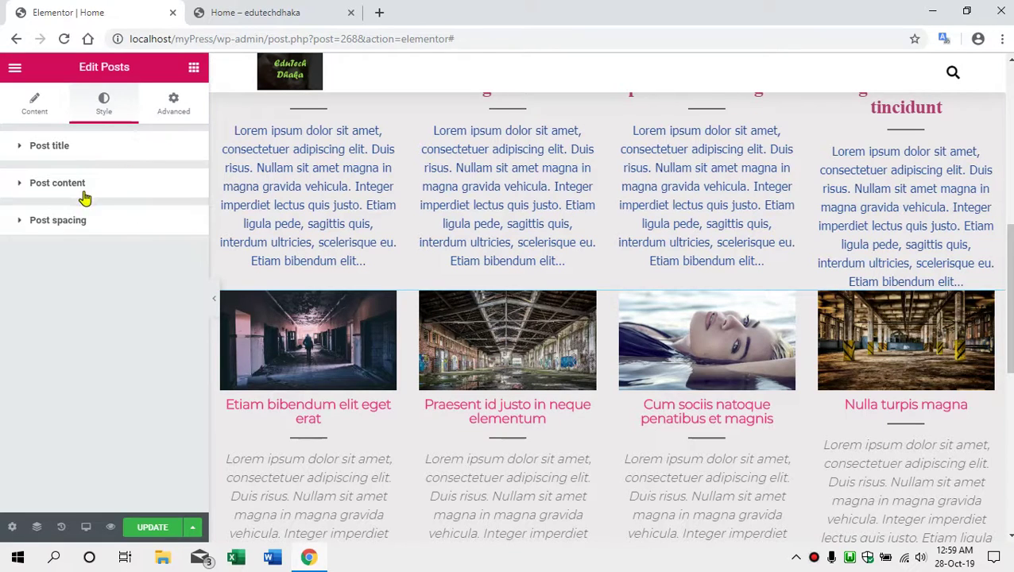
{"action": "left_click", "coordinate": [87, 153]}
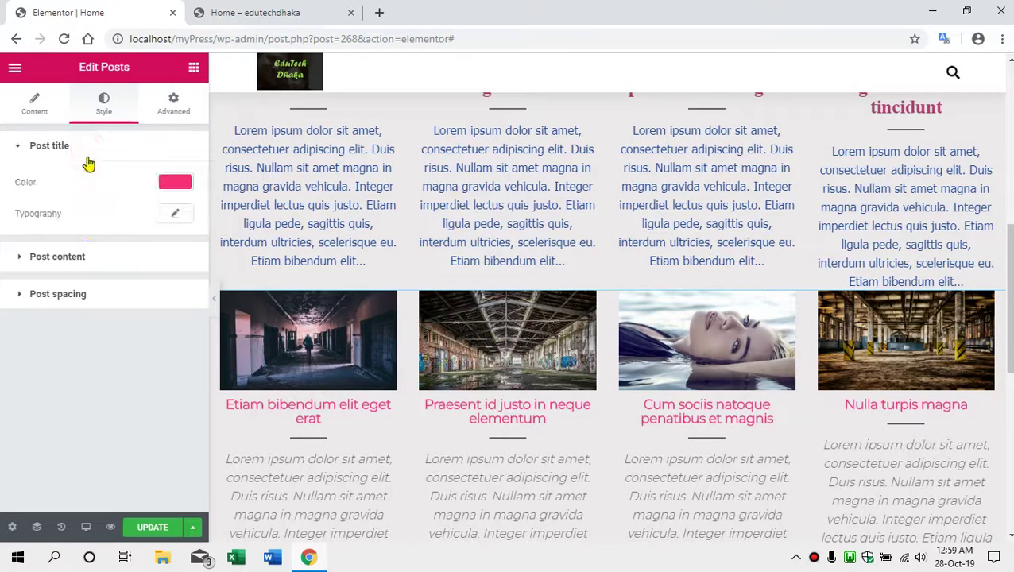
{"action": "left_click", "coordinate": [173, 214]}
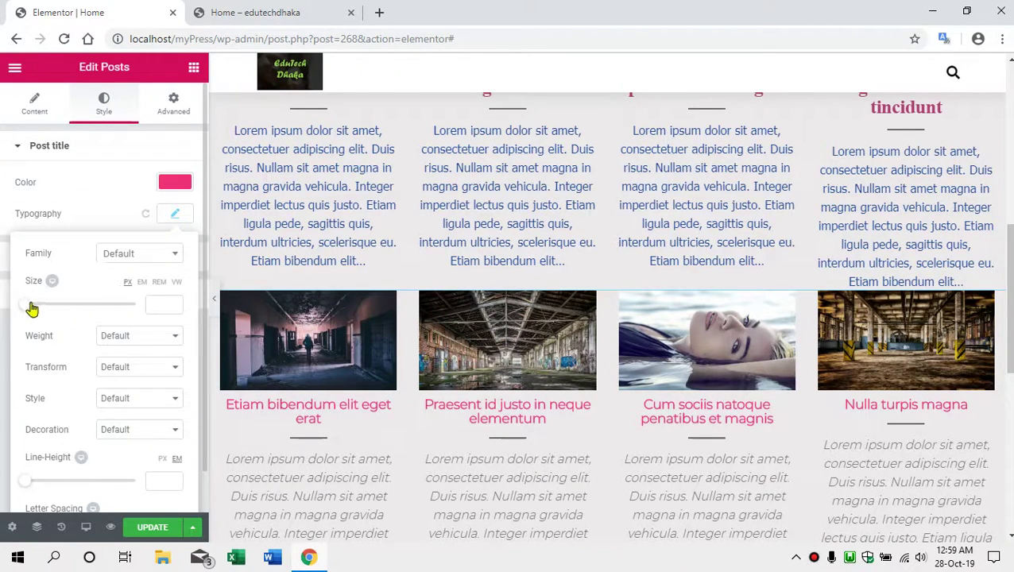
{"action": "mouse_move", "coordinate": [29, 306]}
{"action": "left_mouse_down"}
{"action": "mouse_move", "coordinate": [55, 306]}
{"action": "mouse_move", "coordinate": [41, 310]}
{"action": "left_mouse_up"}
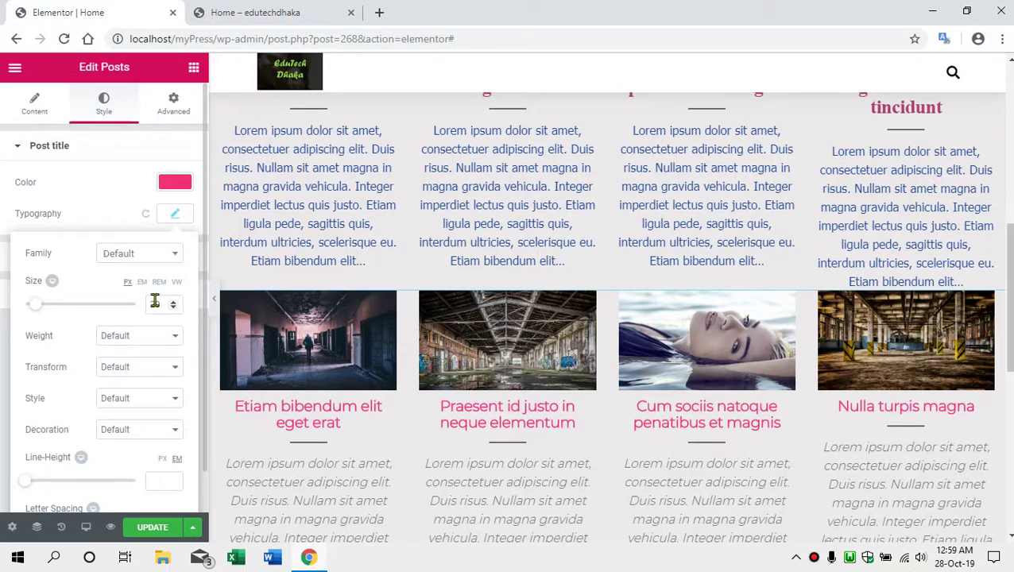
{"action": "left_click", "coordinate": [153, 260]}
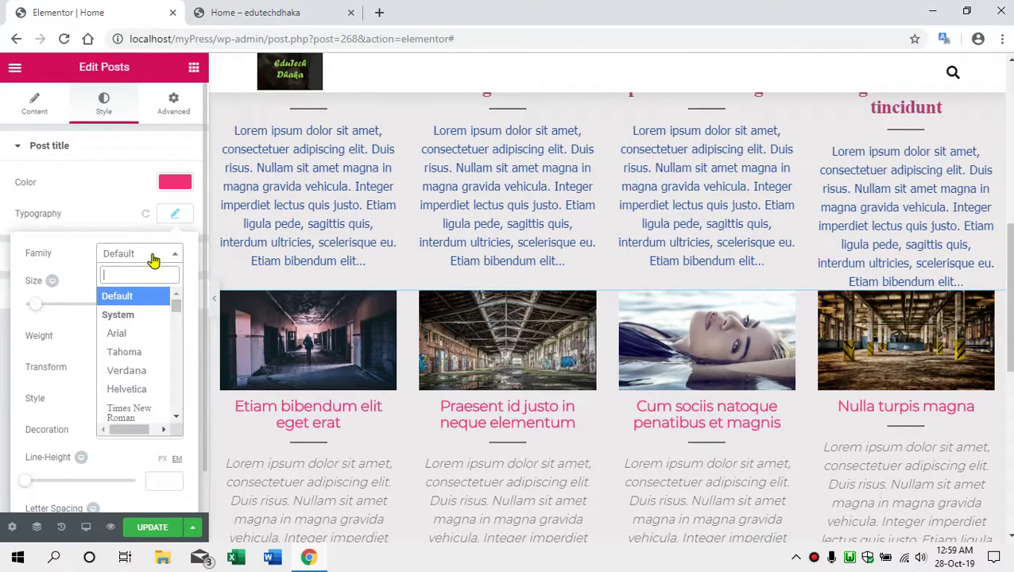
{"action": "left_click", "coordinate": [125, 372]}
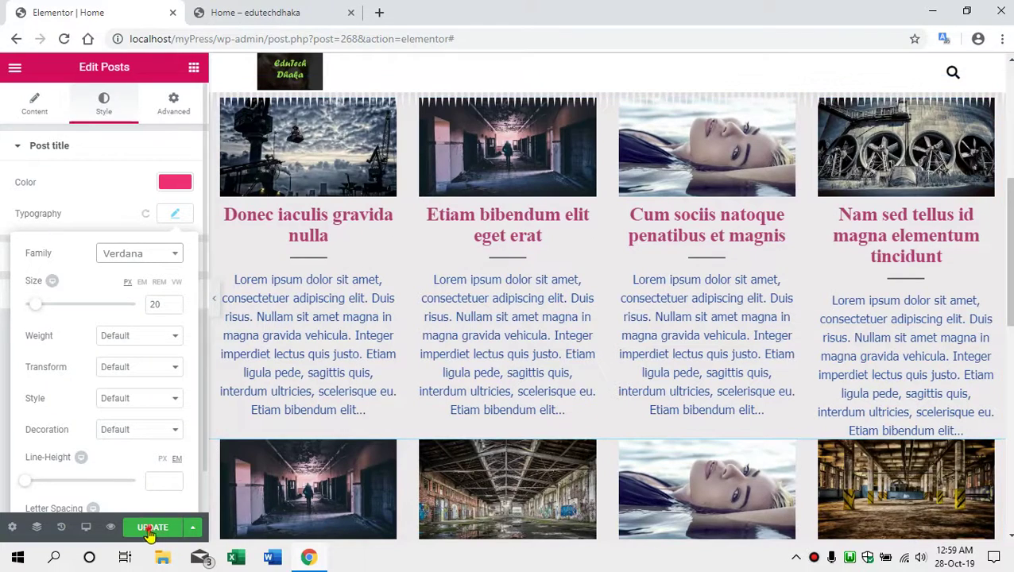
Step: Update the Home page, close the old preview and open a fresh preview of the page
{"action": "left_click", "coordinate": [151, 528]}
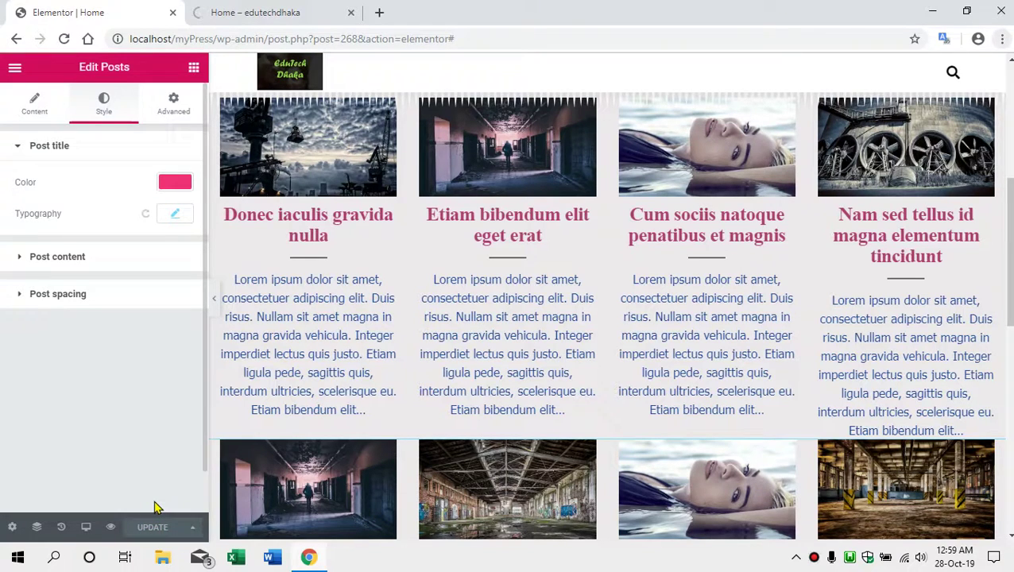
{"action": "left_click", "coordinate": [352, 14]}
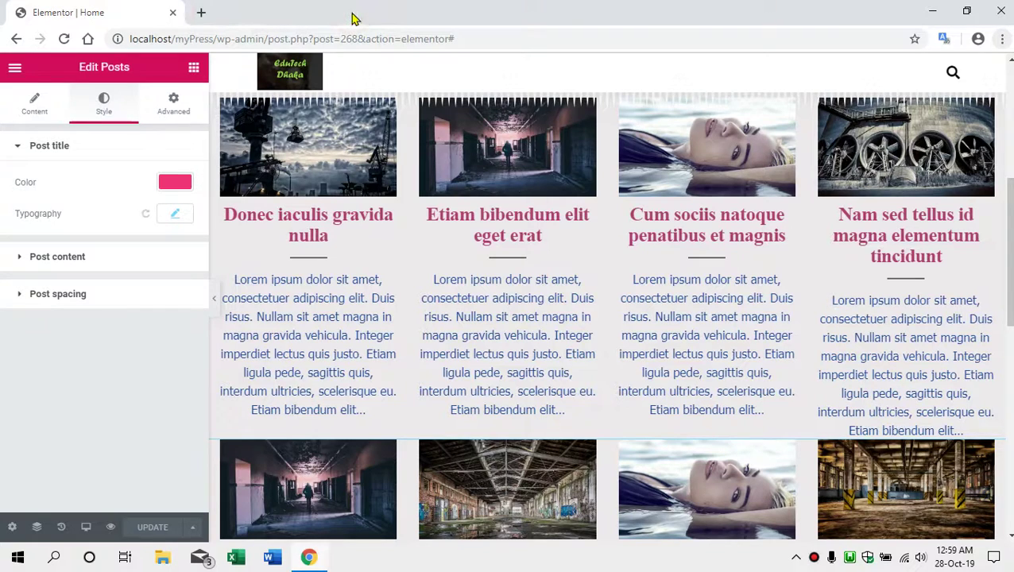
{"action": "left_click", "coordinate": [110, 528]}
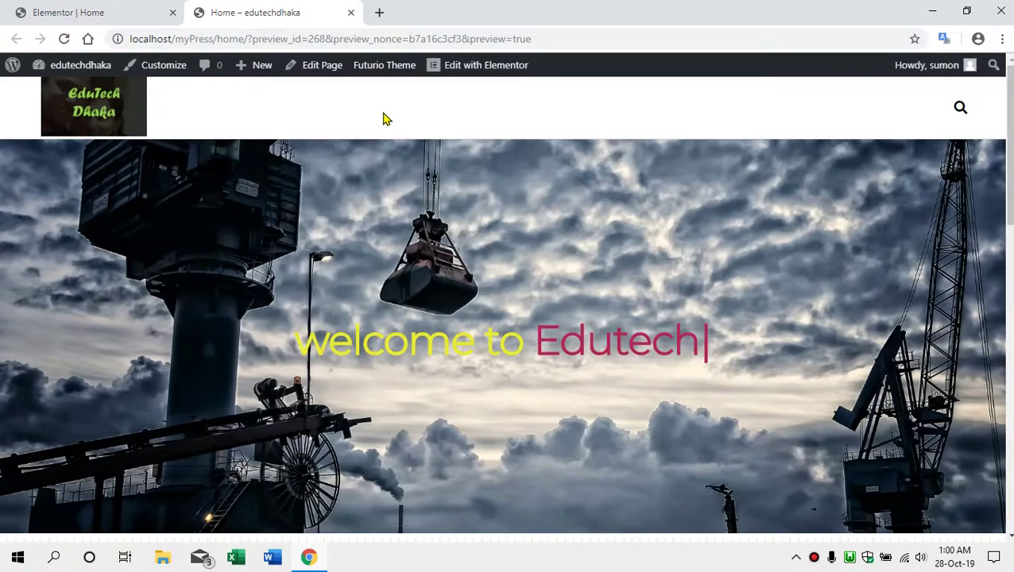
Step: Examine both rows of posts in the page preview, checking the zigzag divider, title styling and content text
{"action": "scroll", "coordinate": [389, 131], "scroll_direction": "down", "scroll_amount": 2}
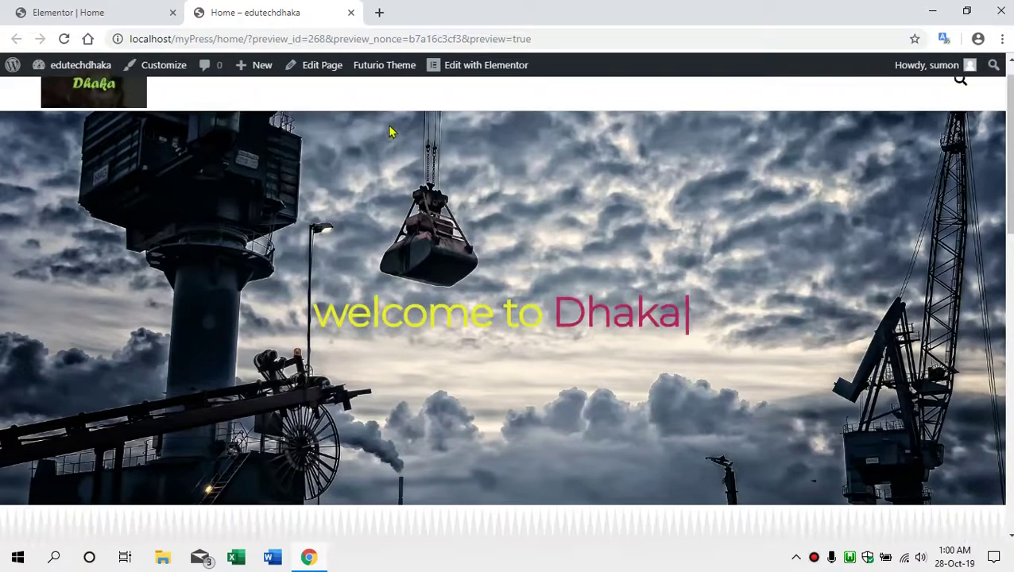
{"action": "scroll", "coordinate": [396, 139], "scroll_direction": "down", "scroll_amount": 2}
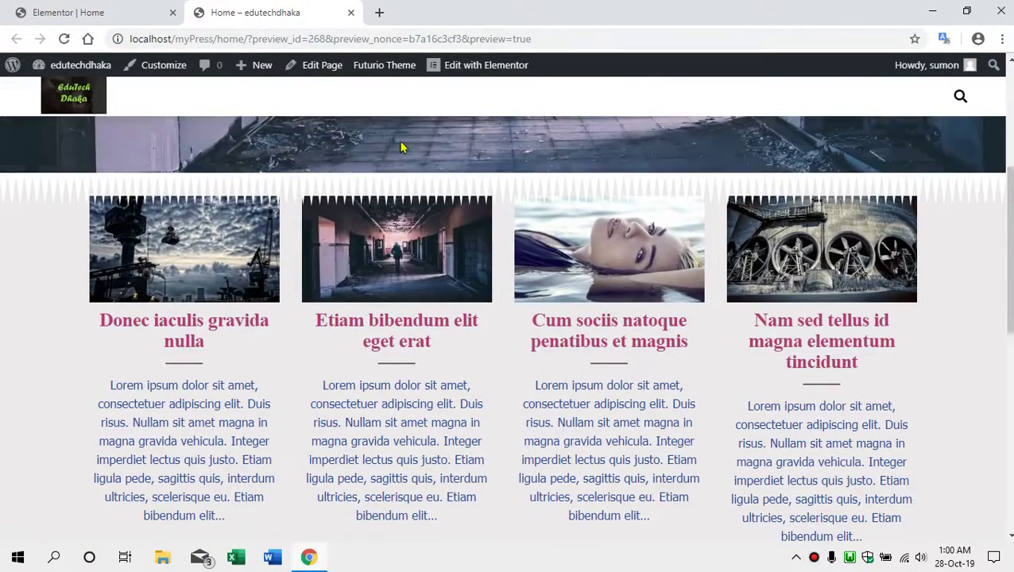
{"action": "scroll", "coordinate": [653, 299], "scroll_direction": "down", "scroll_amount": 3}
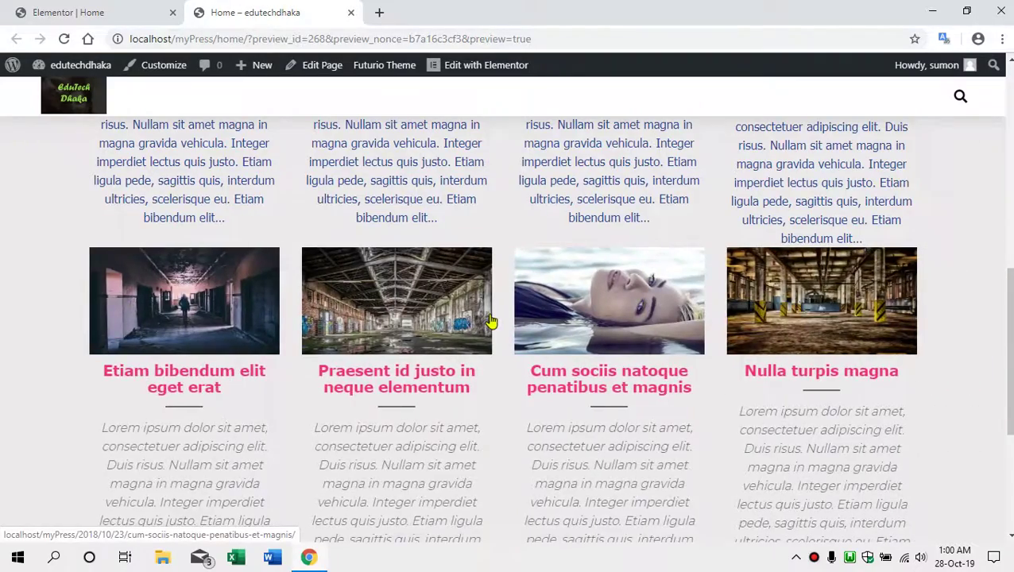
{"action": "scroll", "coordinate": [494, 320], "scroll_direction": "down", "scroll_amount": 3}
{"action": "scroll", "coordinate": [497, 310], "scroll_direction": "up", "scroll_amount": 6}
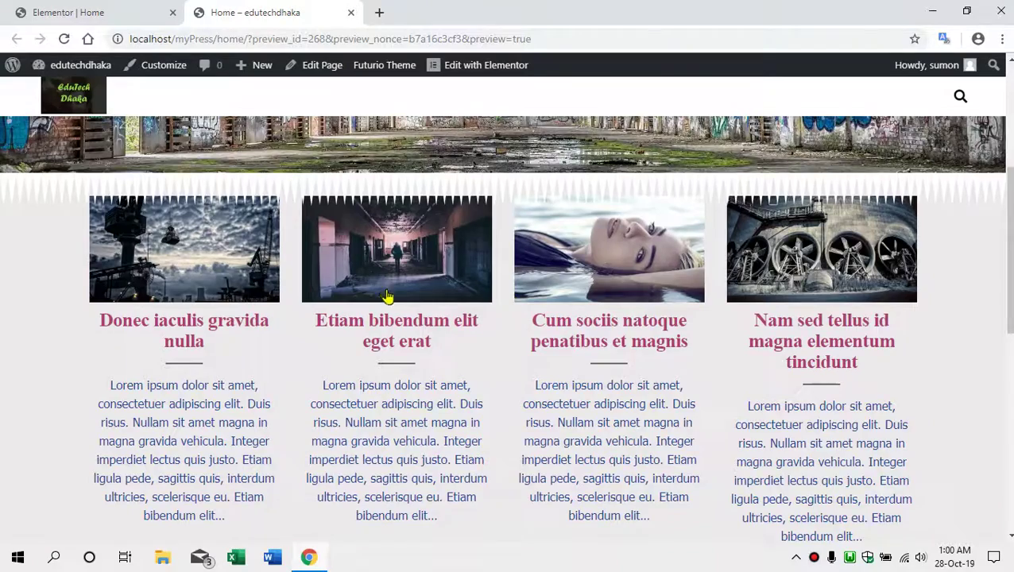
{"action": "scroll", "coordinate": [389, 295], "scroll_direction": "down", "scroll_amount": 3}
{"action": "scroll", "coordinate": [422, 276], "scroll_direction": "down", "scroll_amount": 3}
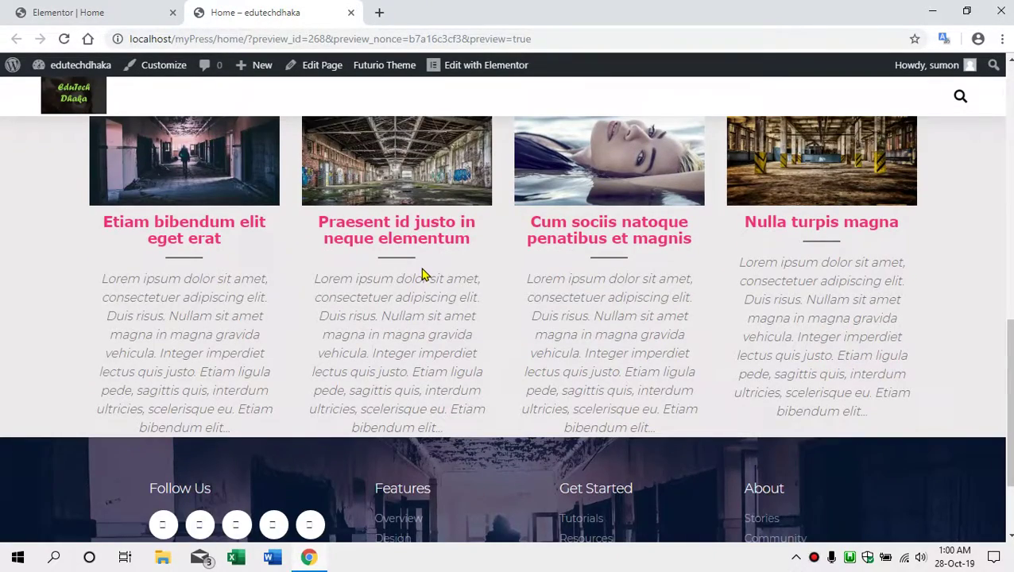
{"action": "scroll", "coordinate": [421, 275], "scroll_direction": "up", "scroll_amount": 5}
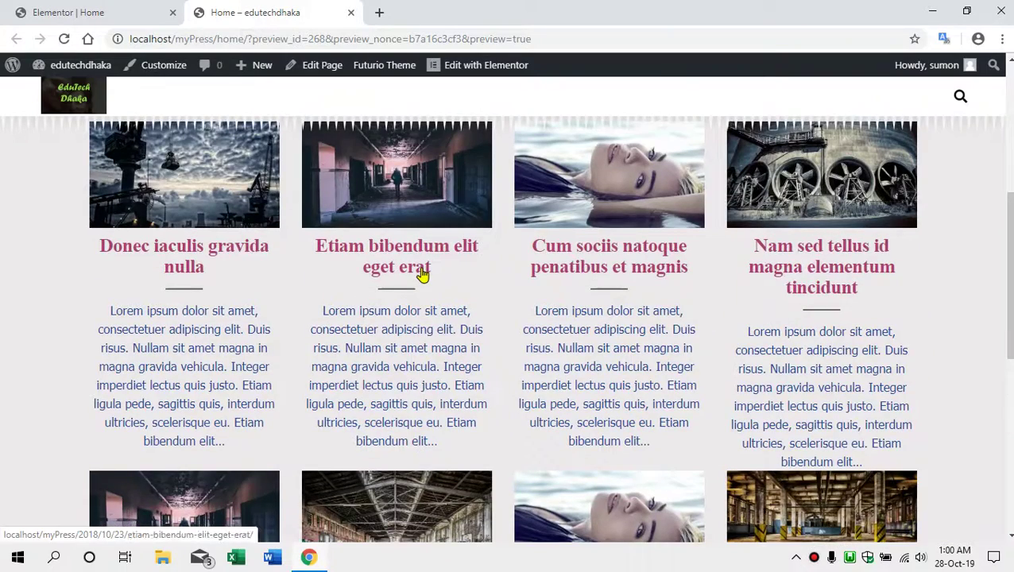
{"action": "scroll", "coordinate": [421, 276], "scroll_direction": "up", "scroll_amount": 2}
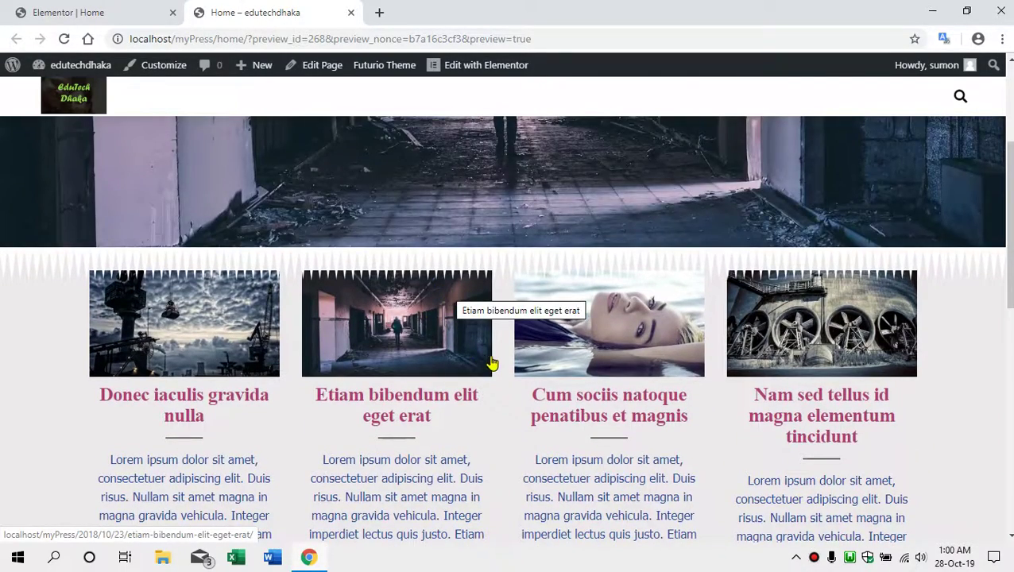
{"action": "scroll", "coordinate": [492, 357], "scroll_direction": "down", "scroll_amount": 1}
{"action": "scroll", "coordinate": [491, 354], "scroll_direction": "down", "scroll_amount": 6}
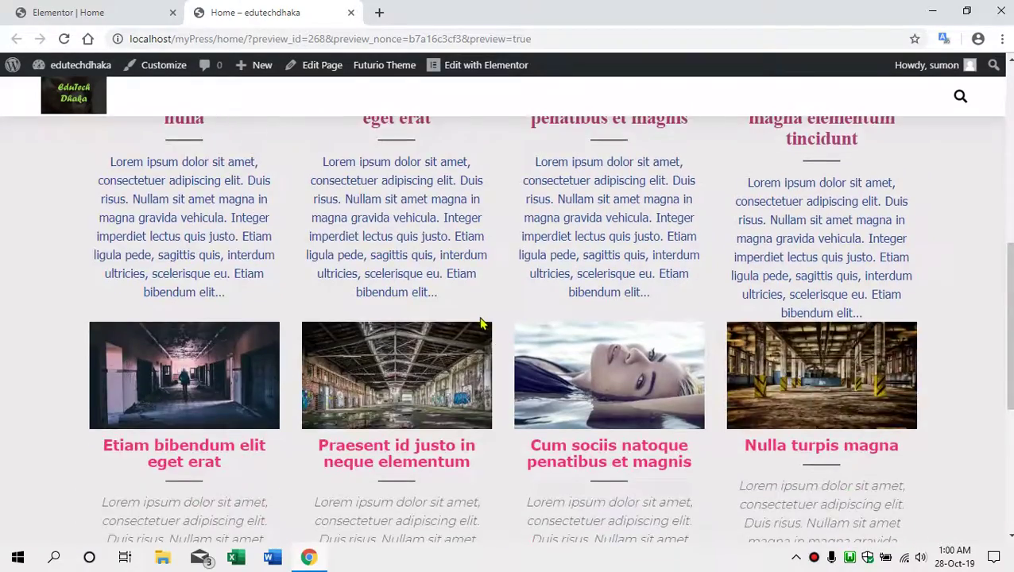
{"action": "scroll", "coordinate": [486, 318], "scroll_direction": "up", "scroll_amount": 5}
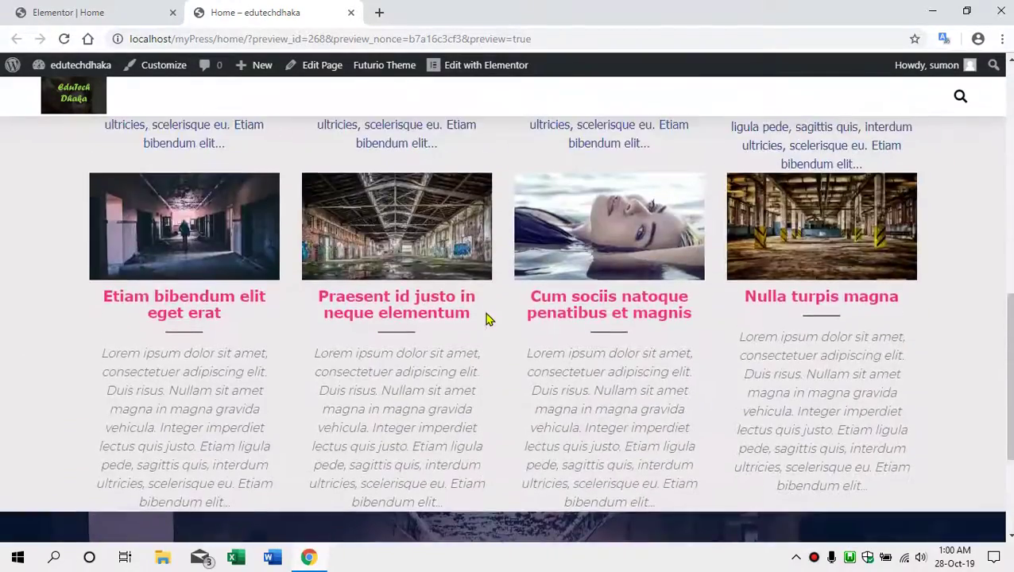
{"action": "scroll", "coordinate": [488, 318], "scroll_direction": "up", "scroll_amount": 2}
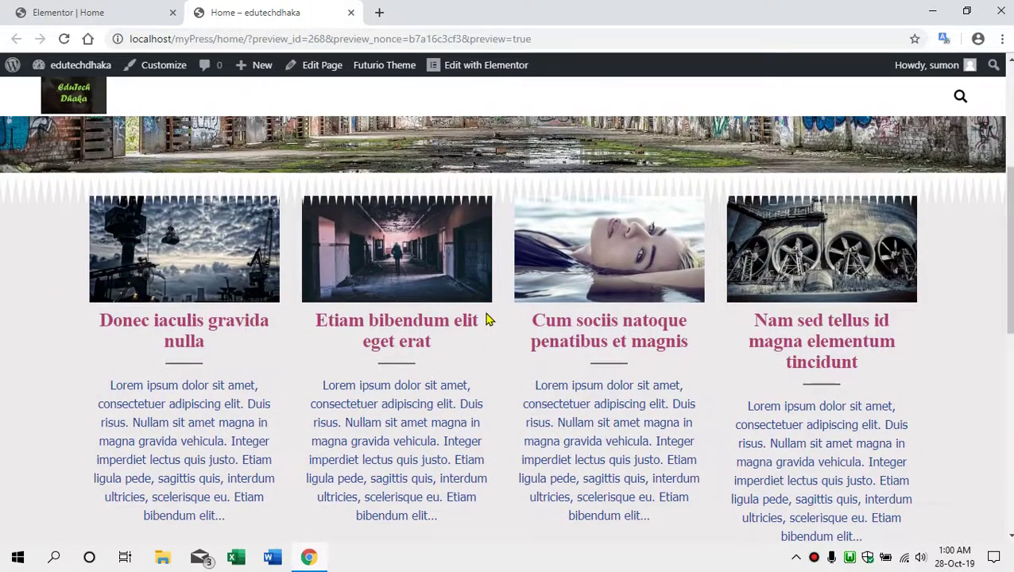